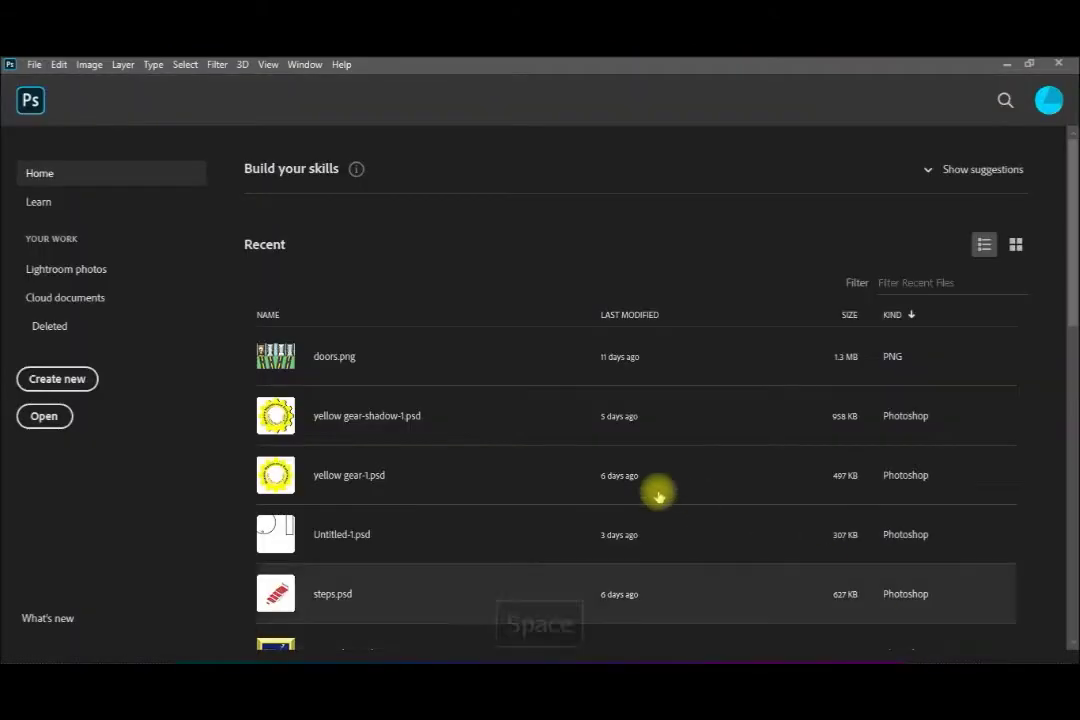
- Create a new 1000 x 1000 px document at 72 ppi from the recent custom preset
{"action": "left_click", "coordinate": [84, 376]}
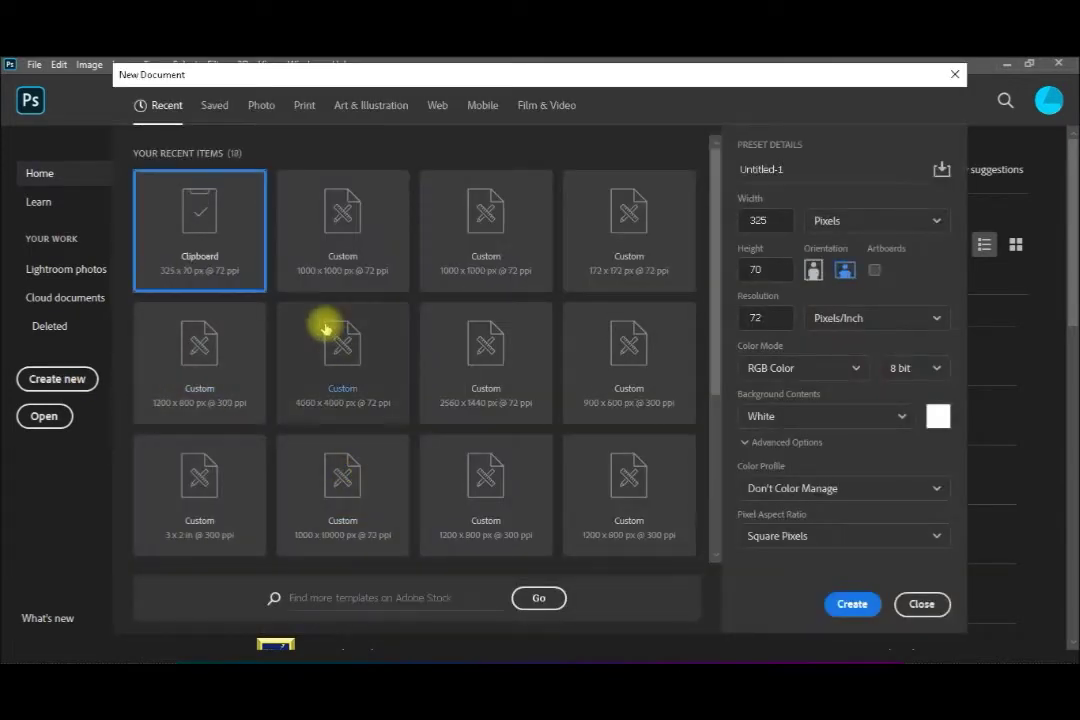
{"action": "left_click", "coordinate": [348, 262]}
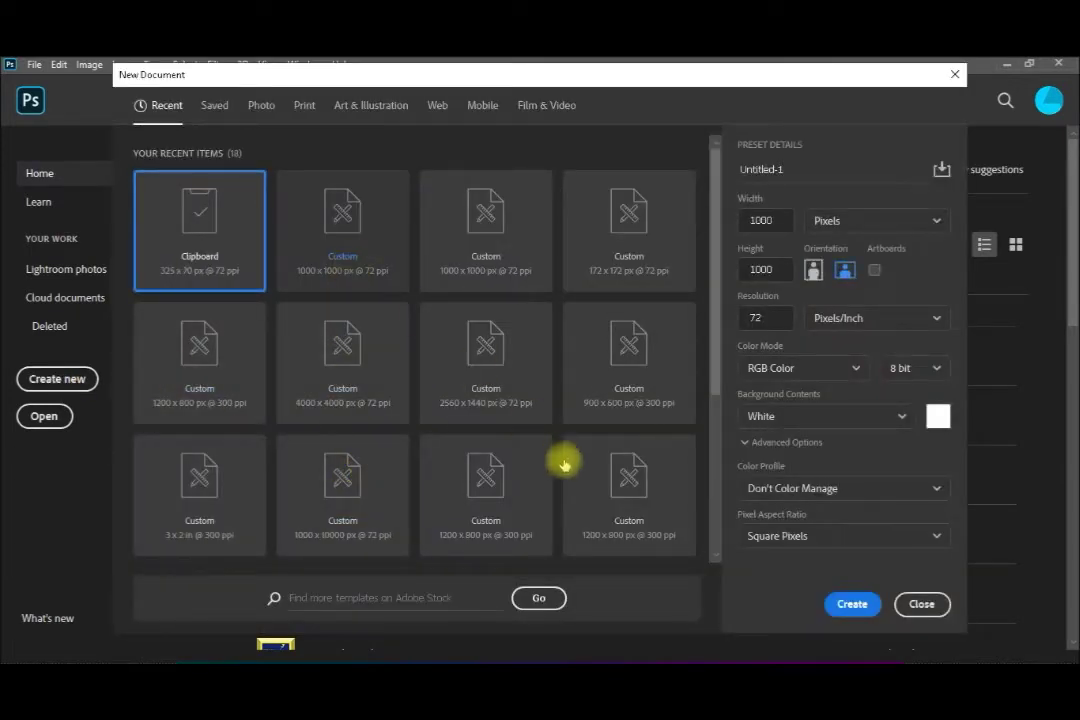
{"action": "left_click", "coordinate": [862, 607]}
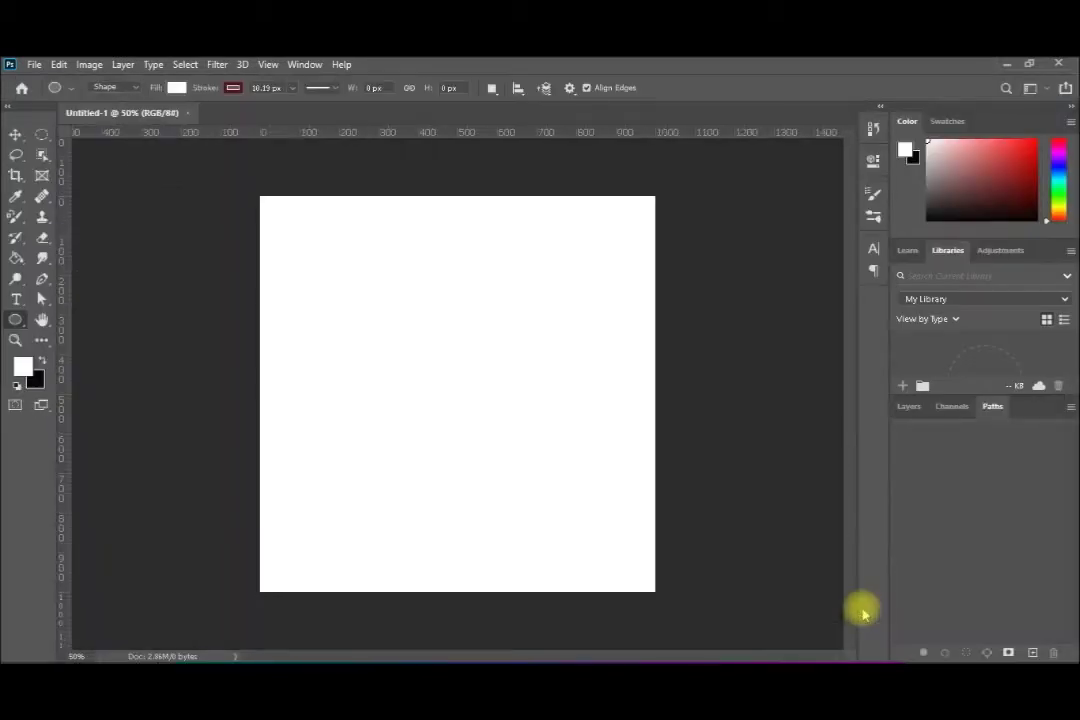
- Add a guide layout with guides along the canvas edges and through its horizontal and vertical centre
{"action": "left_click", "coordinate": [268, 66]}
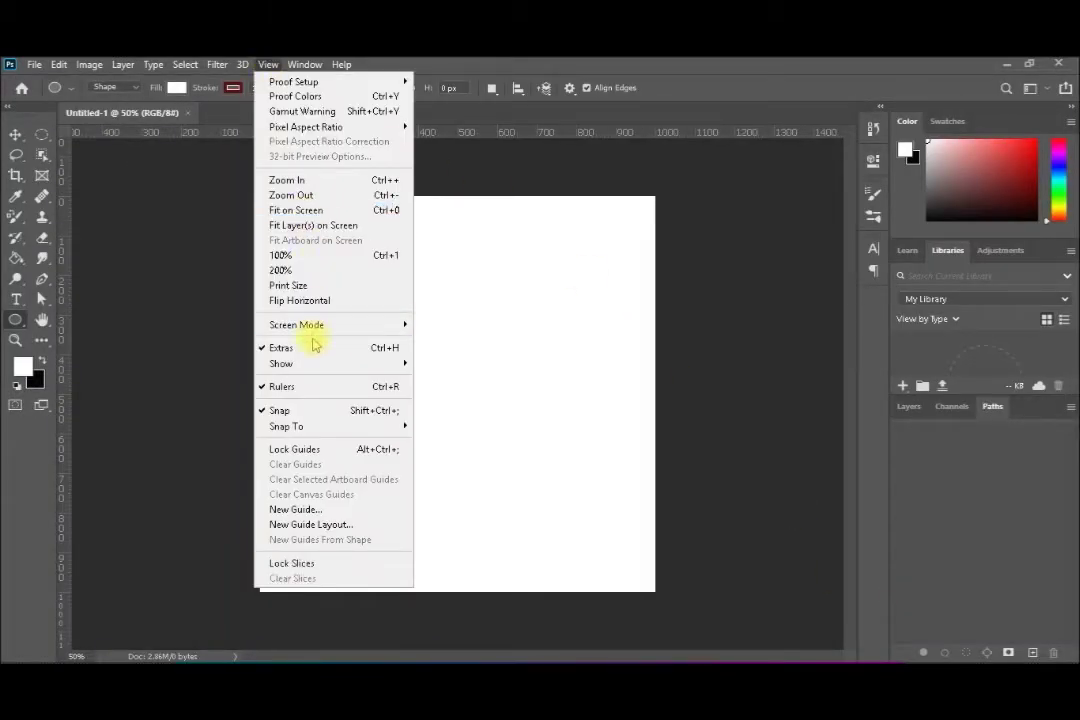
{"action": "left_click", "coordinate": [333, 524]}
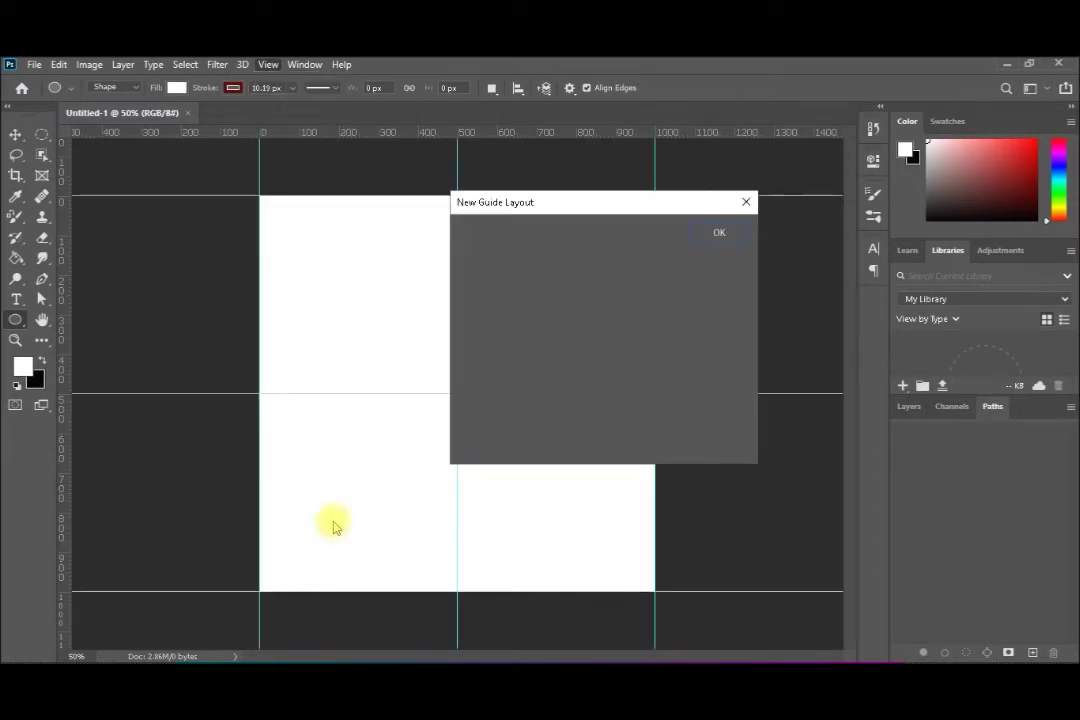
{"action": "left_click", "coordinate": [713, 233]}
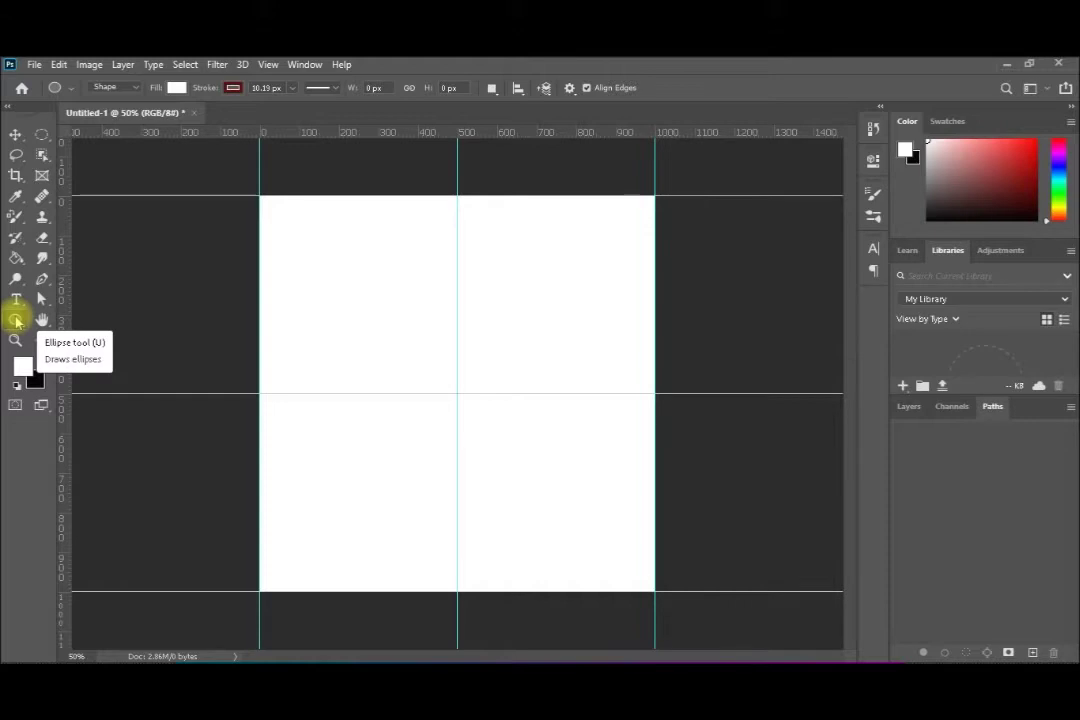
- Set the Ellipse tool to Path mode and draw a circular path about 588 px wide from the canvas centre
{"action": "left_click", "coordinate": [137, 90]}
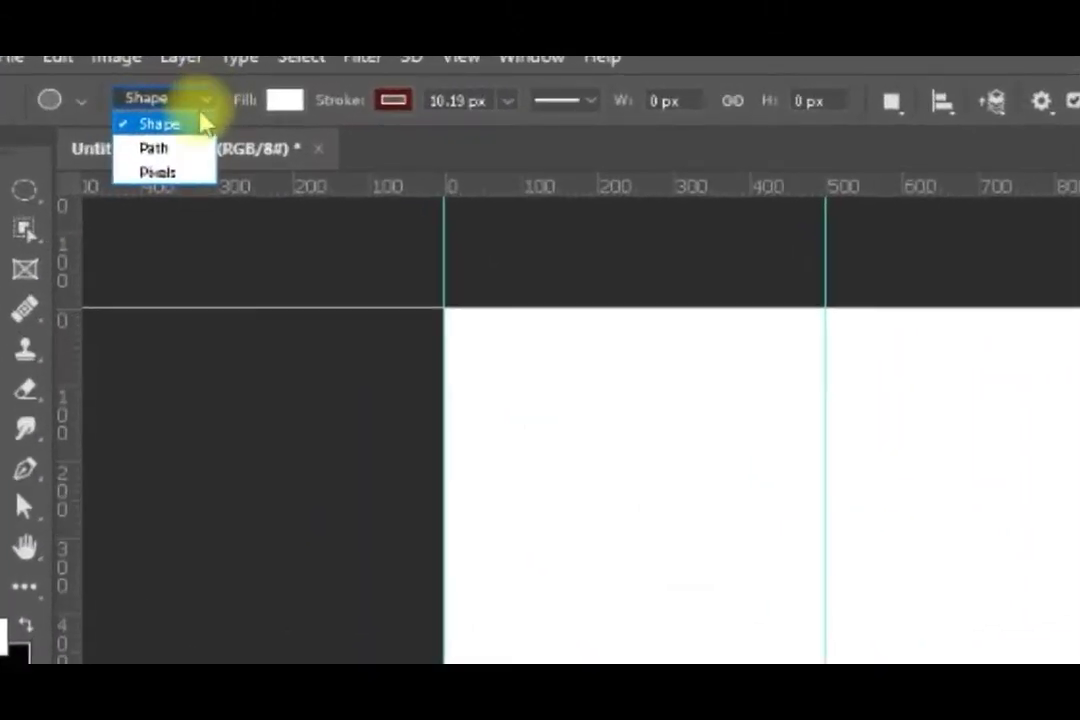
{"action": "left_click", "coordinate": [118, 112]}
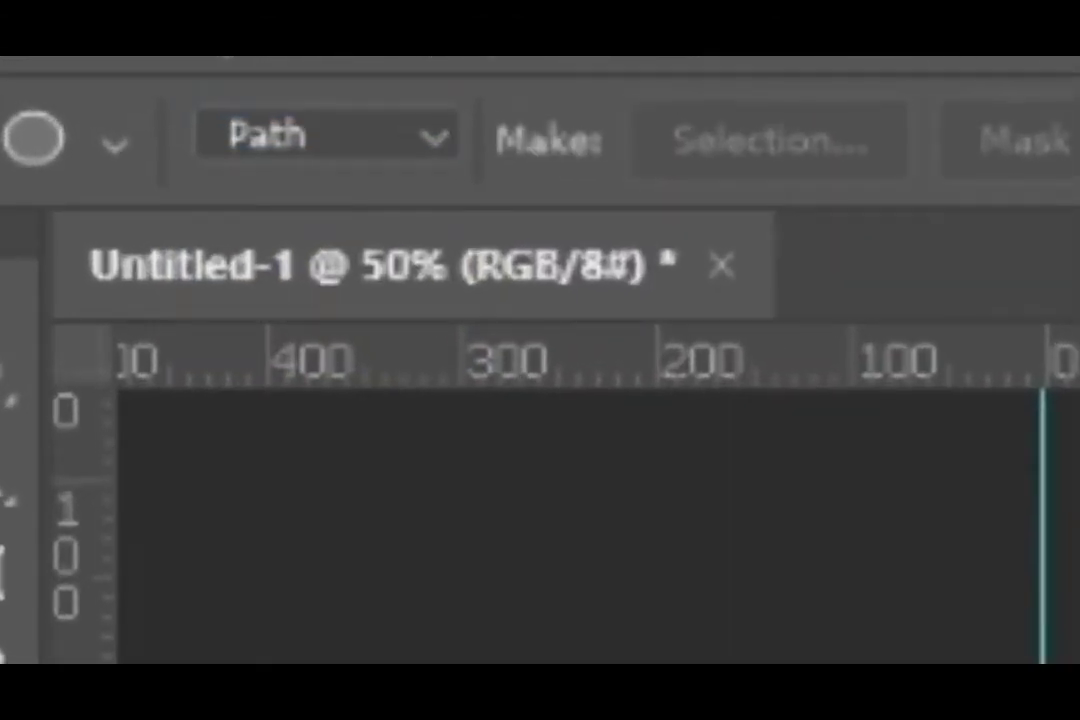
{"action": "left_click_drag", "start_coordinate": [714, 595], "coordinate": [323, 280]}
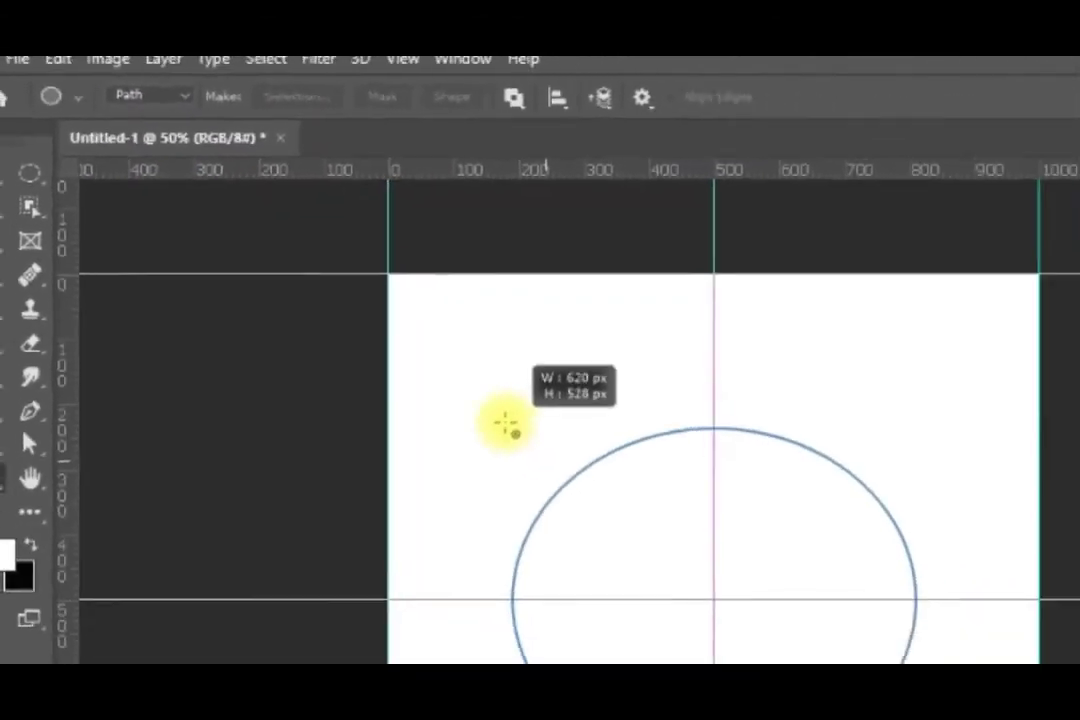
{"action": "key", "text": "shift"}
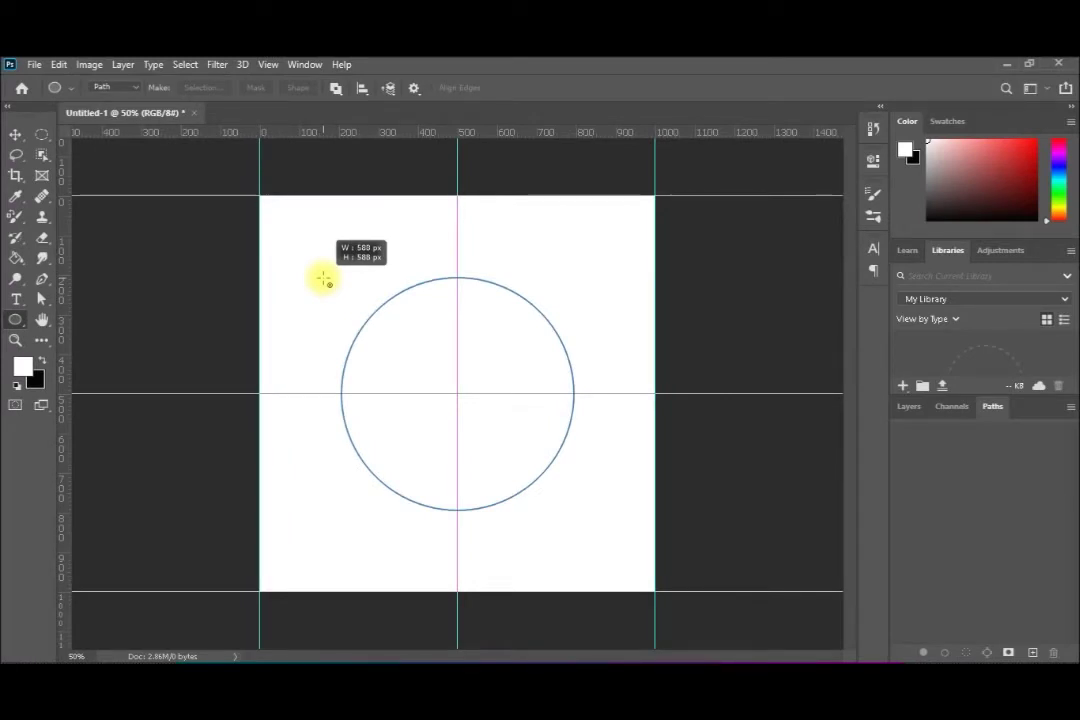
{"action": "left_click_drag", "start_coordinate": [323, 280], "coordinate": [323, 280]}
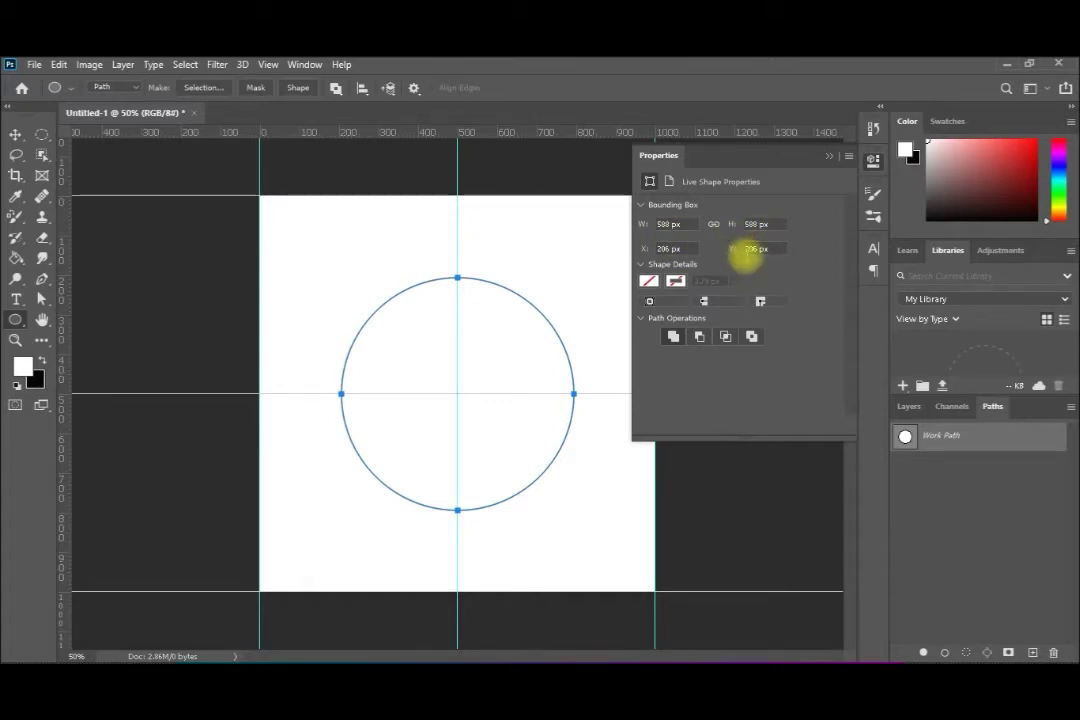
{"action": "left_click", "coordinate": [832, 157]}
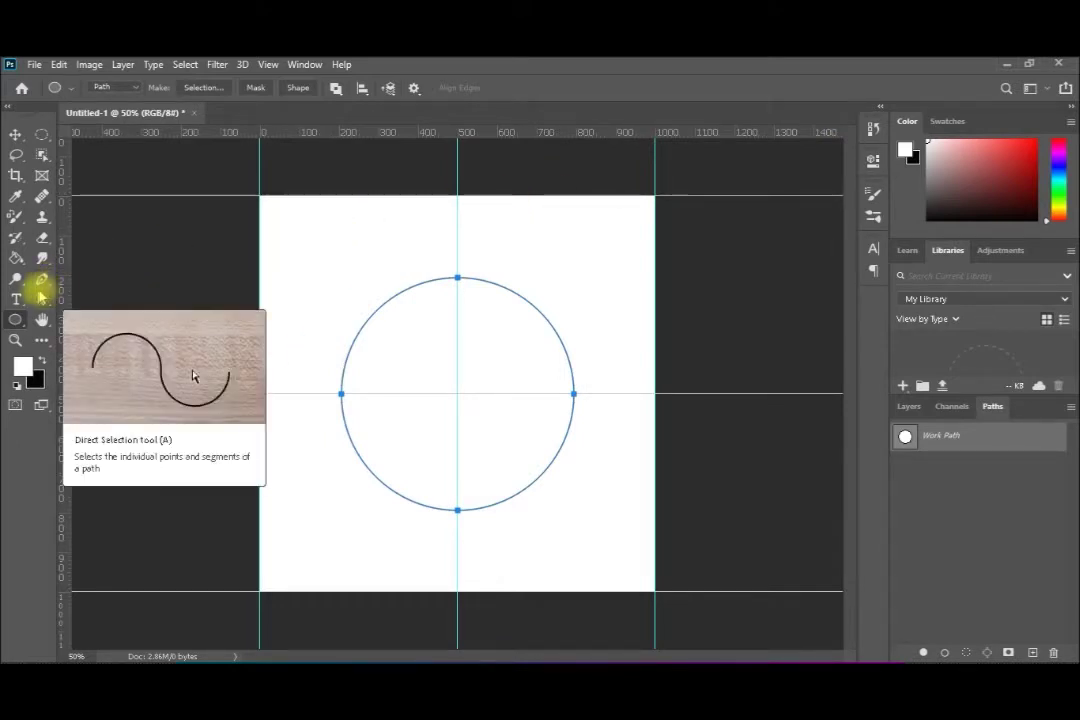
- Place horizontal type inside the circular path at its centre
{"action": "left_click", "coordinate": [19, 301]}
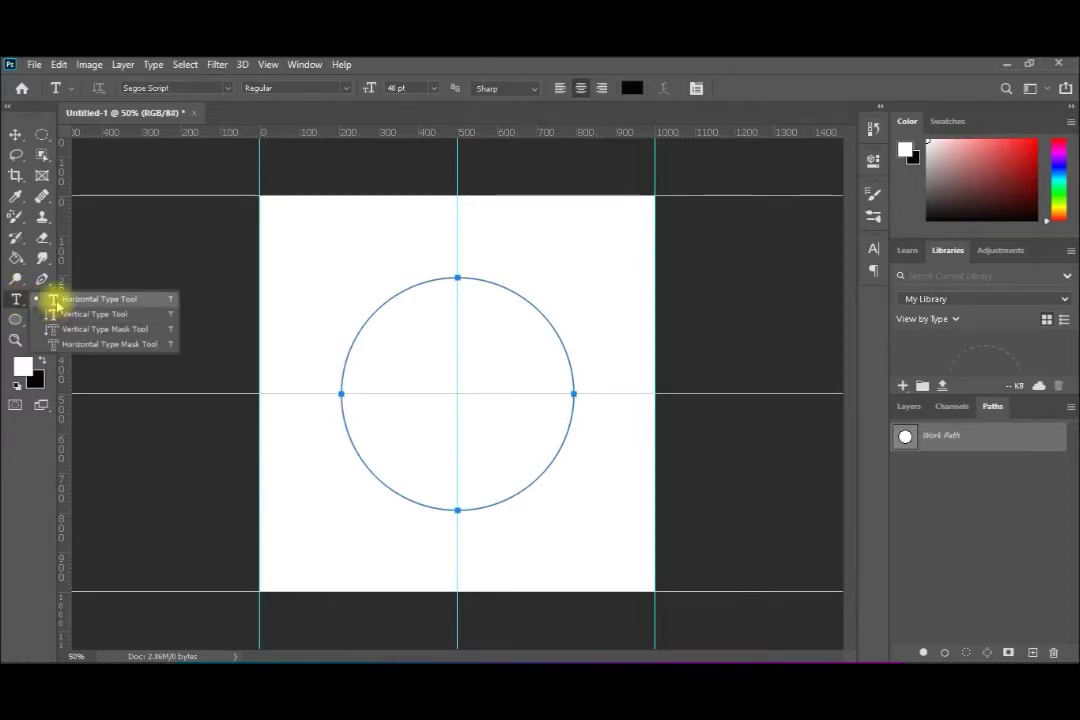
{"action": "left_click", "coordinate": [55, 300]}
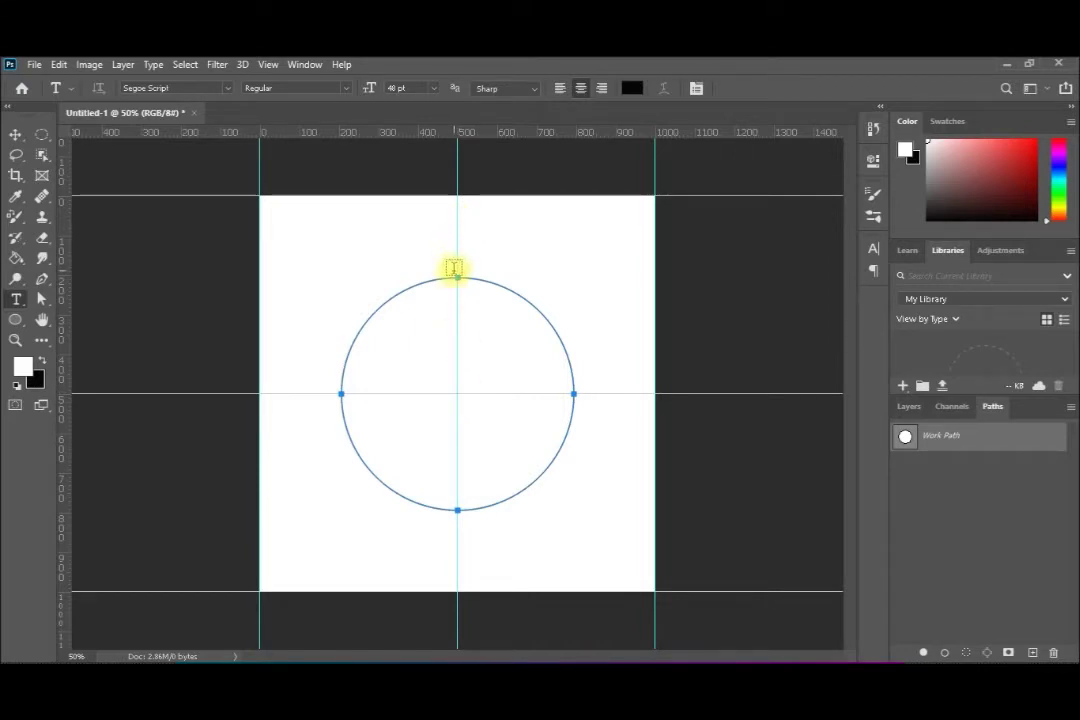
{"action": "left_click", "coordinate": [457, 395]}
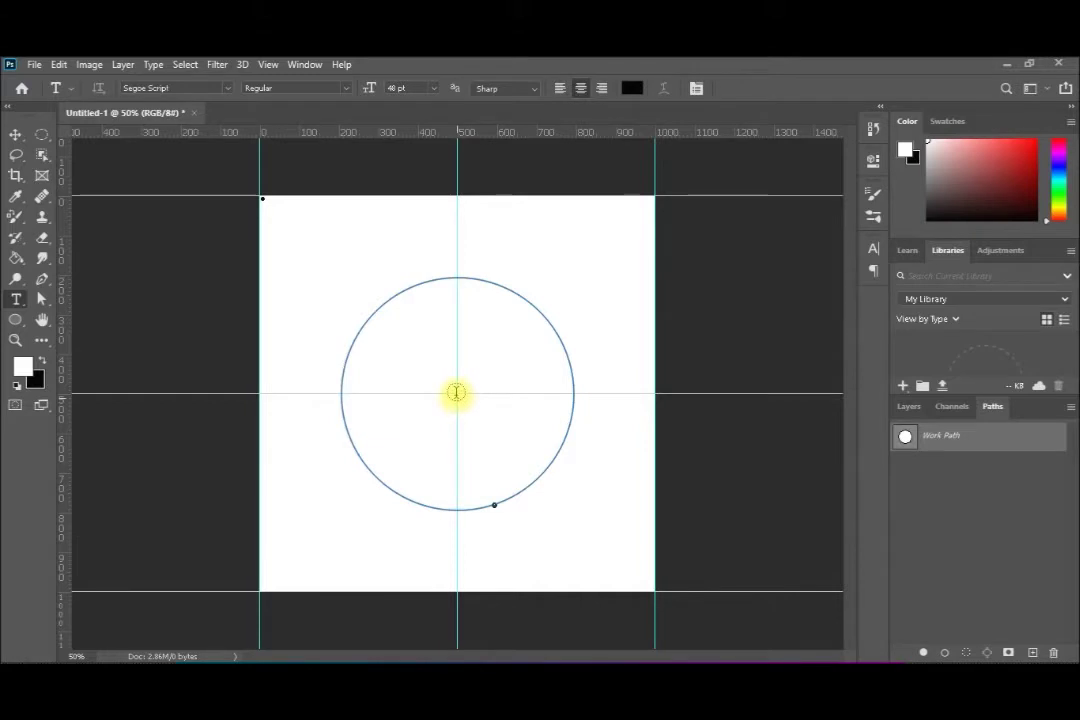
{"action": "left_click", "coordinate": [456, 392]}
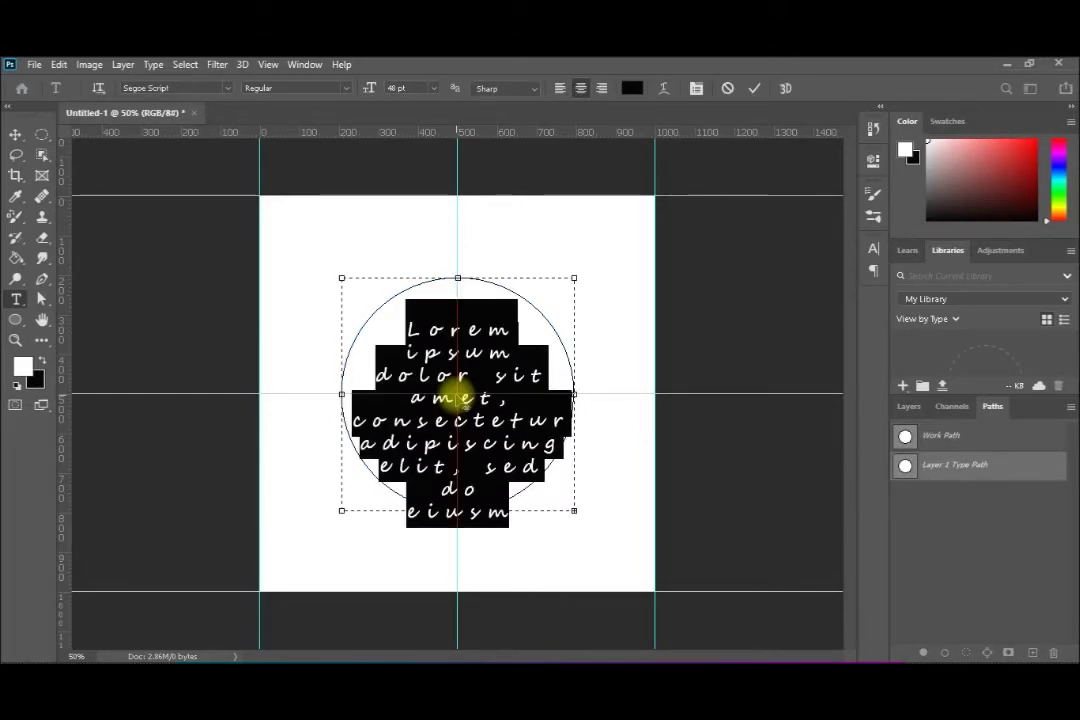
- Delete the placeholder type layer that fills the inside of the circle
{"action": "key", "text": "ctrl+z"}
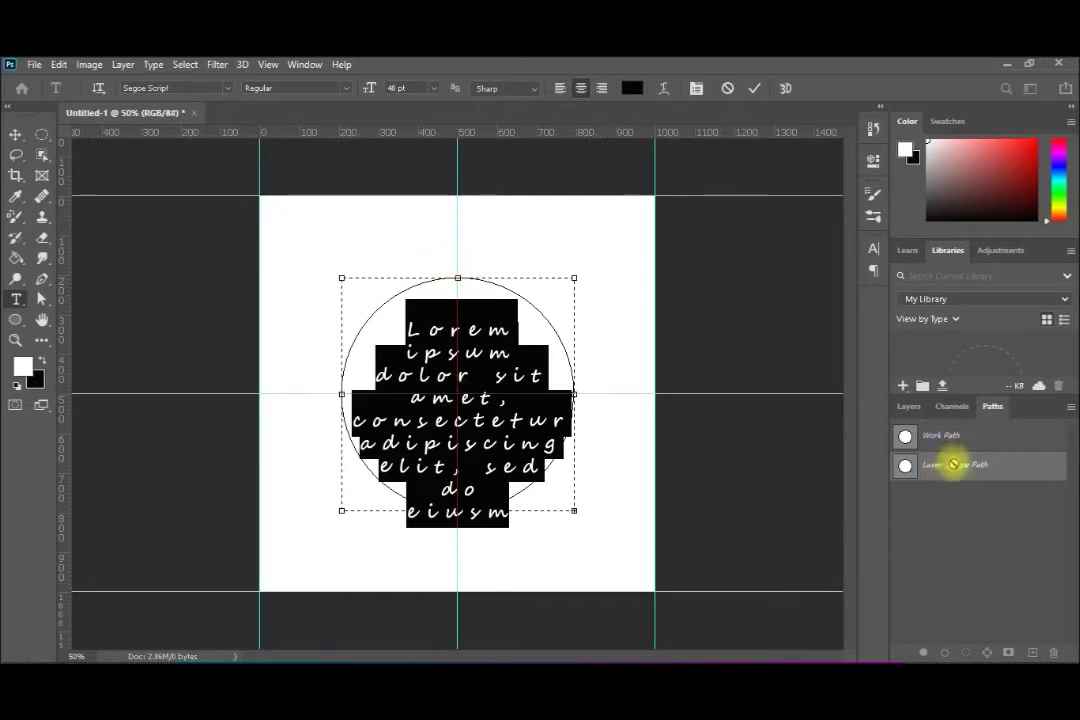
{"action": "left_click", "coordinate": [911, 408]}
{"action": "left_click", "coordinate": [958, 507]}
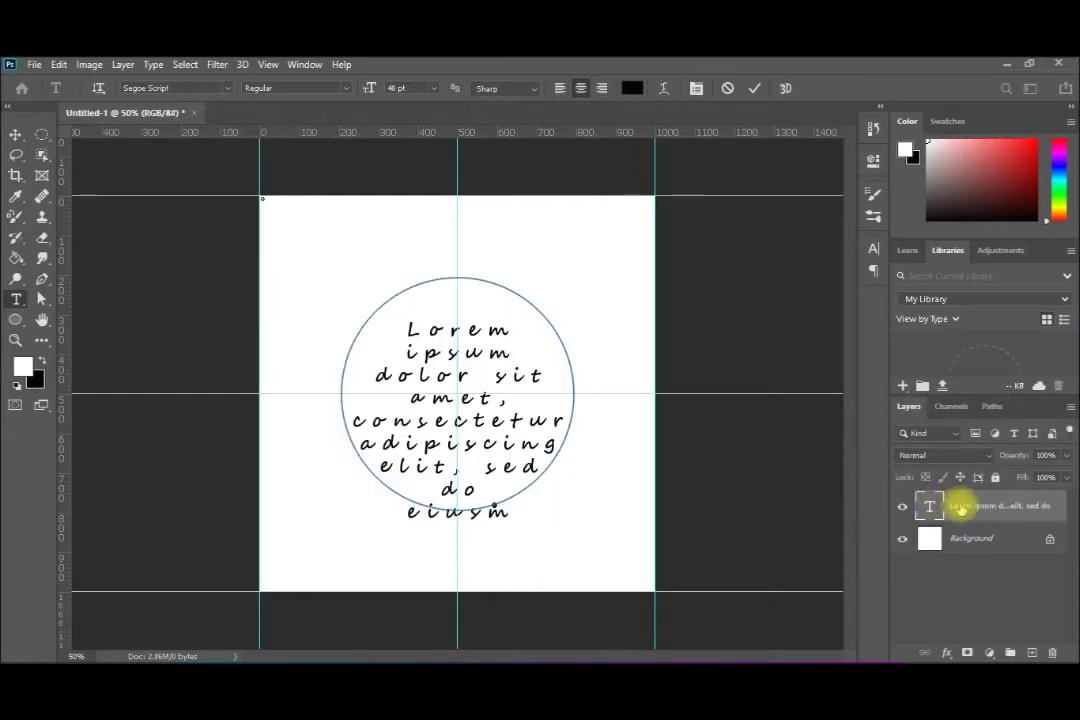
{"action": "right_click", "coordinate": [958, 507]}
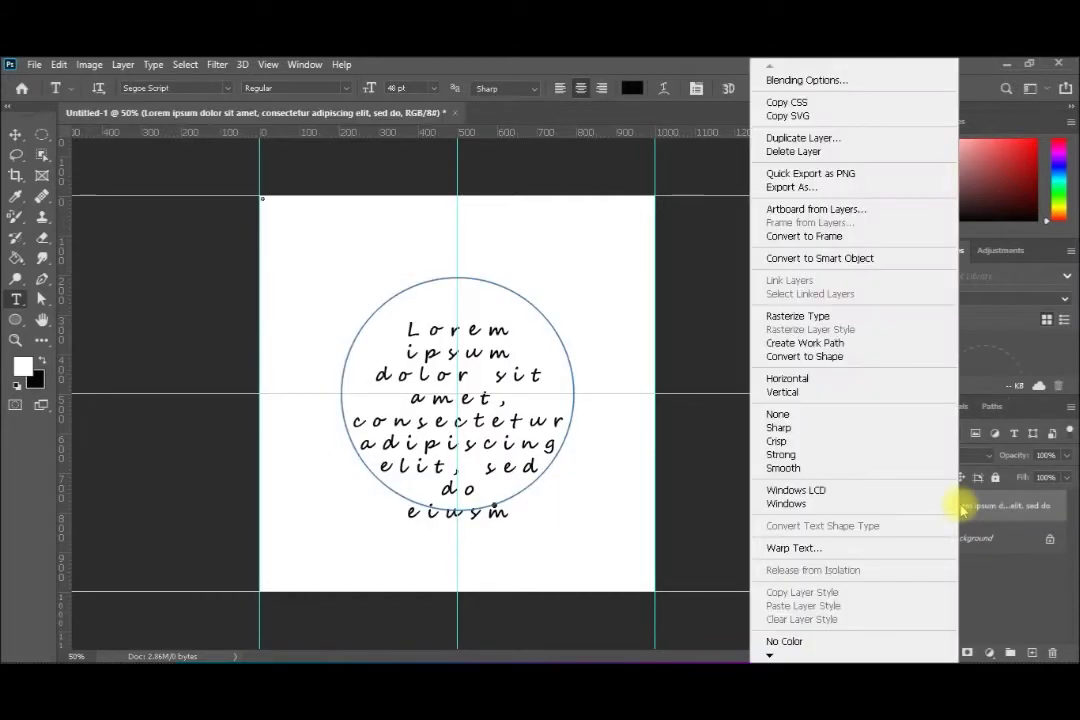
{"action": "left_click", "coordinate": [817, 152]}
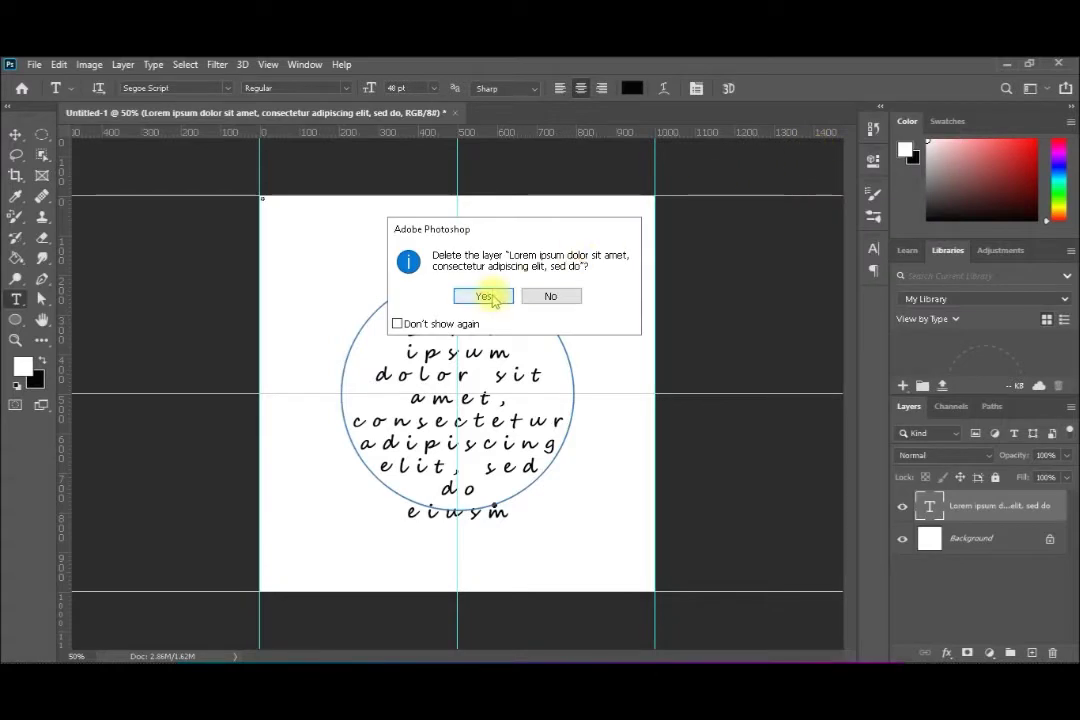
{"action": "left_click", "coordinate": [482, 296]}
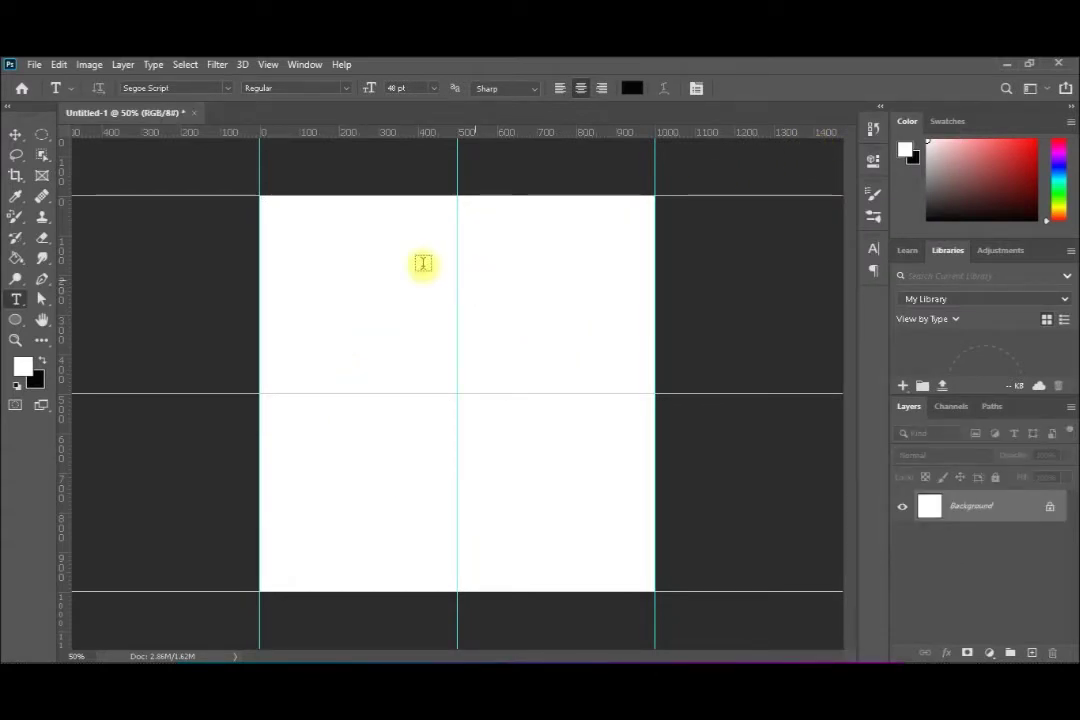
- Draw a circular path about 608 px wide from the canvas centre and add the text "One of The Simple Ways" along its upper arc
{"action": "left_click", "coordinate": [15, 319]}
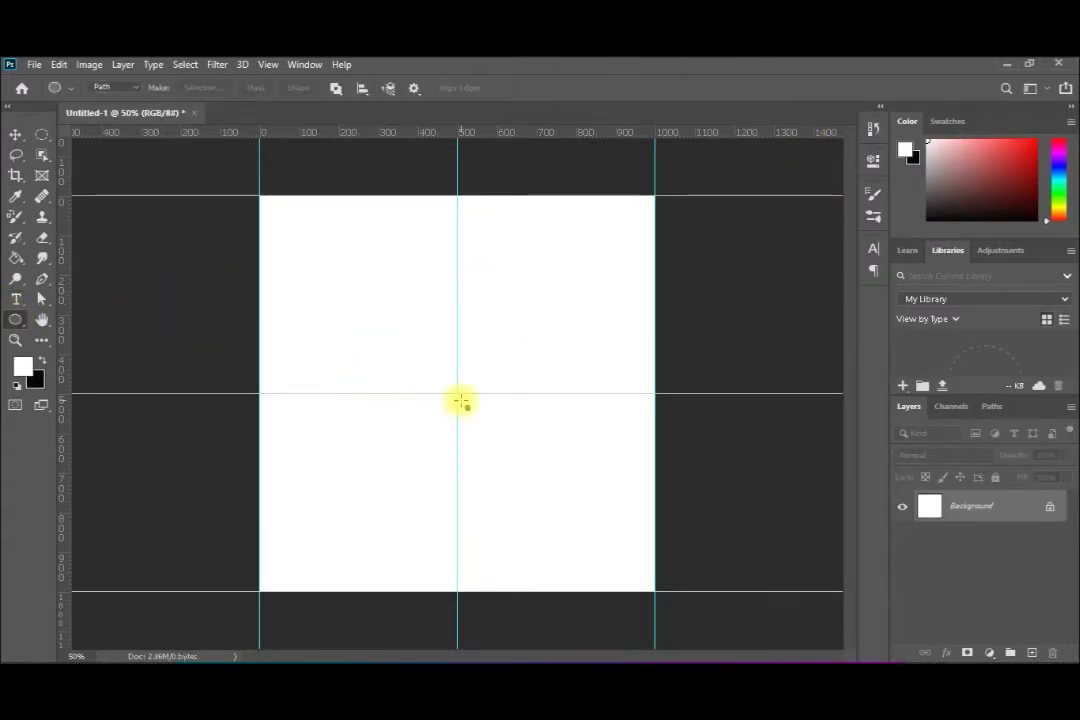
{"action": "left_click_drag", "start_coordinate": [457, 396], "coordinate": [338, 267]}
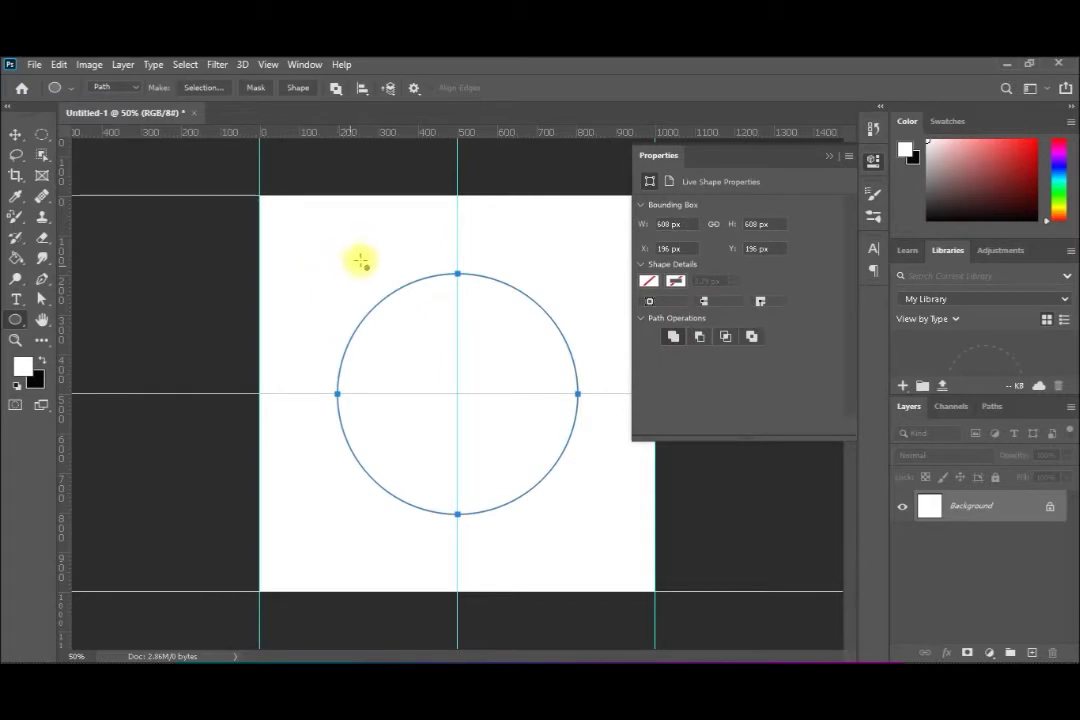
{"action": "left_click", "coordinate": [16, 299]}
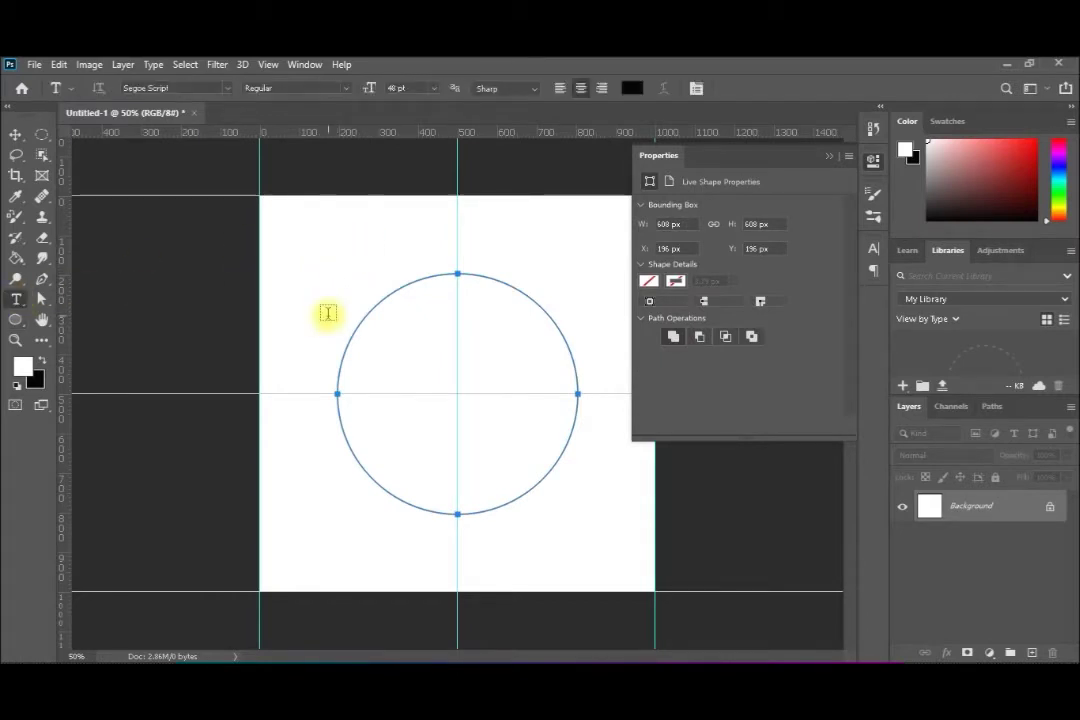
{"action": "left_click", "coordinate": [458, 270]}
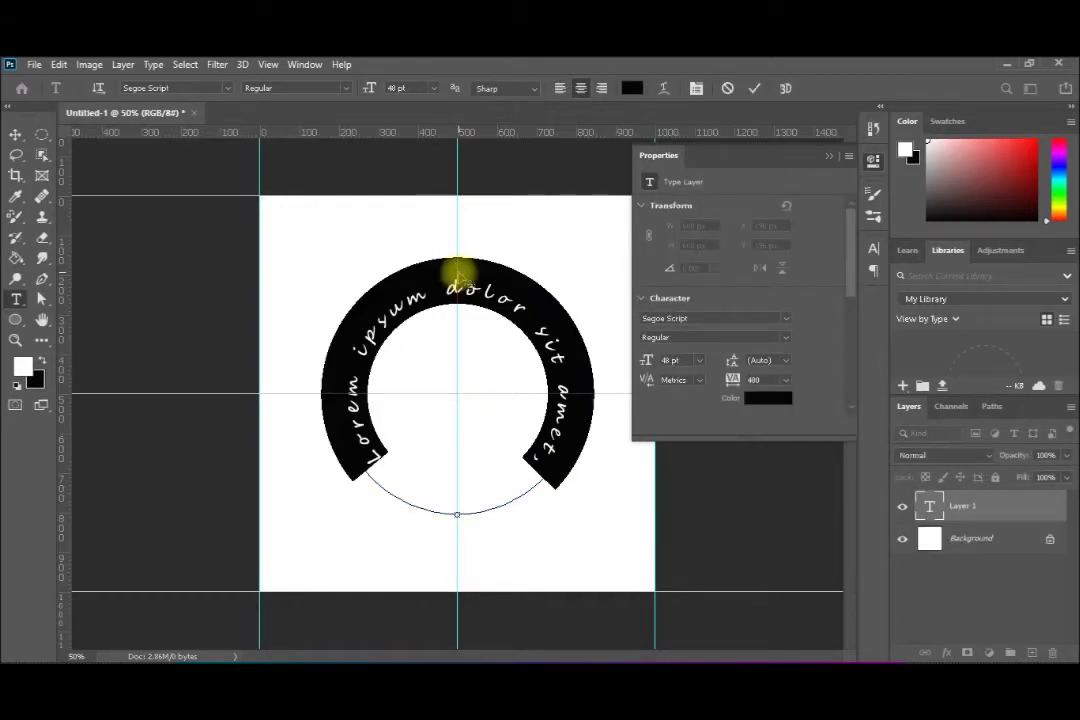
{"action": "type", "text": "One of The Simple "}
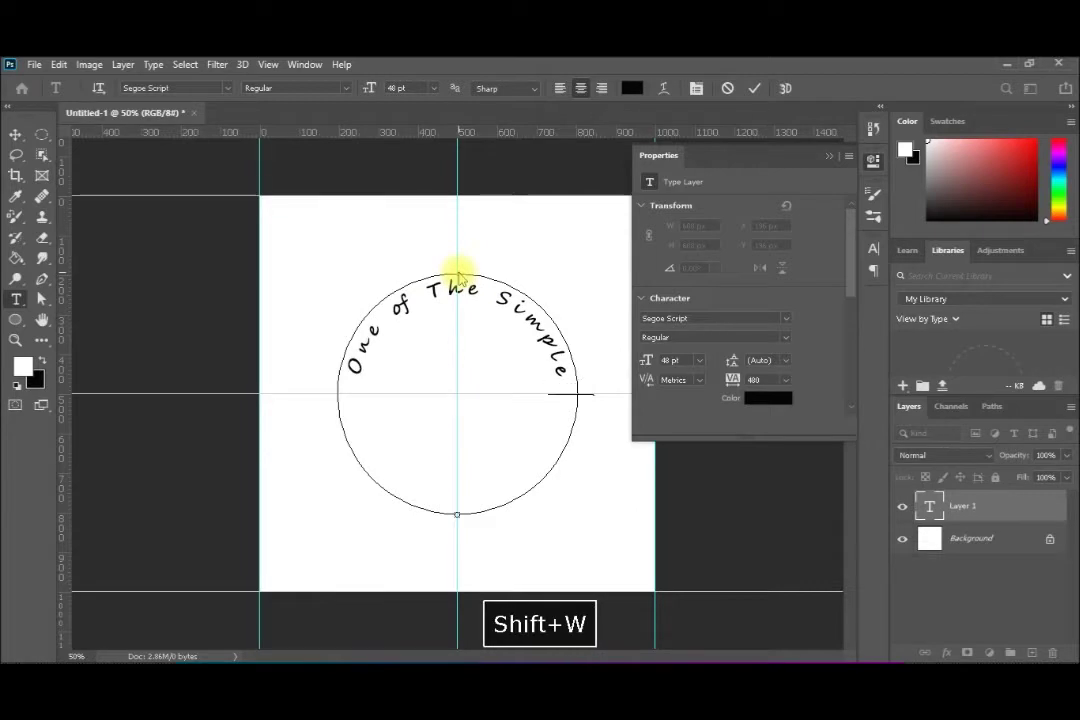
{"action": "type", "text": "Ways"}
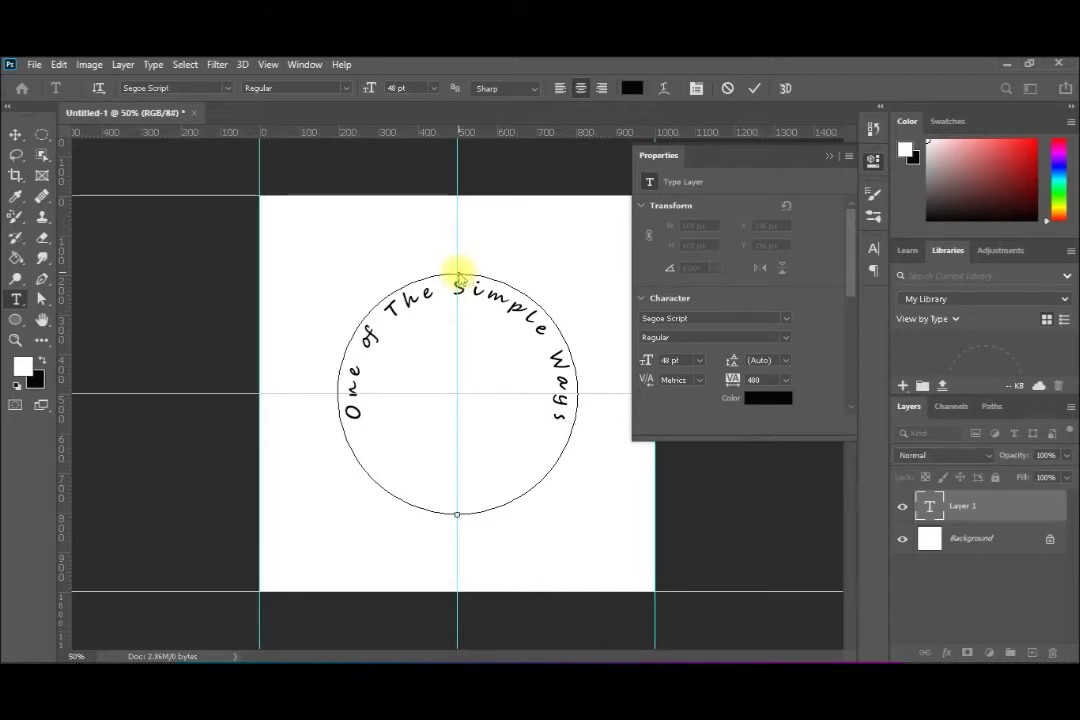
- Set the baseline shift of the whole curved text to 0 pt
{"action": "key", "text": "shift+Home"}
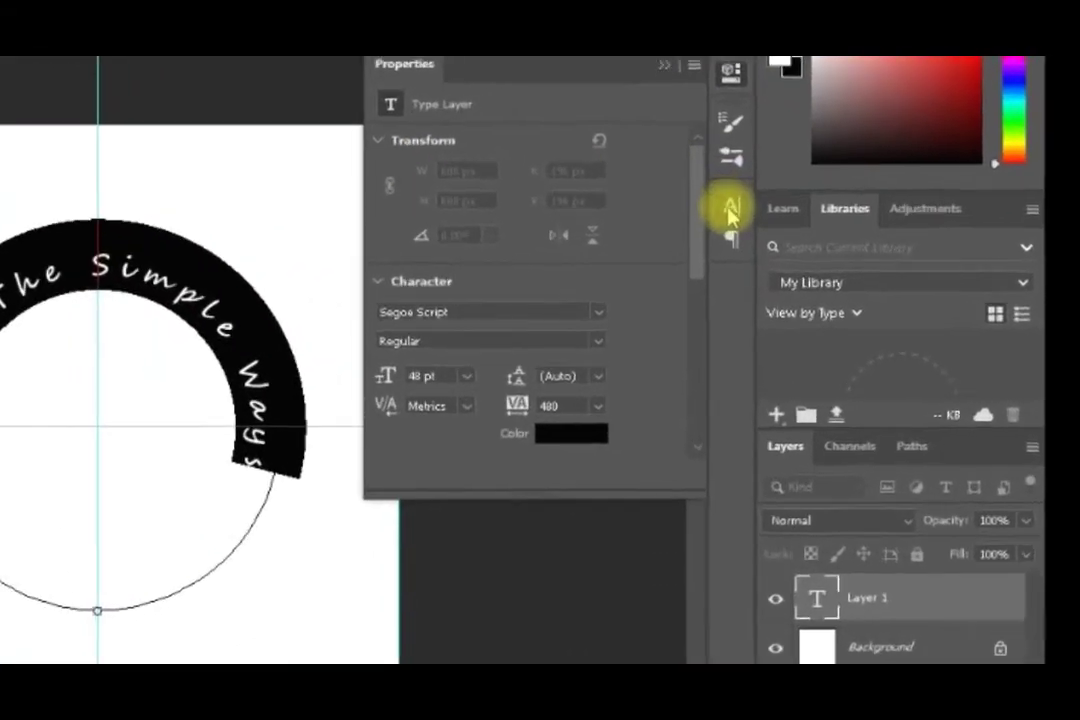
{"action": "left_click", "coordinate": [867, 246]}
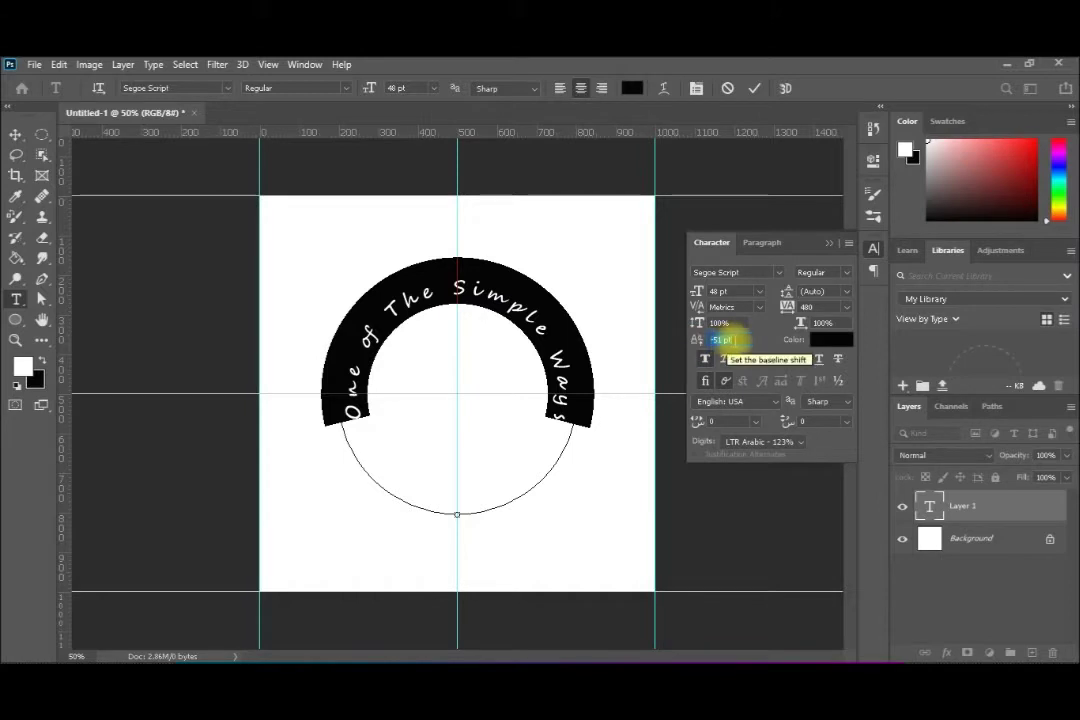
{"action": "type", "text": "0"}
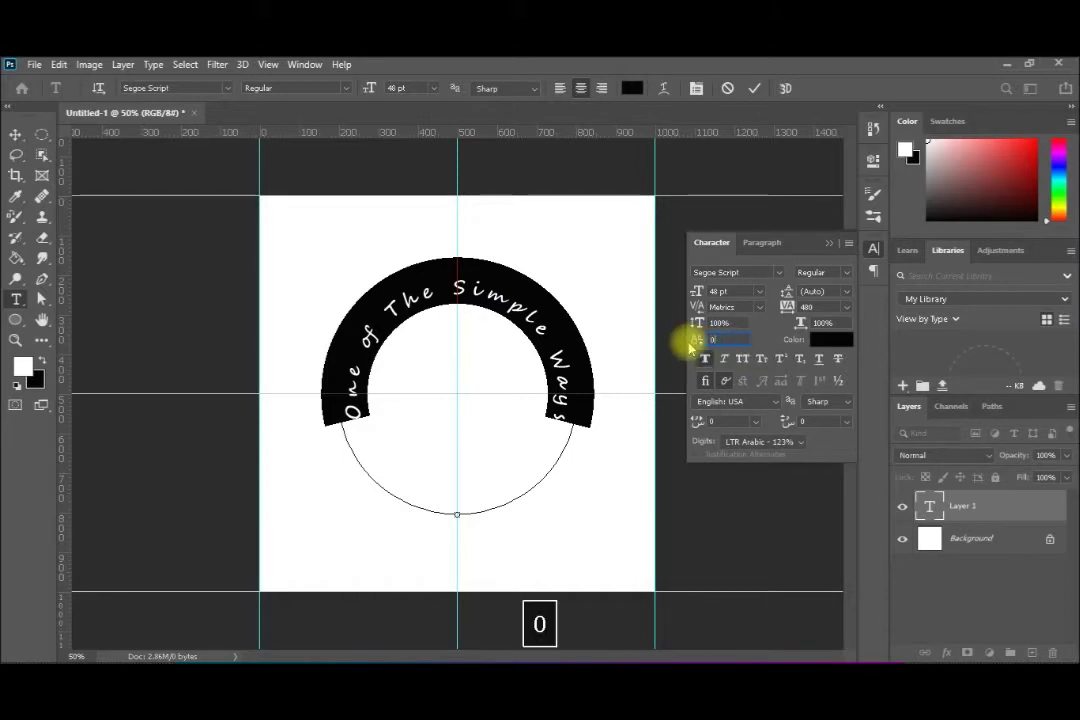
{"action": "key", "text": "Return"}
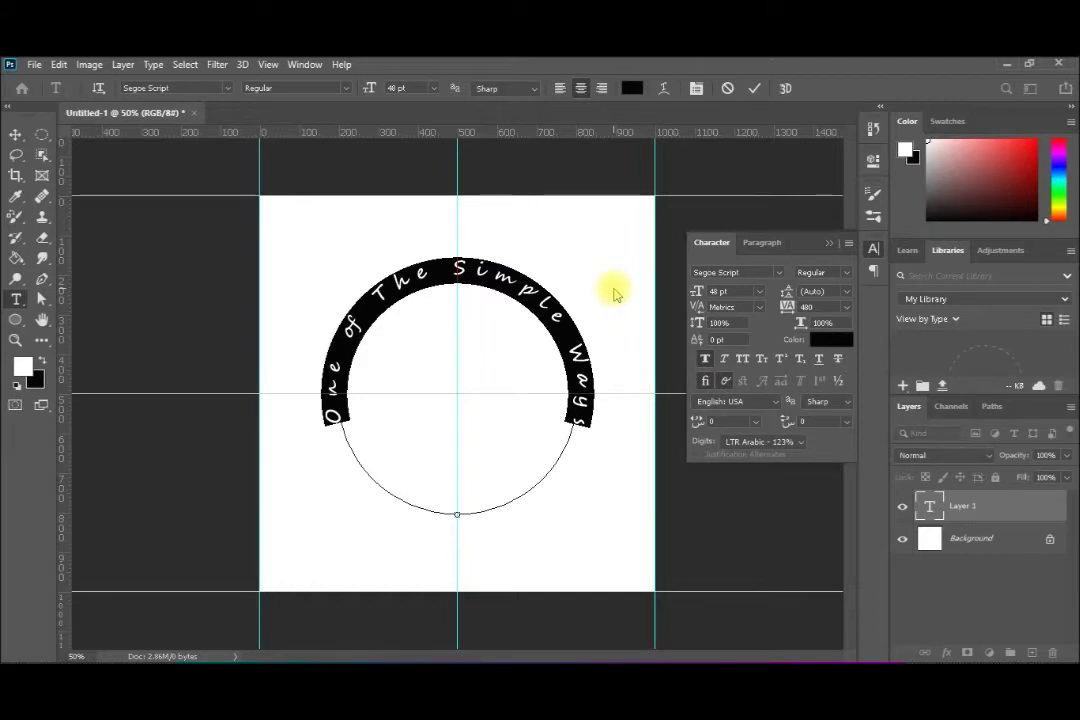
- Tighten the tracking of the selected curved text to 220
{"action": "key", "text": "alt+shift+Left"}
{"action": "key", "text": "alt+shift+Left"}
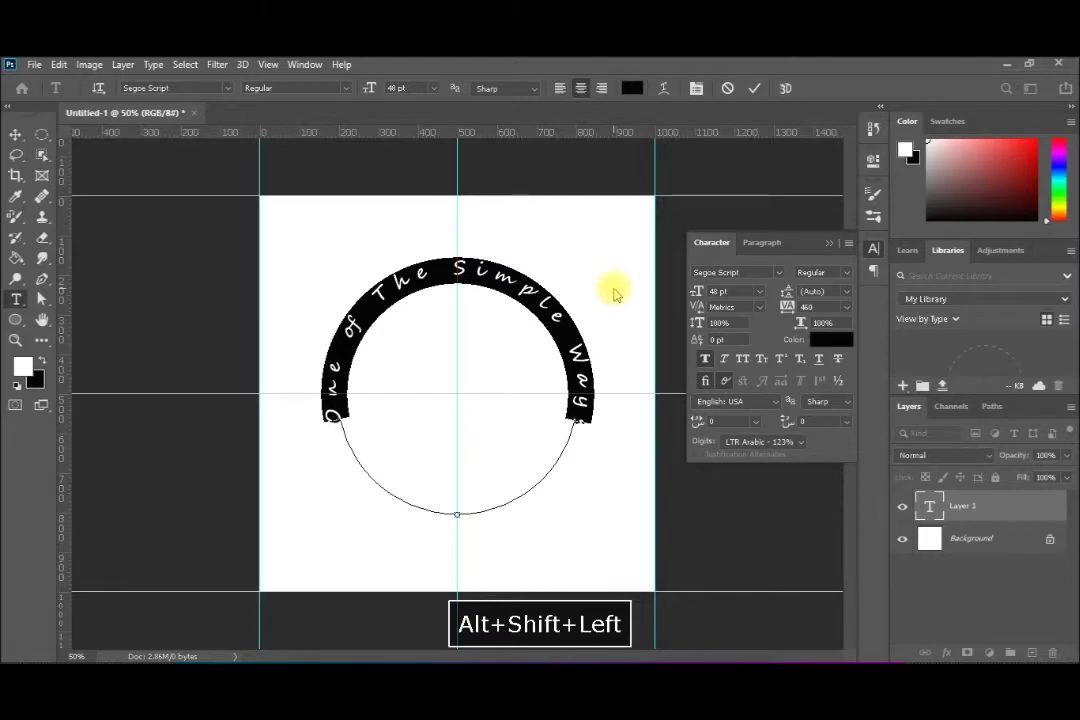
{"action": "key", "text": "alt+shift+Left"}
{"action": "key", "text": "alt+shift+Left"}
{"action": "key", "text": "alt+shift+Left"}
{"action": "key", "text": "alt+shift+Left"}
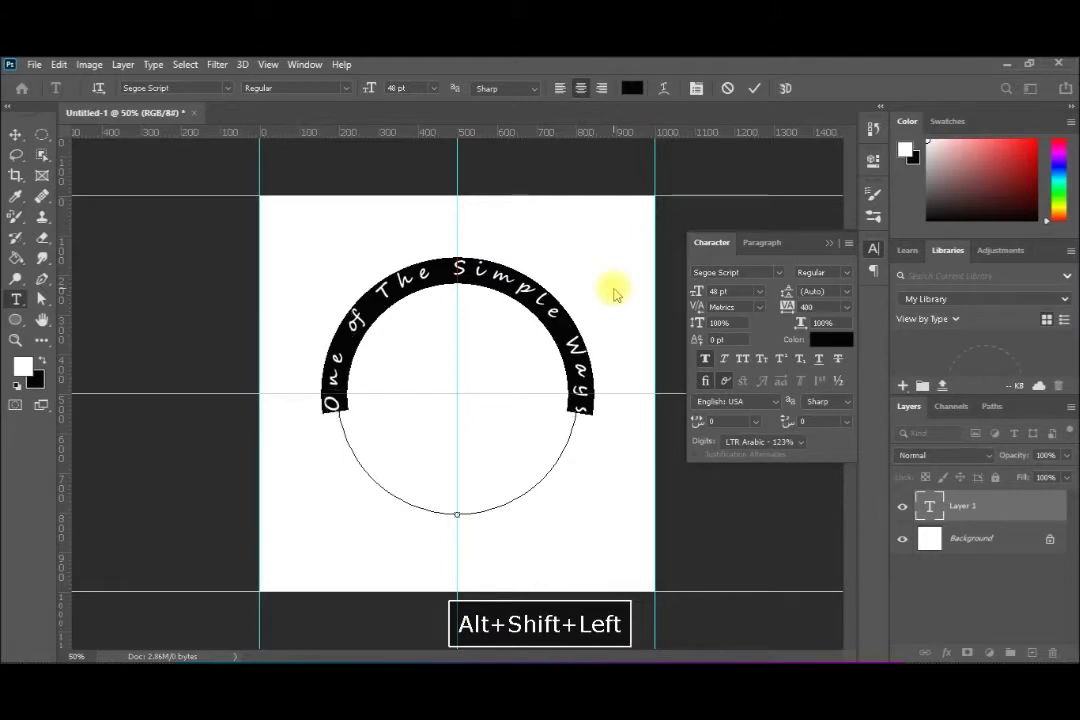
{"action": "key", "text": "alt+shift+Left"}
{"action": "key", "text": "alt+shift+Left"}
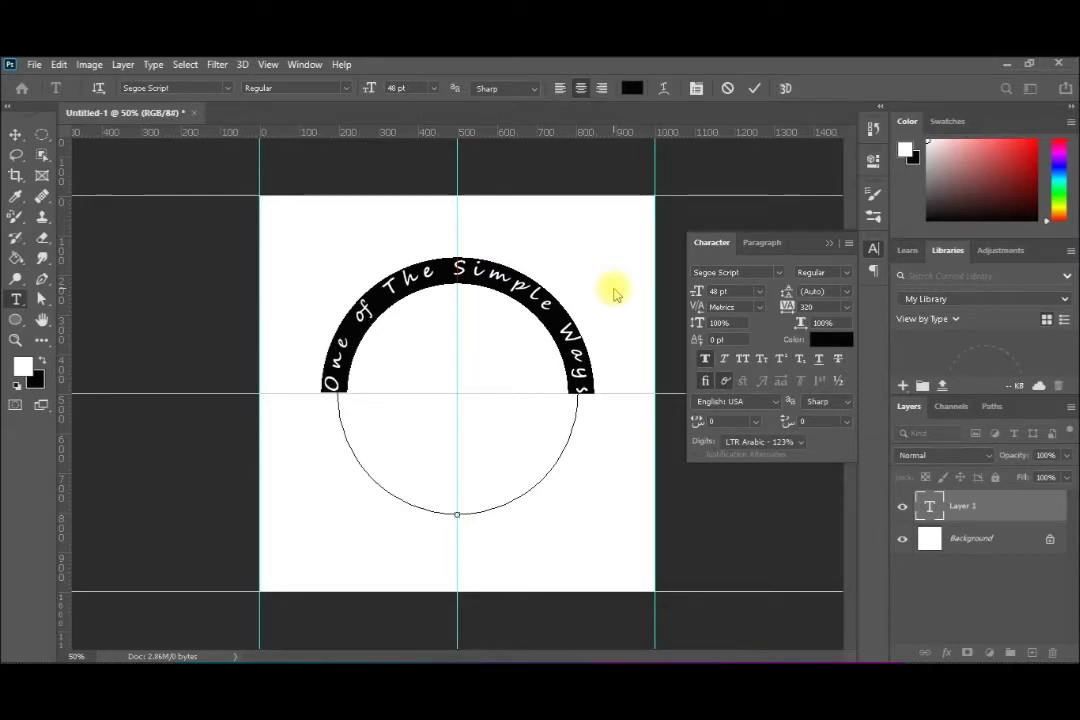
{"action": "key", "text": "alt+shift+Left"}
{"action": "key", "text": "alt+shift+Left"}
{"action": "key", "text": "alt+shift+Left"}
{"action": "key", "text": "alt+shift+Left"}
{"action": "key", "text": "alt+shift+Left"}
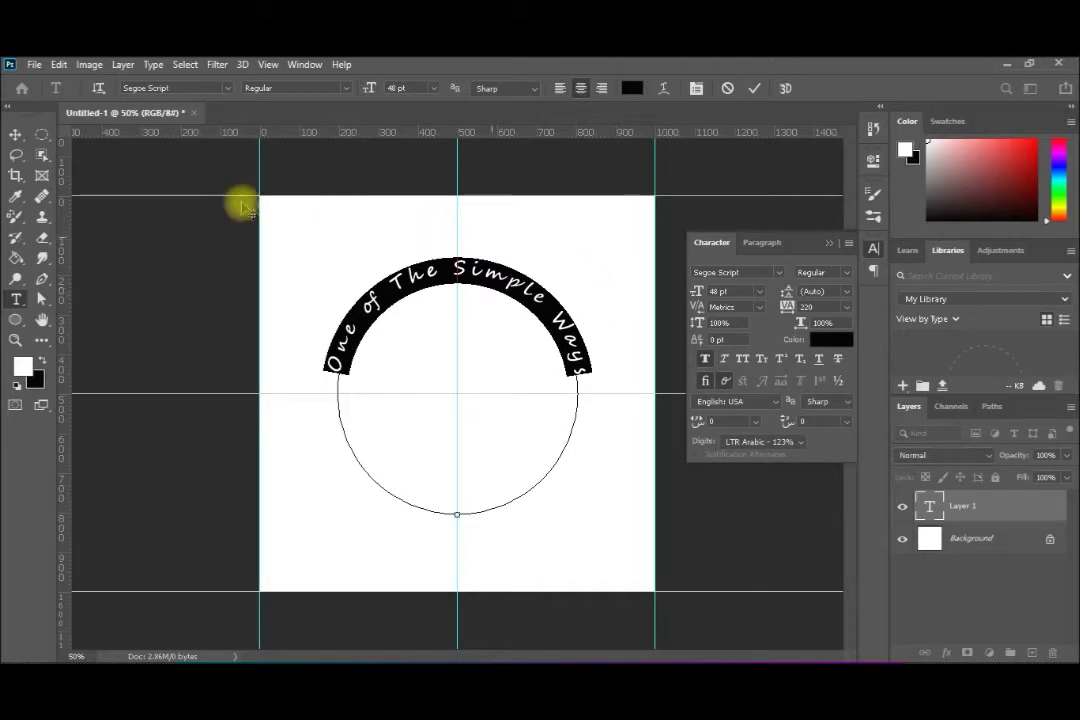
- Draw a circle shape about 556 px wide from the canvas centre, just inside the curved text
{"action": "left_click", "coordinate": [16, 135]}
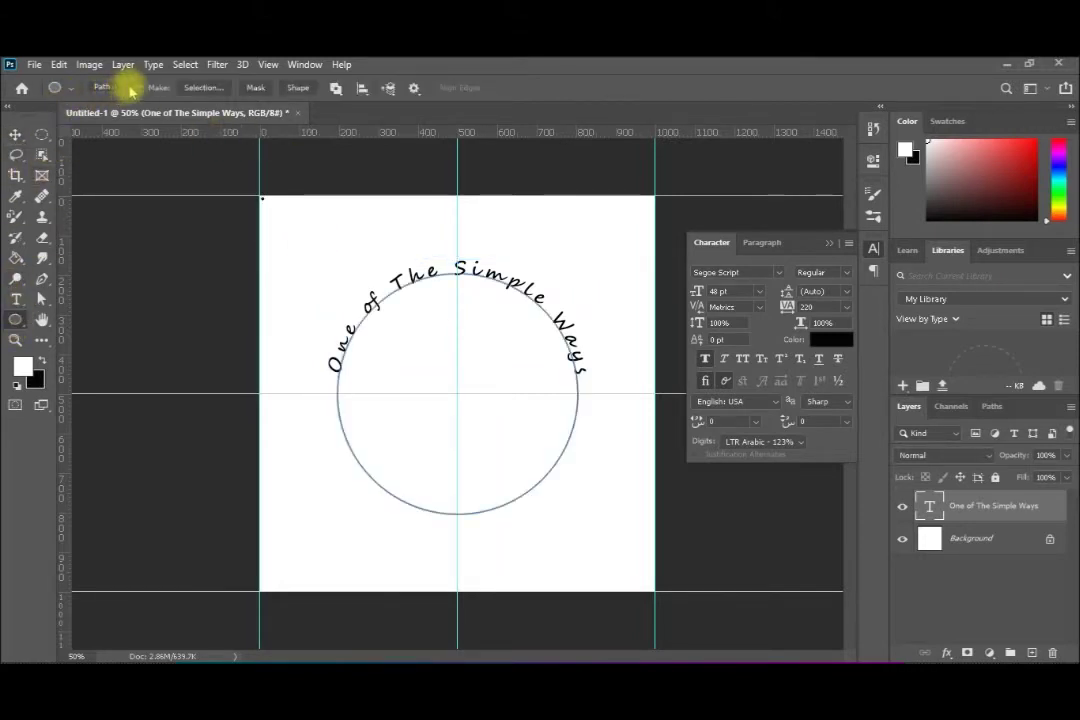
{"action": "left_click", "coordinate": [112, 87]}
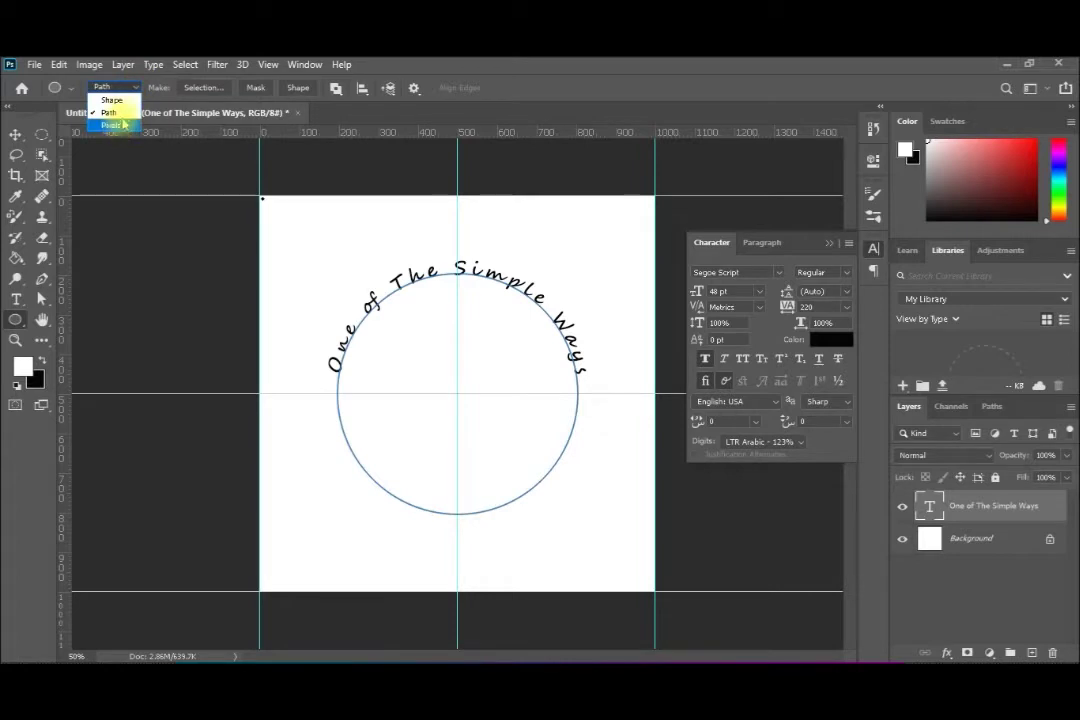
{"action": "left_click", "coordinate": [111, 100]}
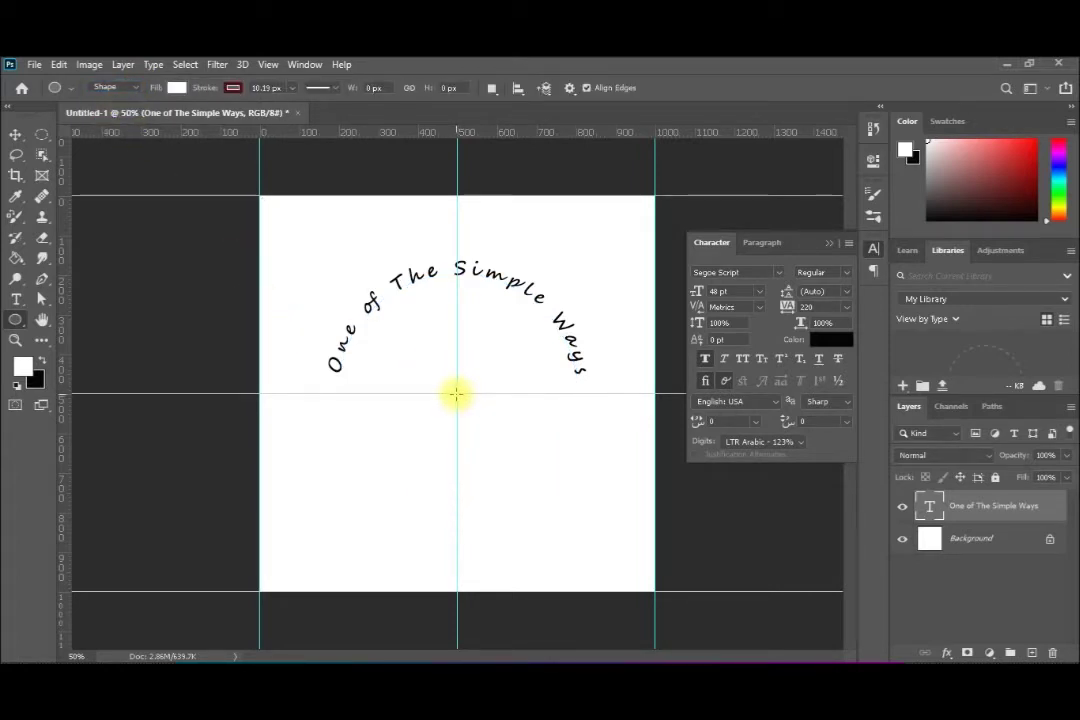
{"action": "left_click_drag", "start_coordinate": [456, 394], "coordinate": [333, 285]}
{"action": "key", "text": "shift"}
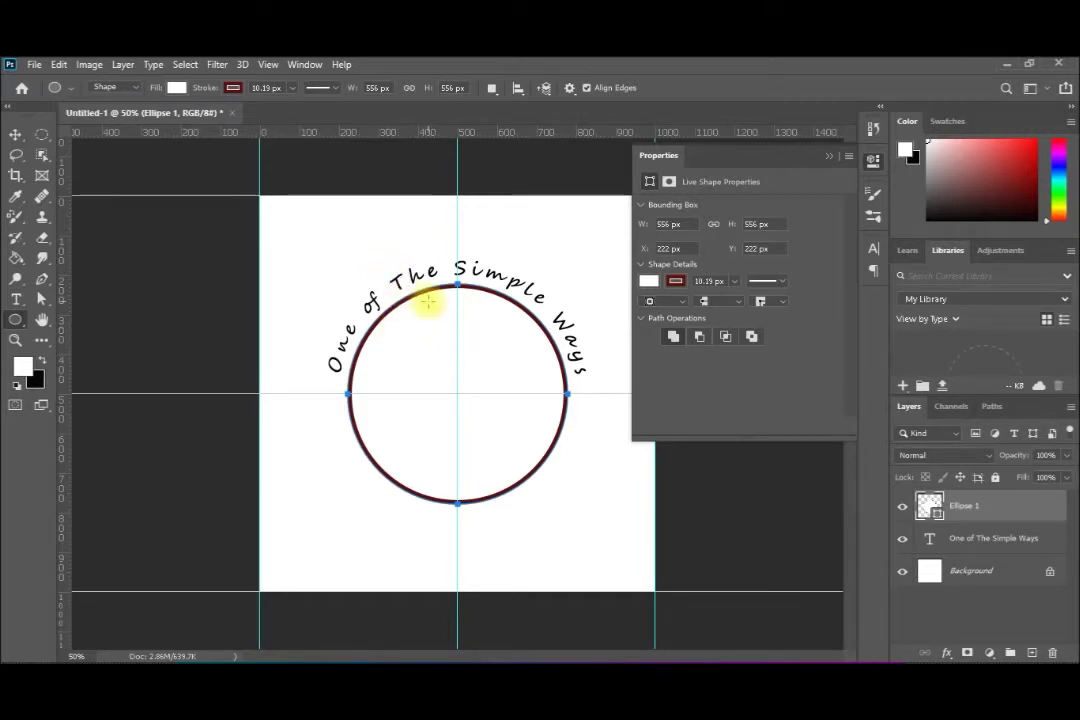
- Draw a second circle shape about 732 px wide from the canvas centre and move its layer below the text layer
{"action": "left_click_drag", "start_coordinate": [456, 393], "coordinate": [312, 224]}
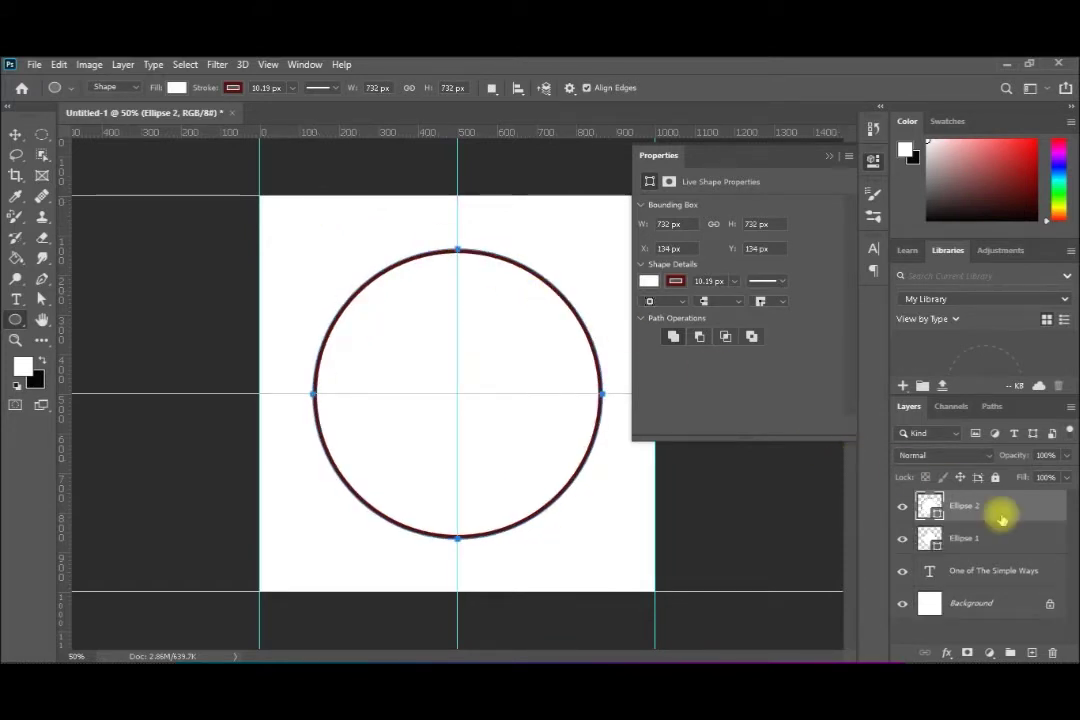
{"action": "left_click_drag", "start_coordinate": [996, 512], "coordinate": [1001, 597]}
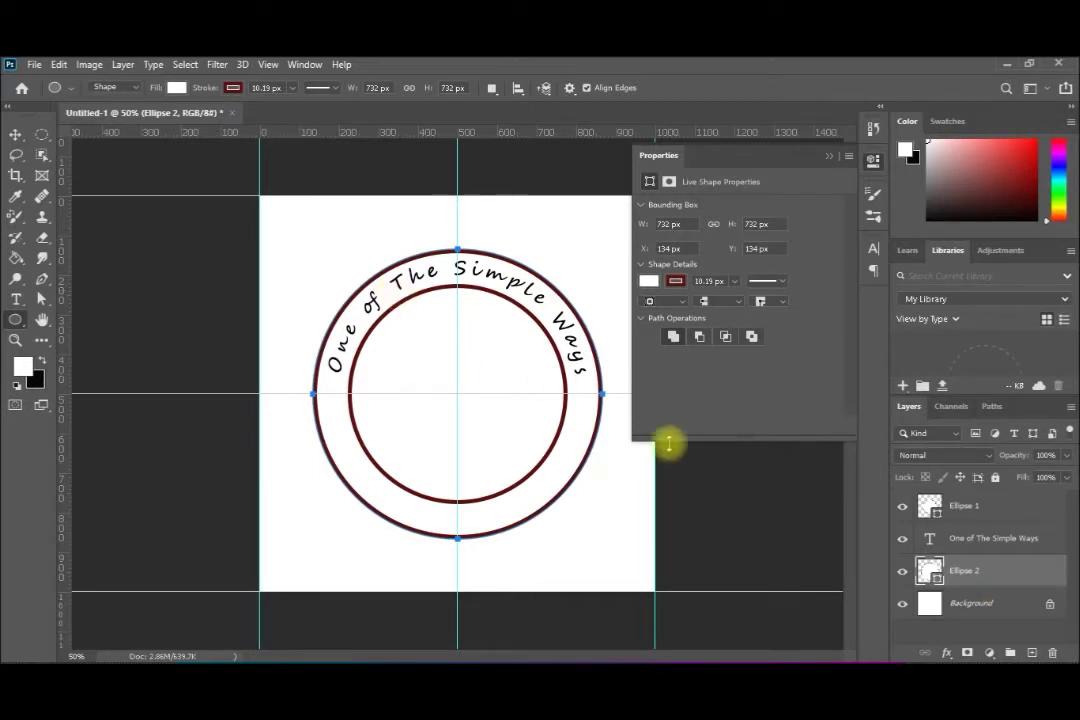
{"action": "left_click", "coordinate": [938, 516]}
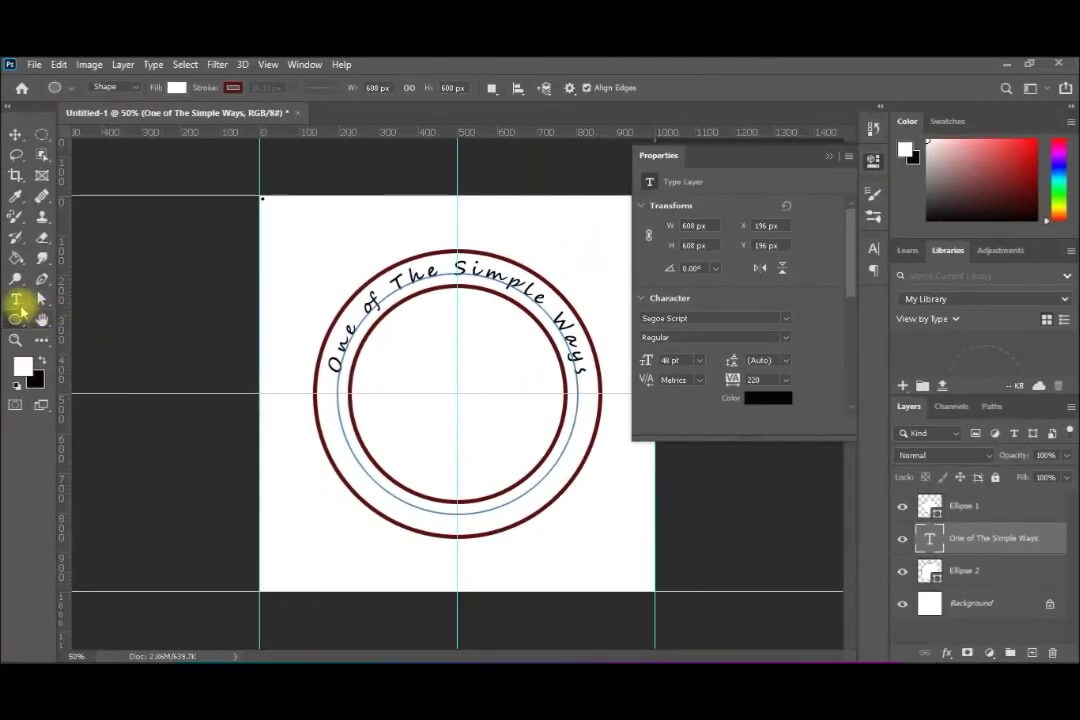
{"action": "left_click", "coordinate": [17, 301]}
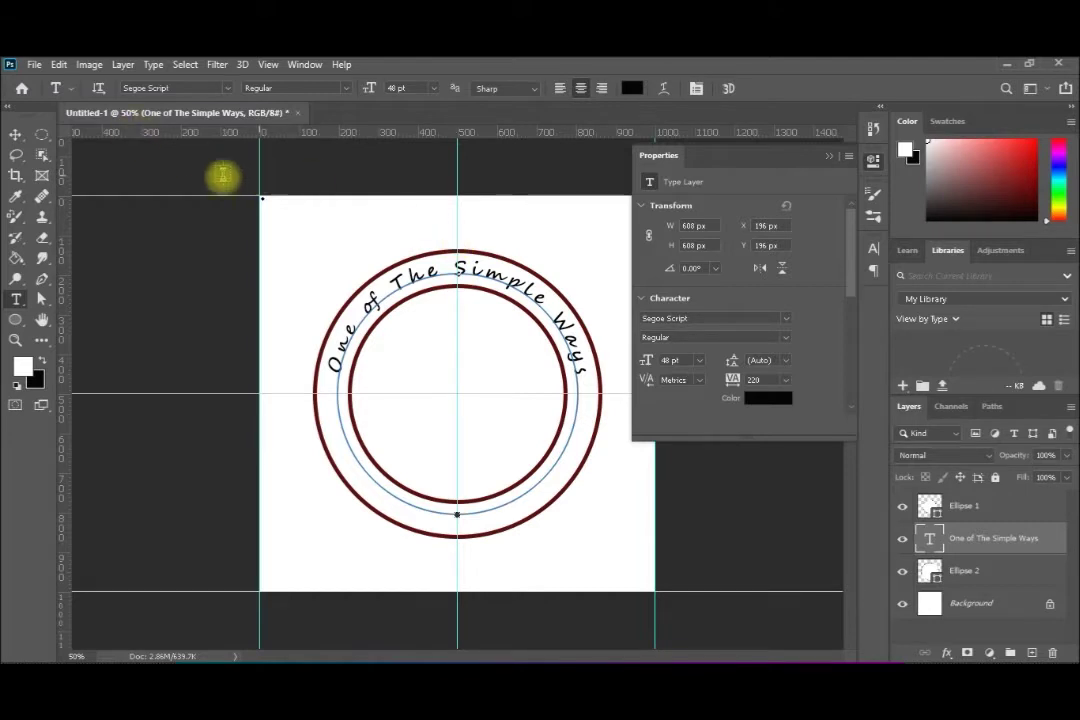
{"action": "left_click", "coordinate": [42, 299]}
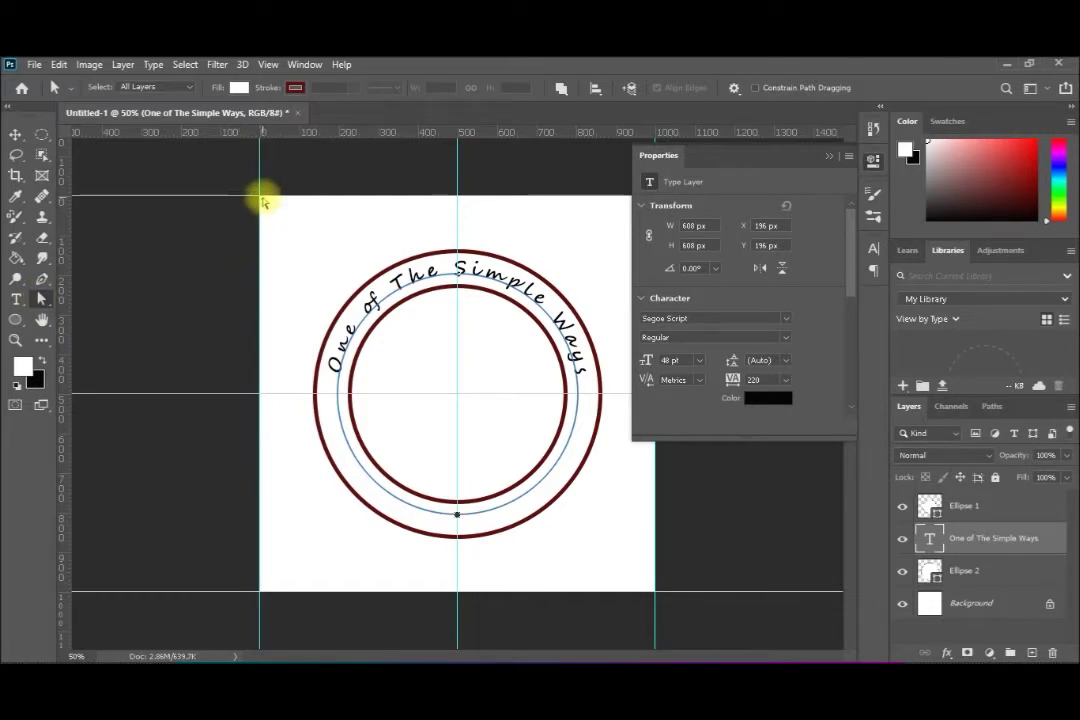
{"action": "left_click", "coordinate": [263, 202]}
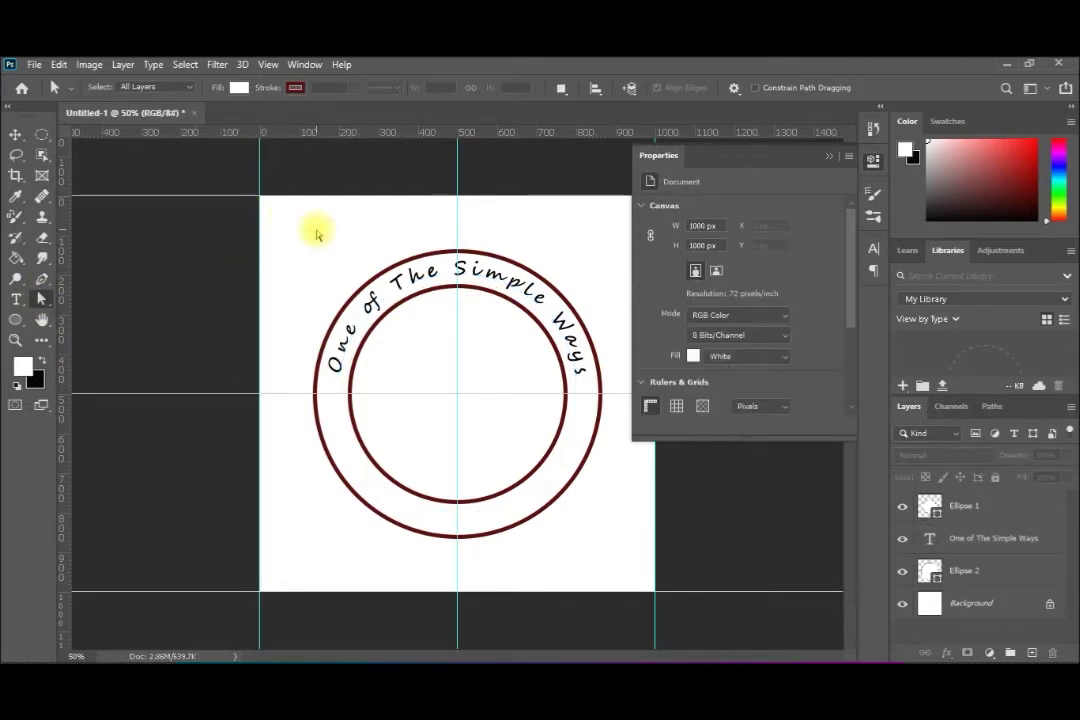
{"action": "left_click", "coordinate": [19, 293]}
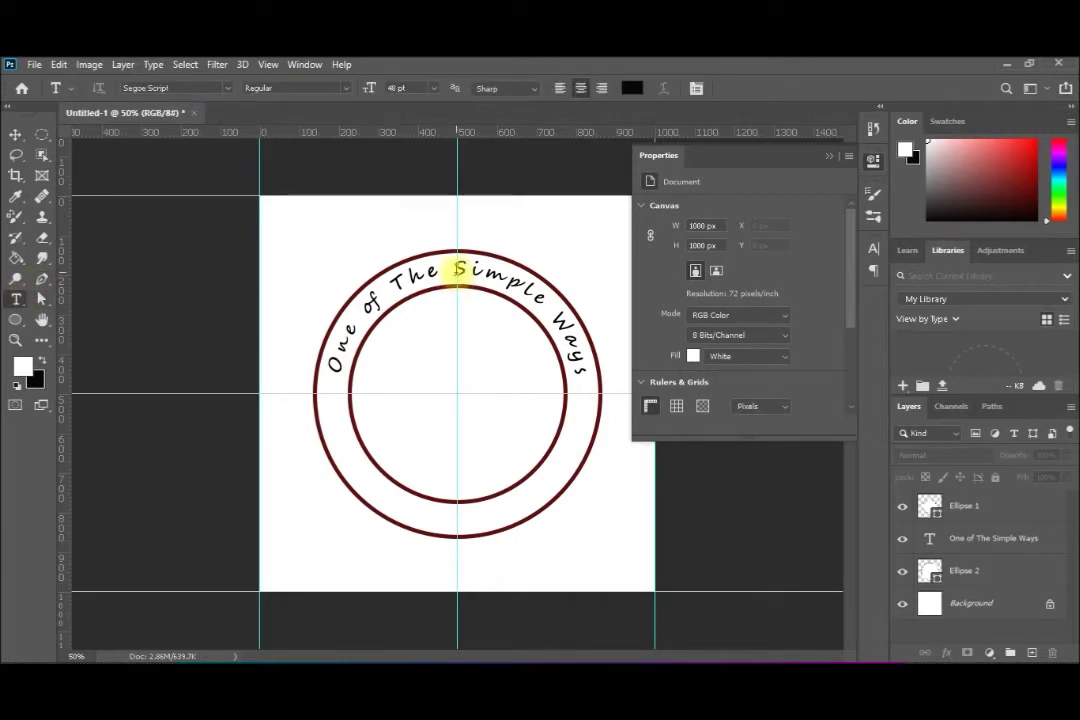
{"action": "left_click", "coordinate": [458, 270]}
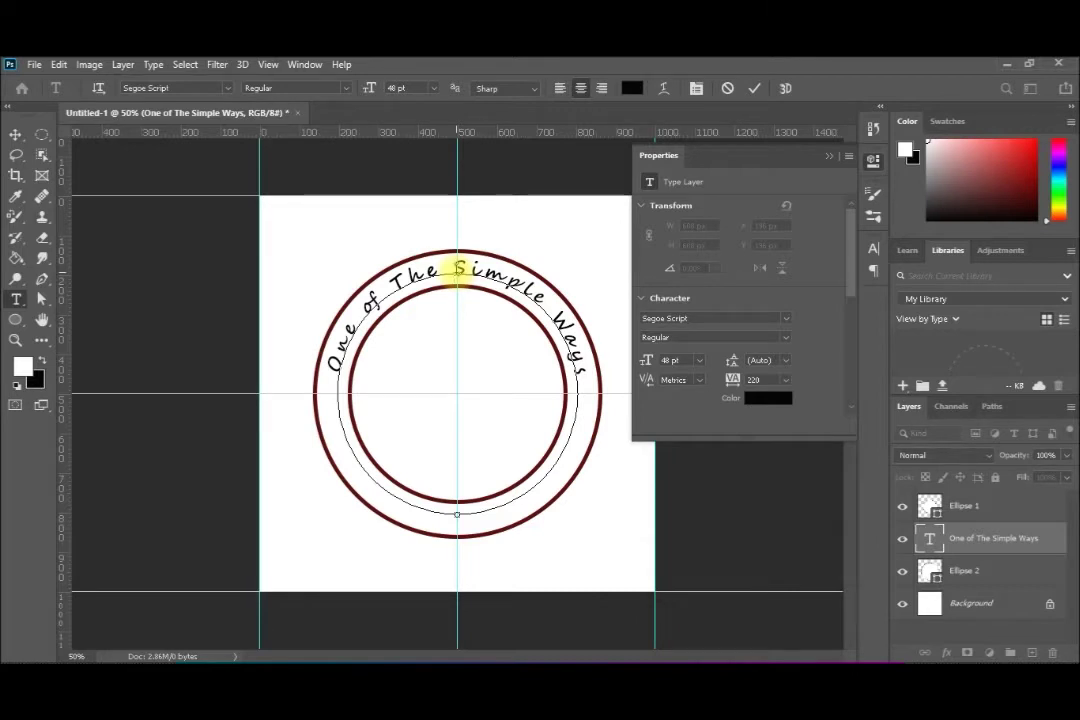
- Duplicate the "One of The Simple Ways" text layer as "reverse"
{"action": "left_click", "coordinate": [973, 544]}
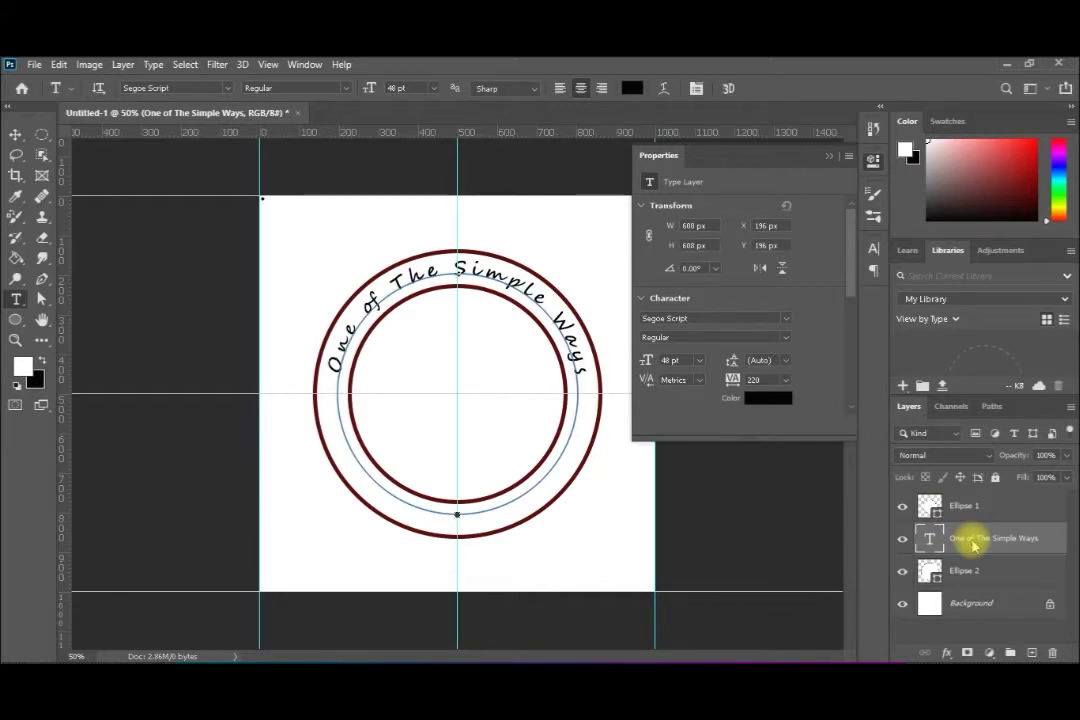
{"action": "right_click", "coordinate": [975, 541]}
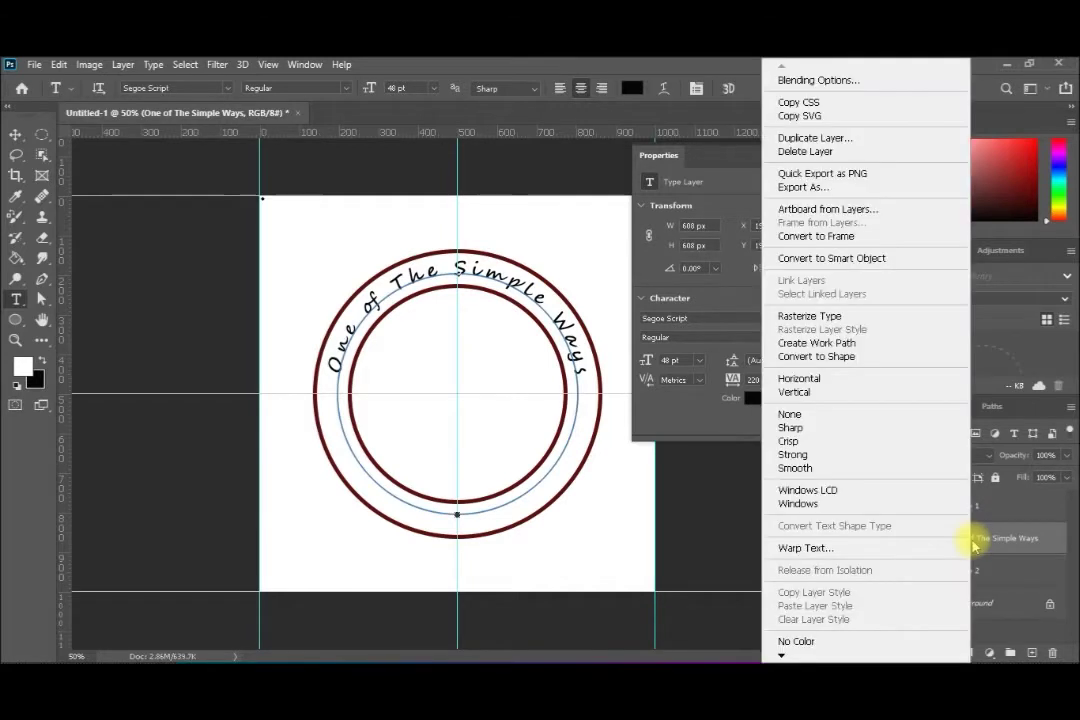
{"action": "left_click", "coordinate": [866, 138]}
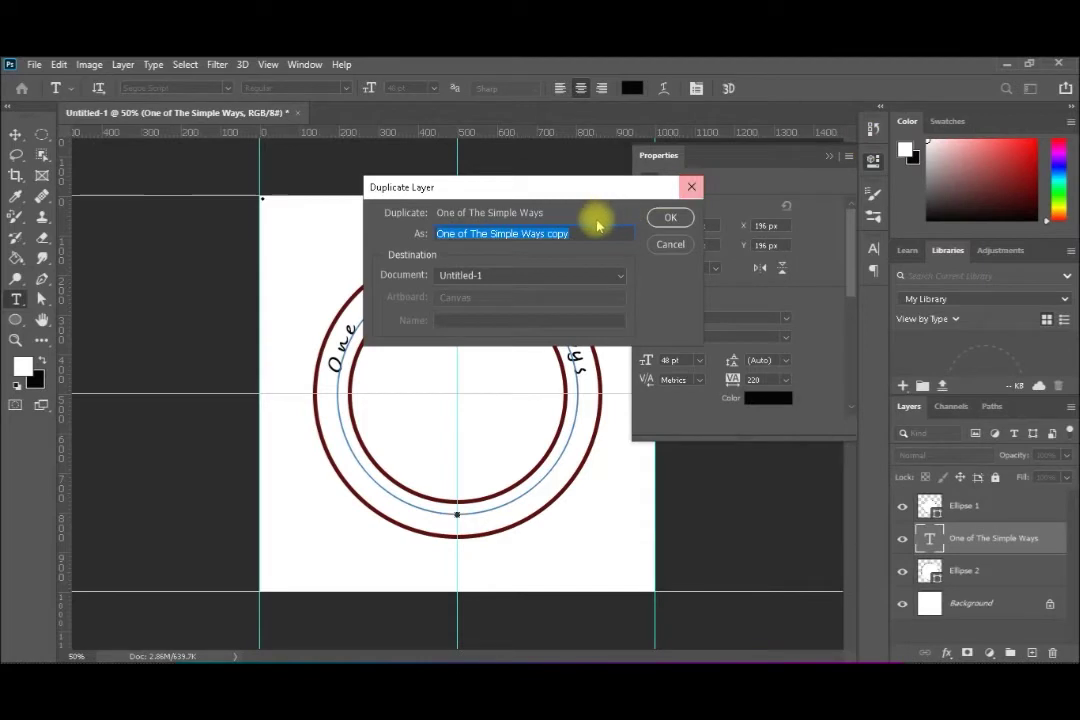
{"action": "type", "text": "reve"}
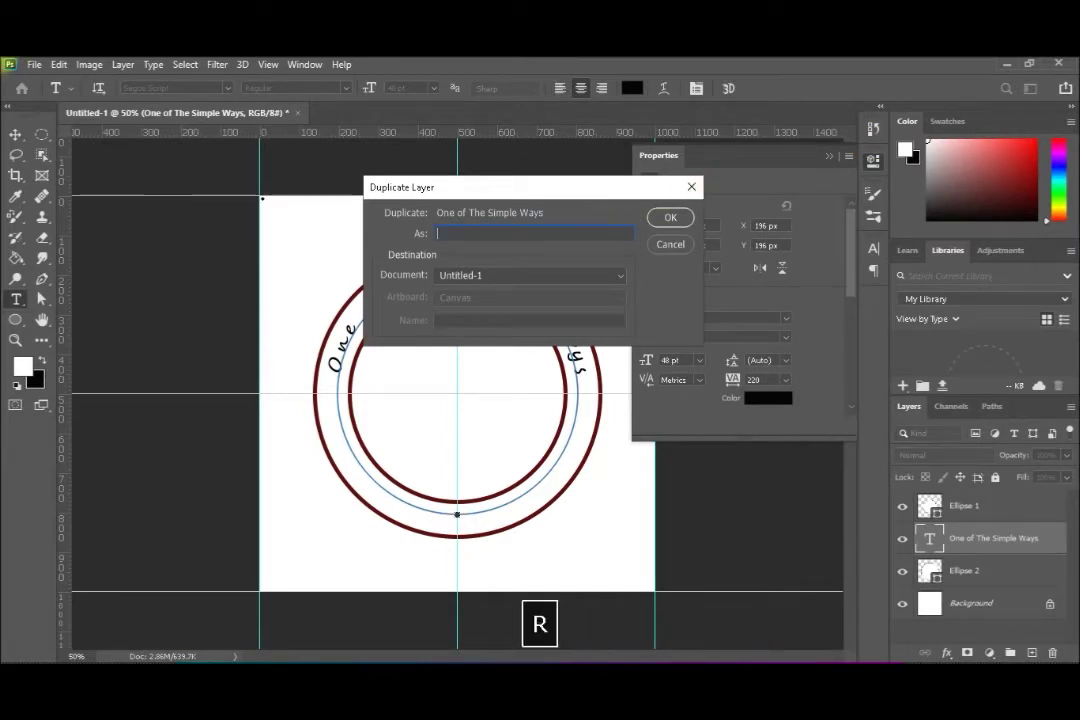
{"action": "type", "text": "rse"}
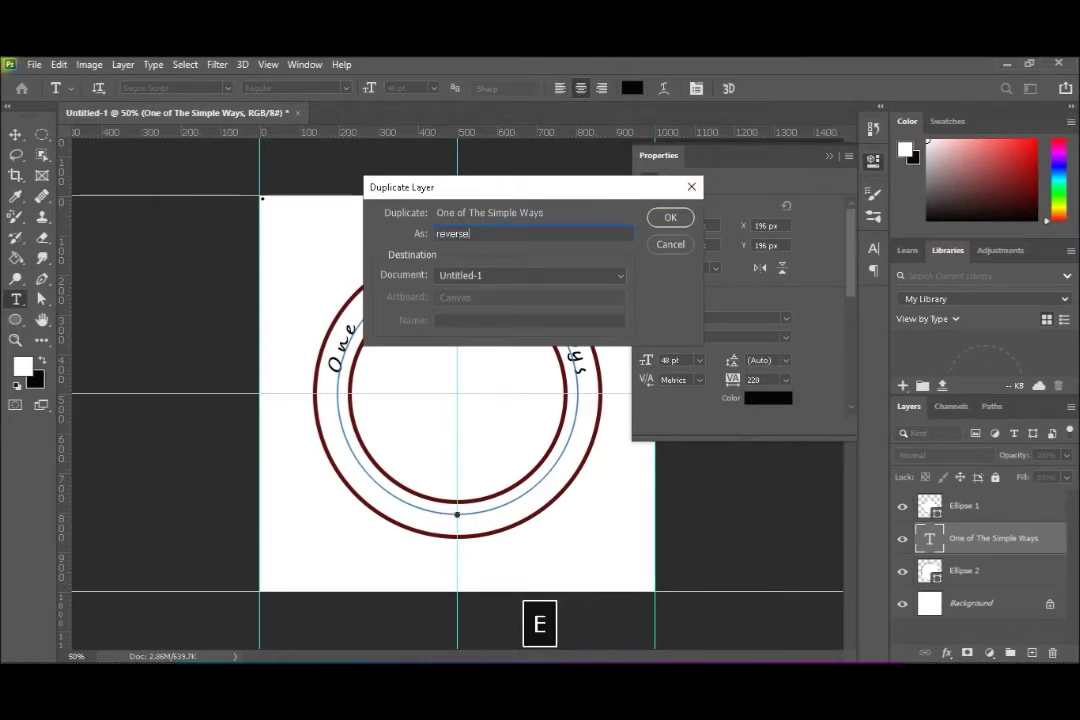
{"action": "left_click", "coordinate": [671, 218]}
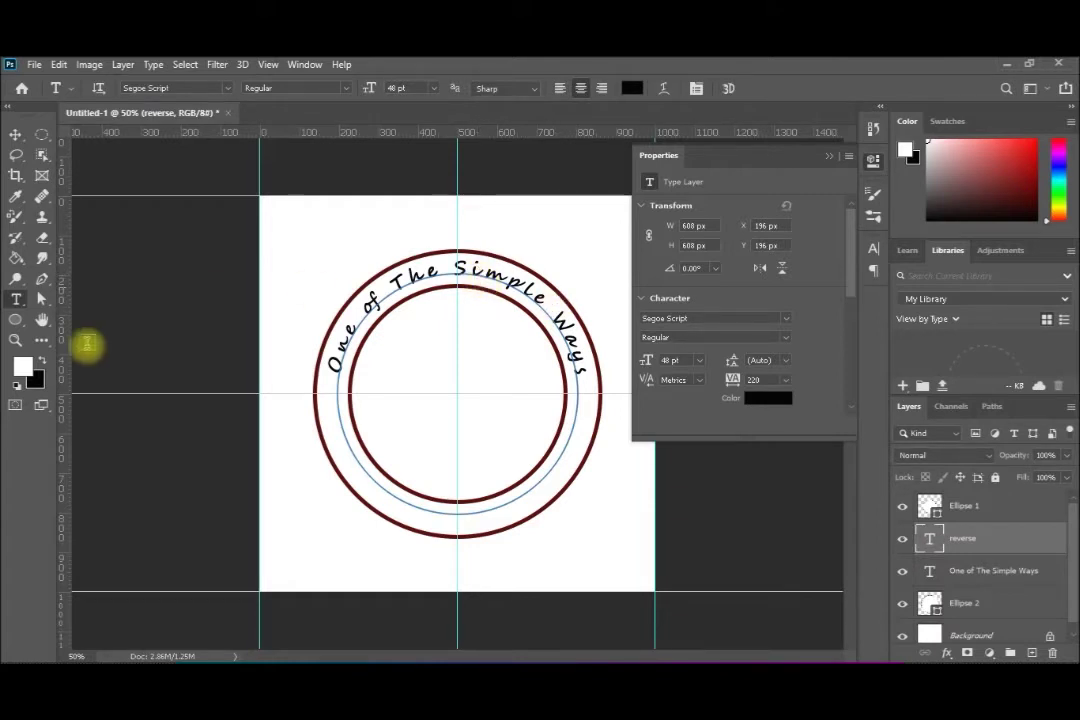
- Flip the "reverse" text to the inside of its circular path and centre it upright along the lower arc
{"action": "left_click", "coordinate": [42, 300]}
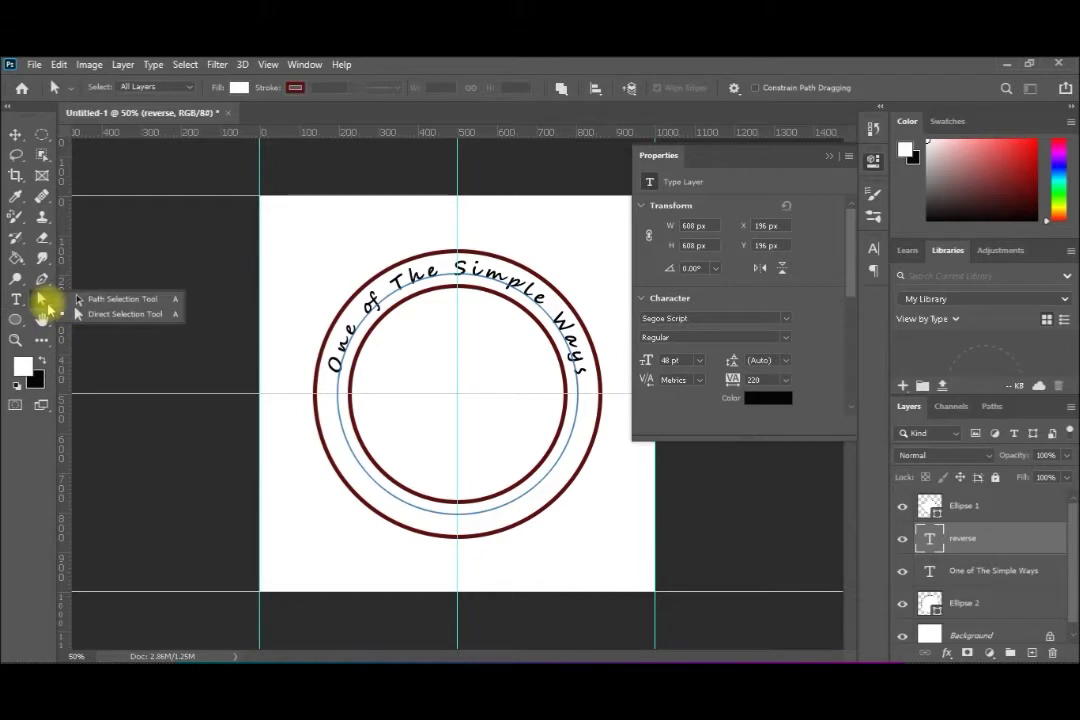
{"action": "left_click", "coordinate": [88, 312]}
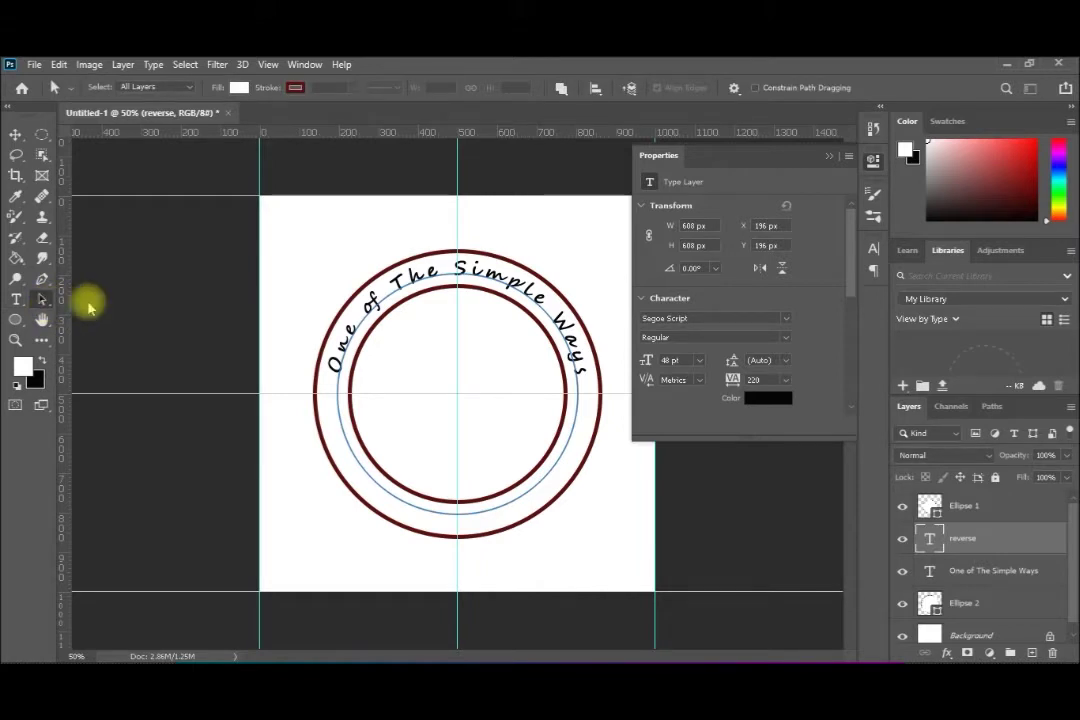
{"action": "left_click_drag", "start_coordinate": [372, 307], "coordinate": [340, 366]}
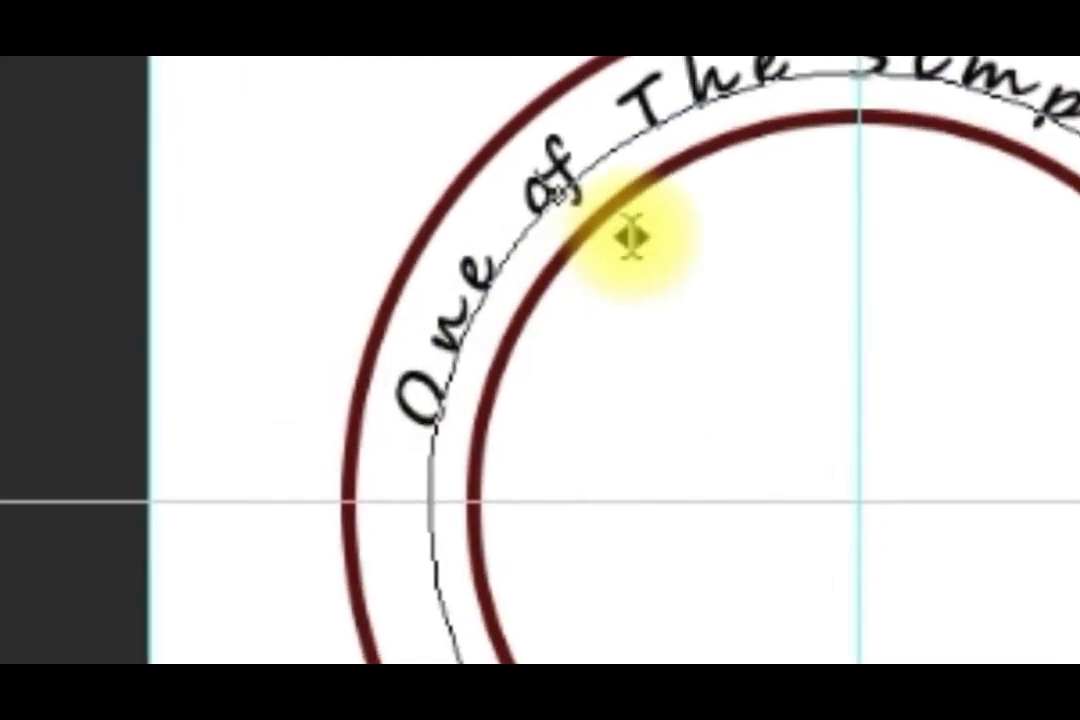
{"action": "left_click_drag", "start_coordinate": [630, 237], "coordinate": [1079, 261]}
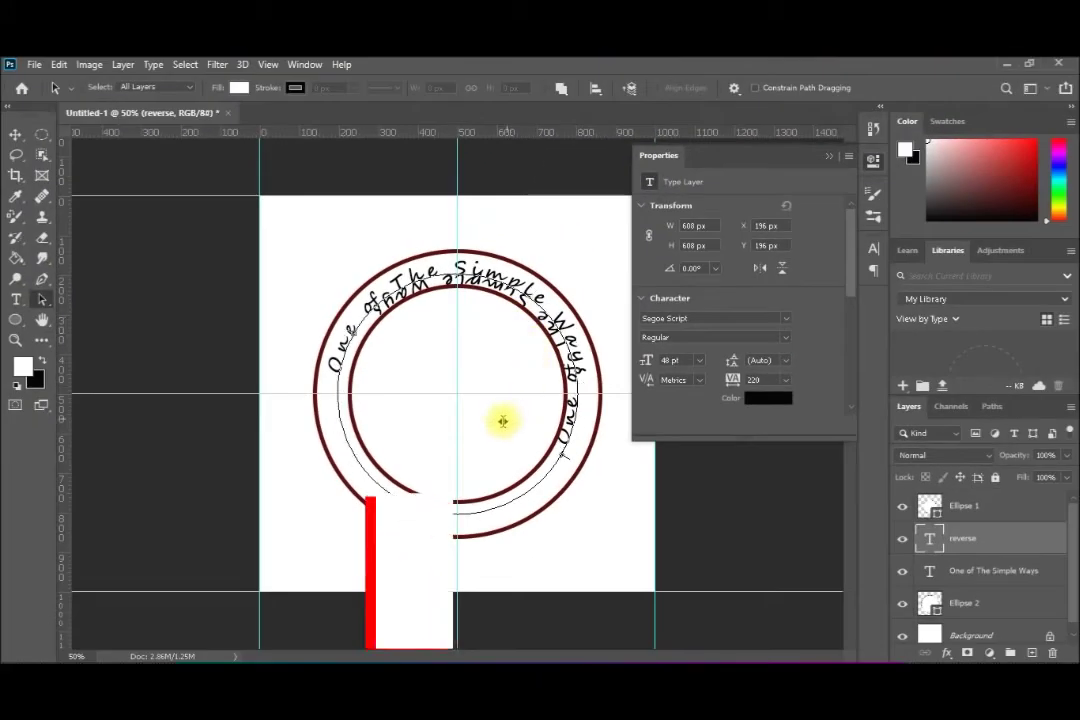
{"action": "left_click_drag", "start_coordinate": [502, 421], "coordinate": [454, 405]}
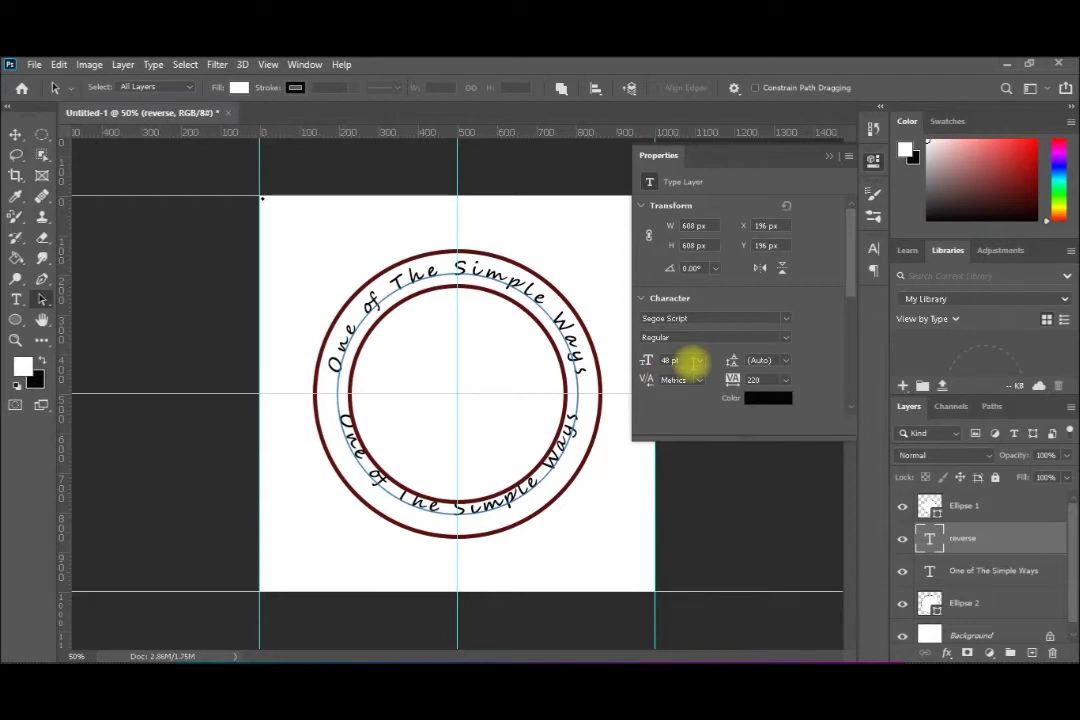
- Set the baseline shift of the "reverse" text to -36 pt
{"action": "left_click", "coordinate": [873, 248]}
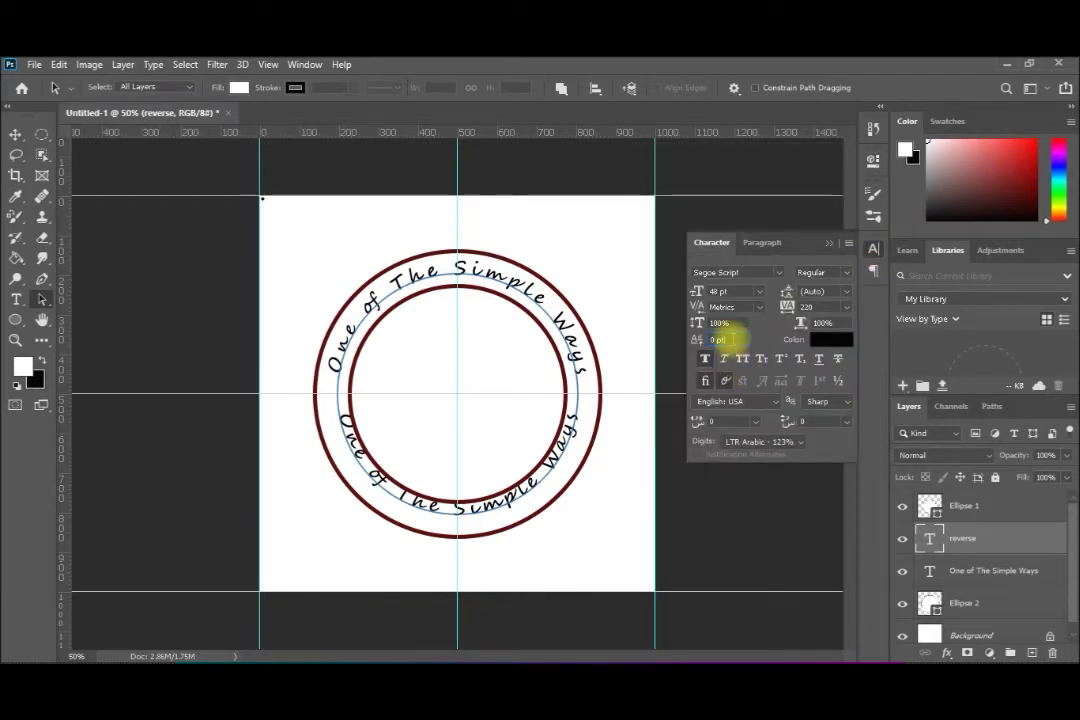
{"action": "left_click", "coordinate": [731, 339]}
{"action": "key", "text": "Down"}
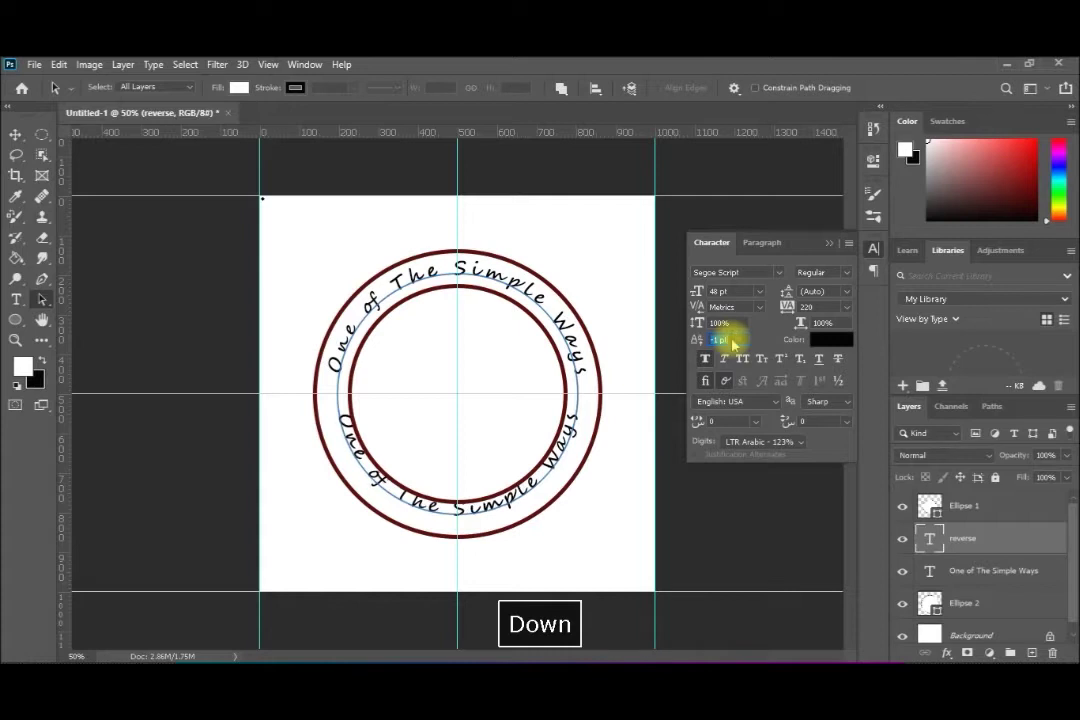
{"action": "key", "text": "Down"}
{"action": "key", "text": "Down"}
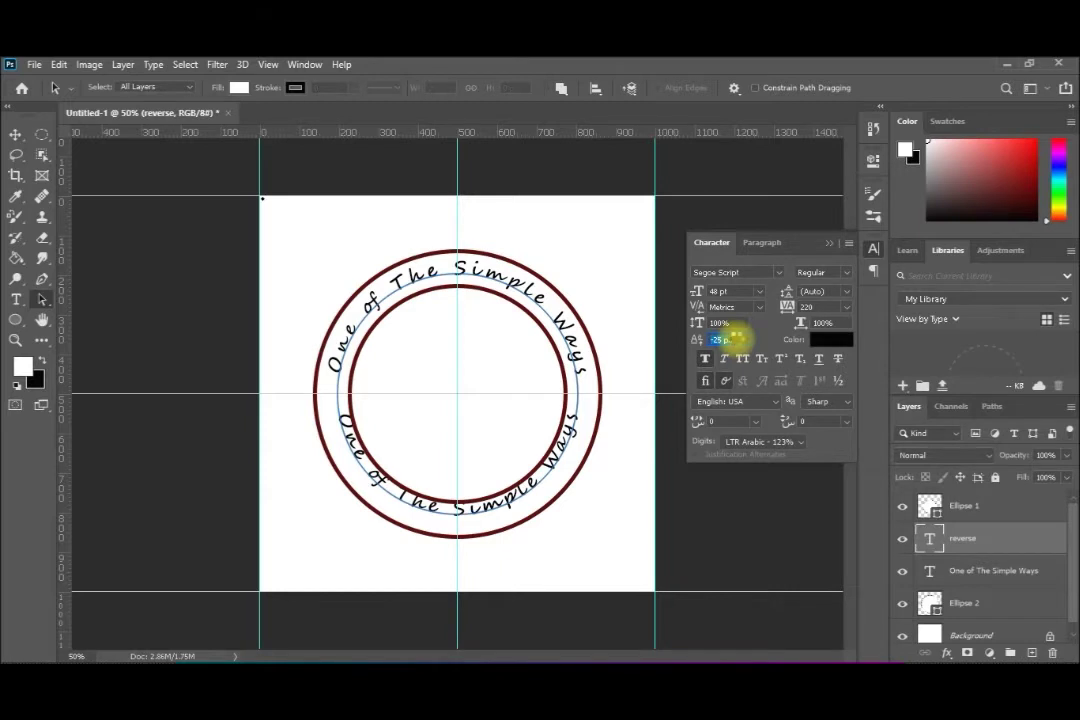
{"action": "key", "text": "Down"}
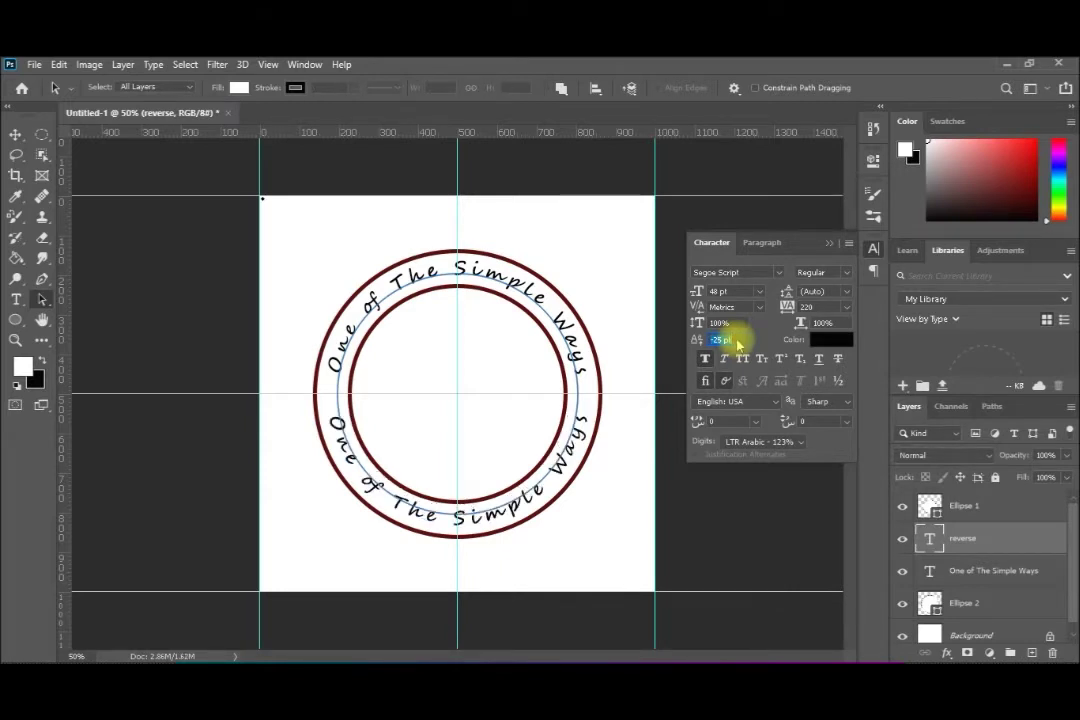
{"action": "key", "text": "Down"}
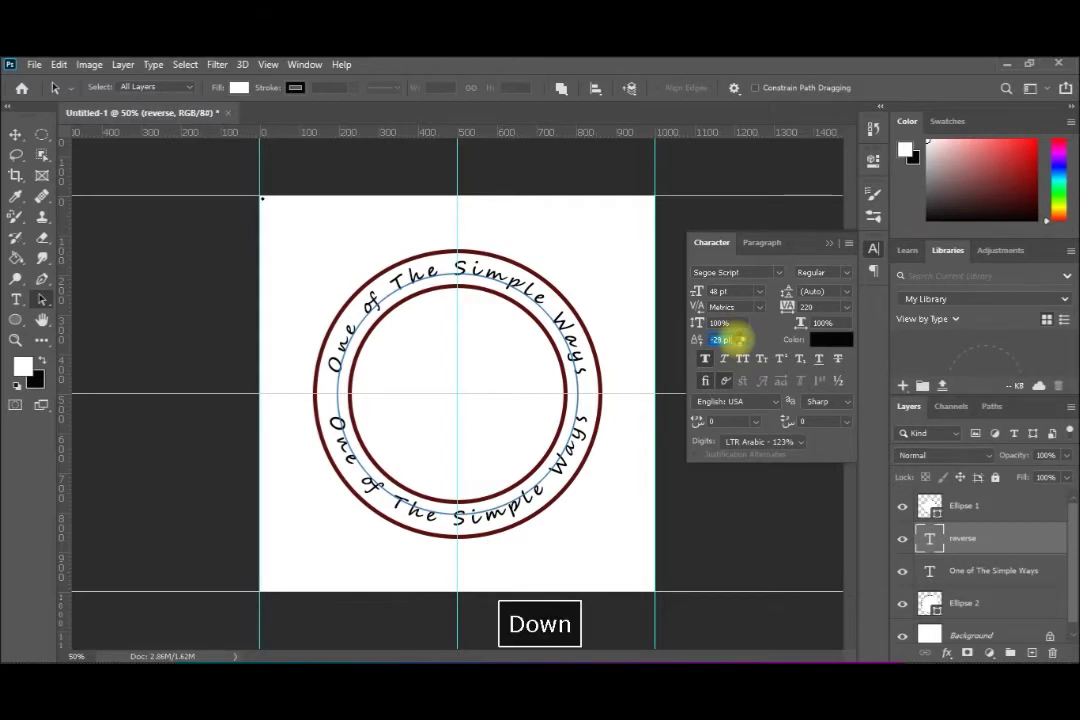
{"action": "key", "text": "Down"}
{"action": "key", "text": "Down"}
{"action": "key", "text": "Down"}
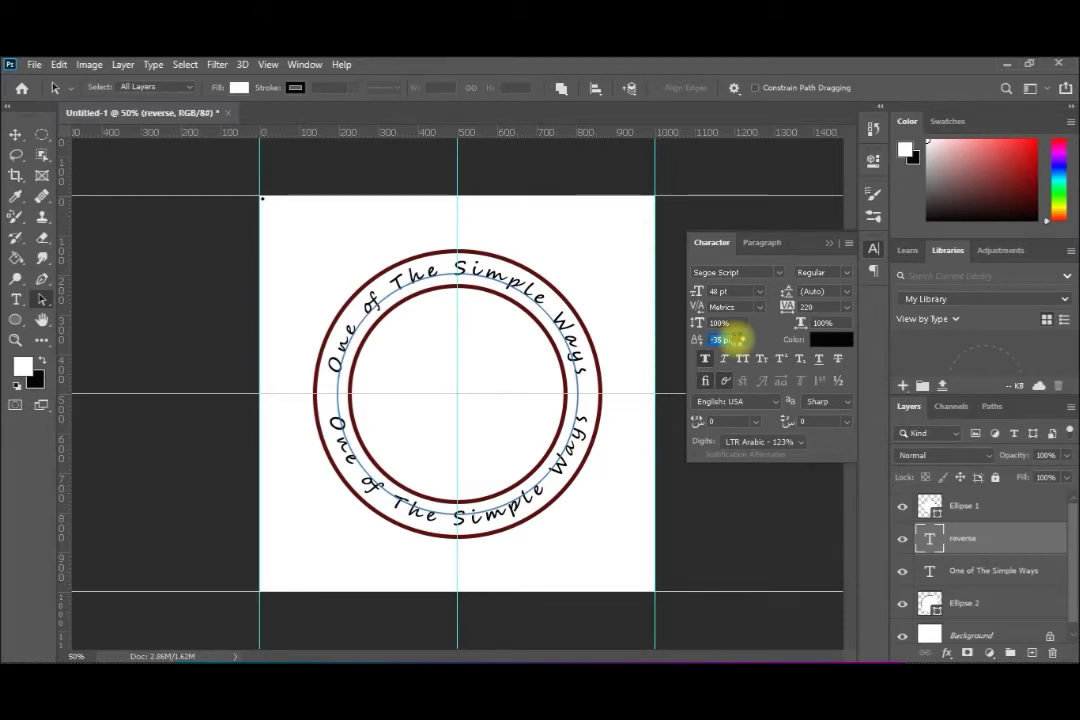
{"action": "key", "text": "Down"}
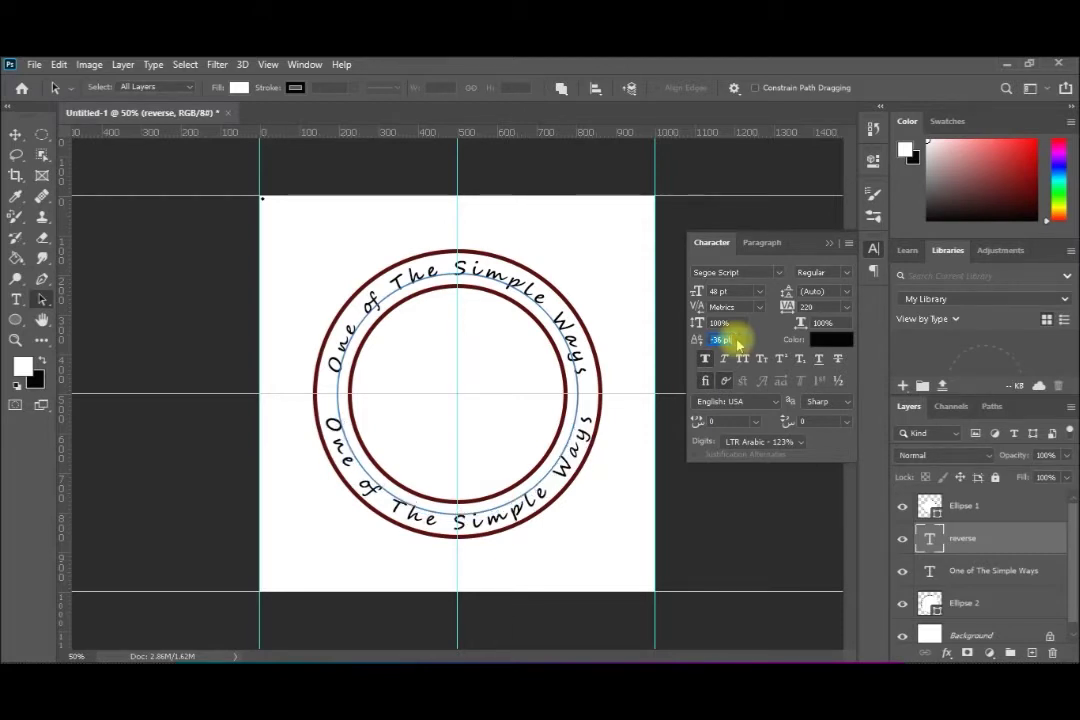
{"action": "left_click", "coordinate": [16, 300]}
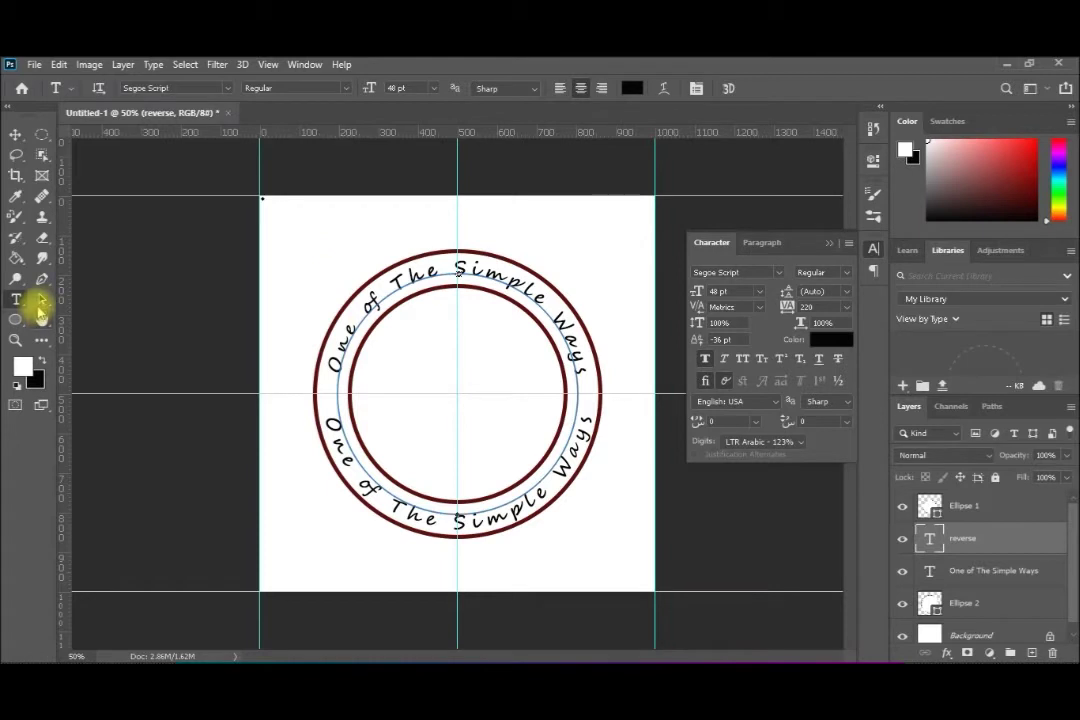
{"action": "left_click", "coordinate": [40, 301]}
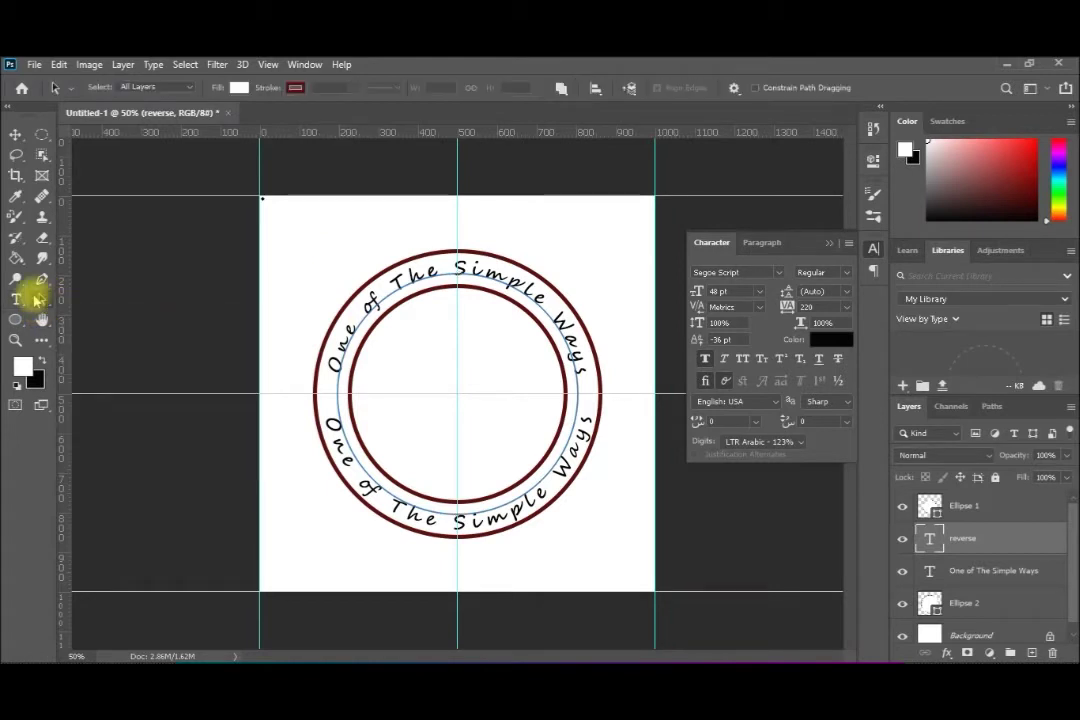
{"action": "right_click", "coordinate": [40, 301]}
{"action": "left_click", "coordinate": [80, 310]}
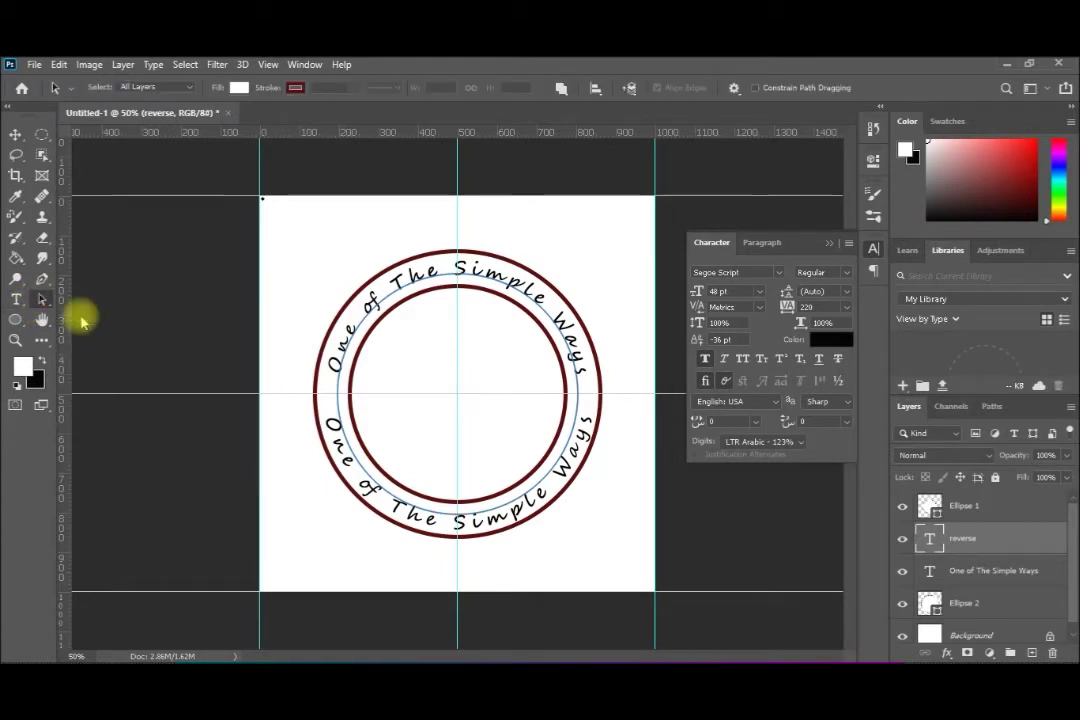
{"action": "left_click", "coordinate": [265, 203]}
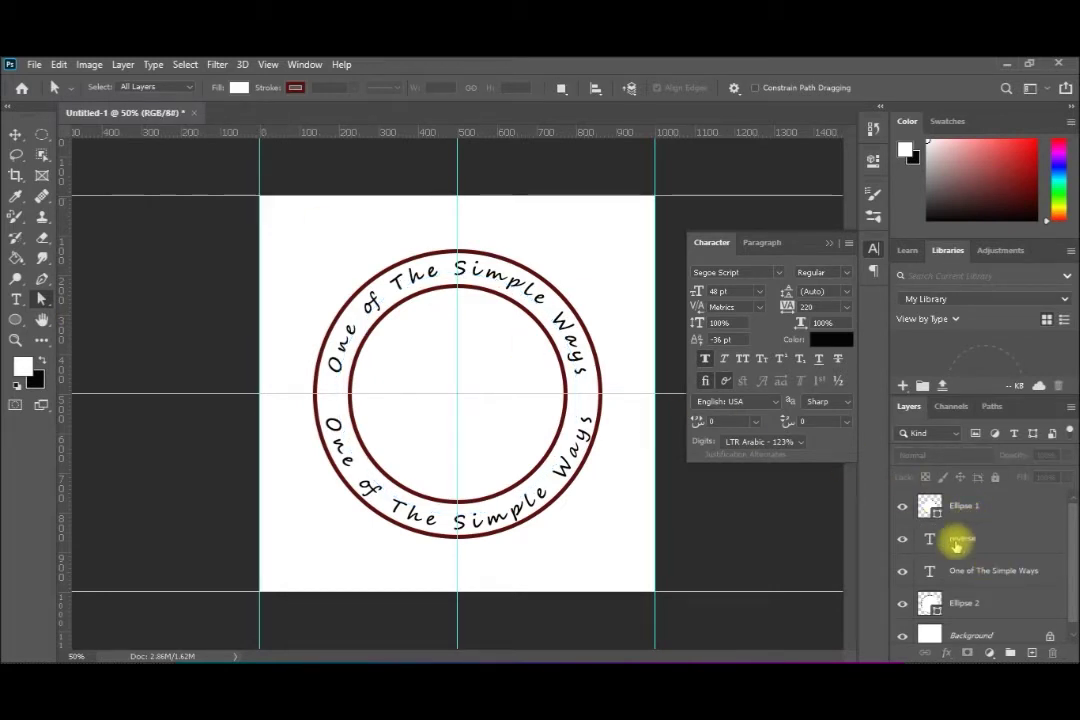
{"action": "left_click", "coordinate": [958, 540]}
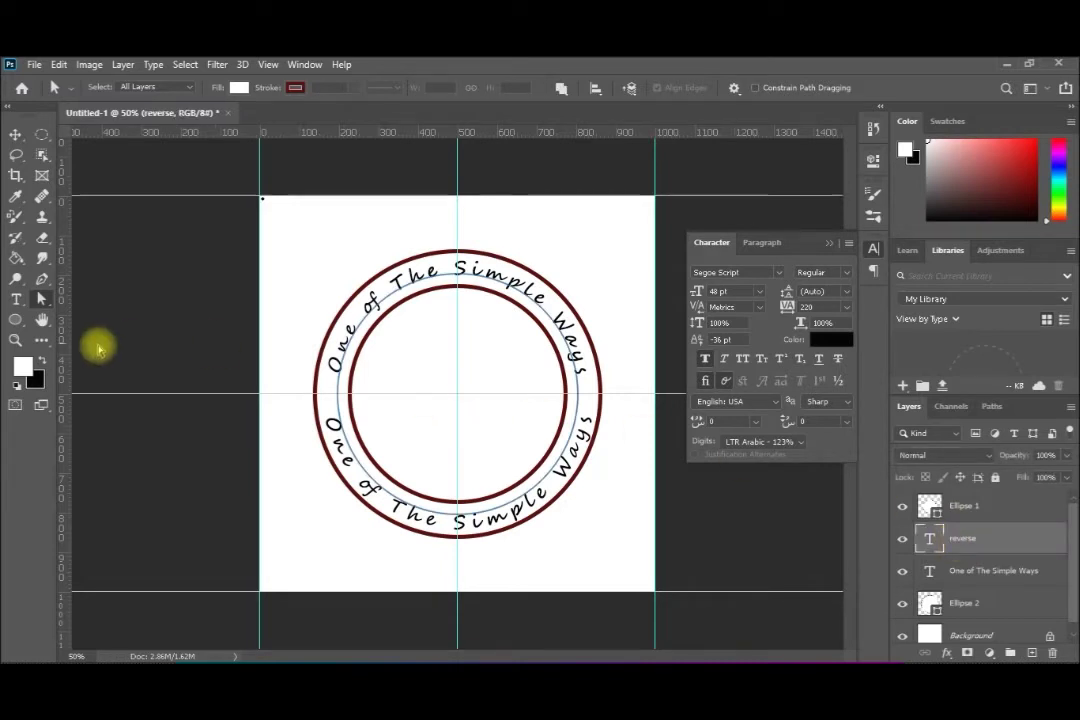
- Replace the word "One" in the lower-arc text with "member"
{"action": "left_click", "coordinate": [16, 300]}
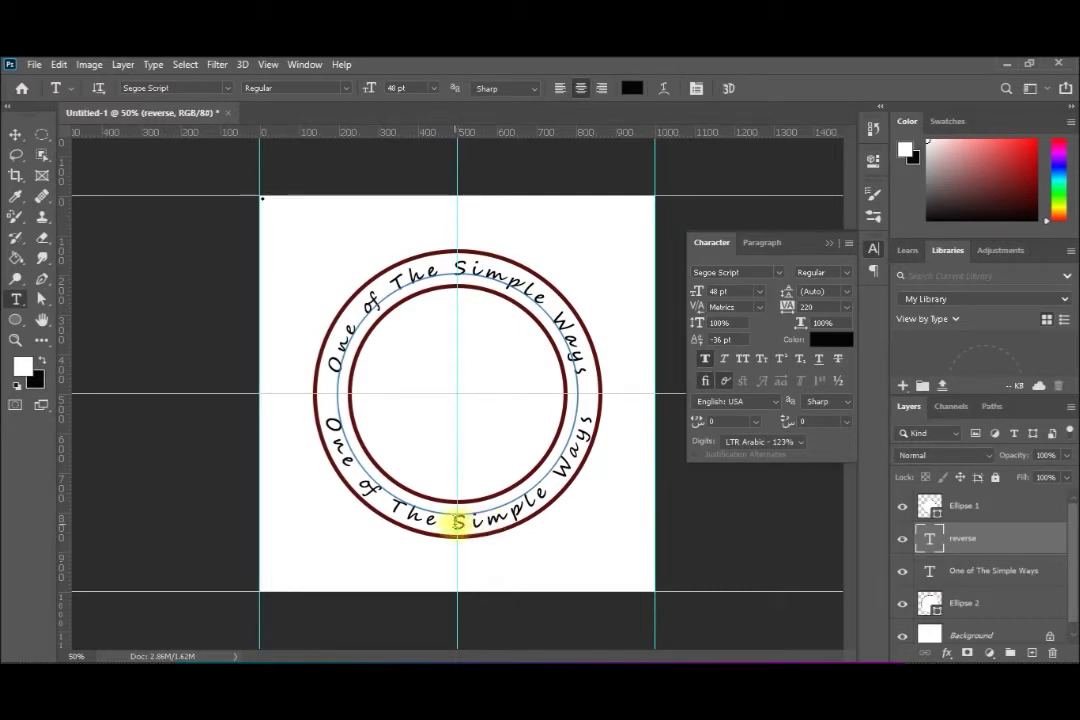
{"action": "left_click", "coordinate": [456, 521]}
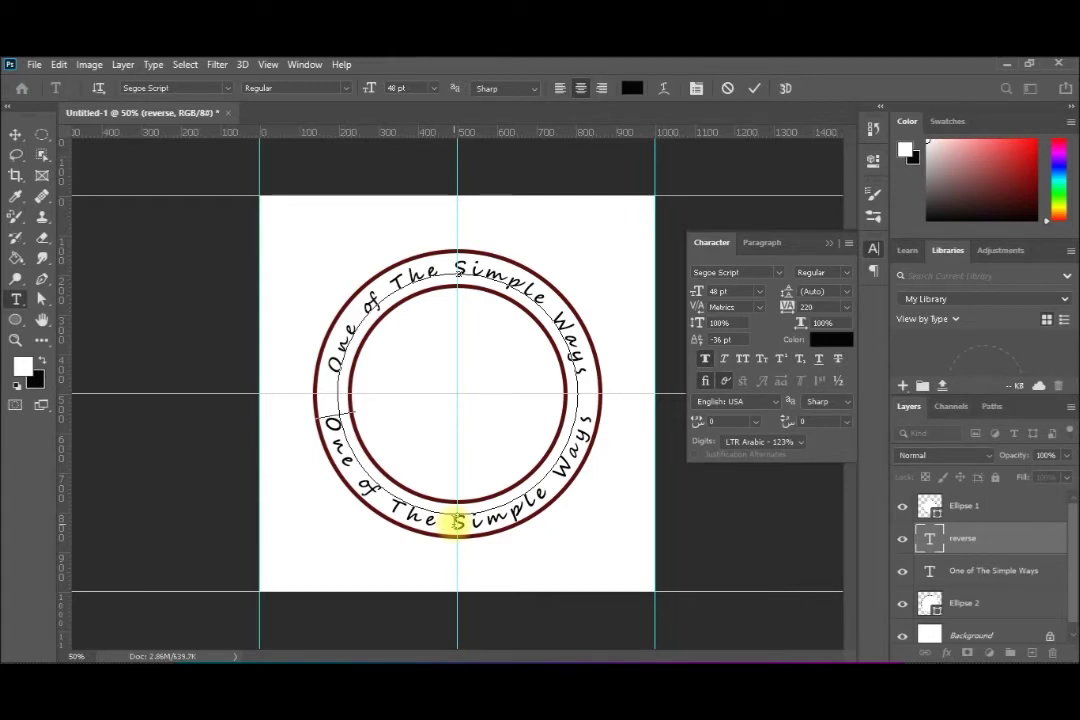
{"action": "key", "text": "shift+Right"}
{"action": "key", "text": "shift+Right"}
{"action": "key", "text": "shift+Right"}
{"action": "key", "text": "shift+Right"}
{"action": "key", "text": "shift+Right"}
{"action": "key", "text": "shift+Right"}
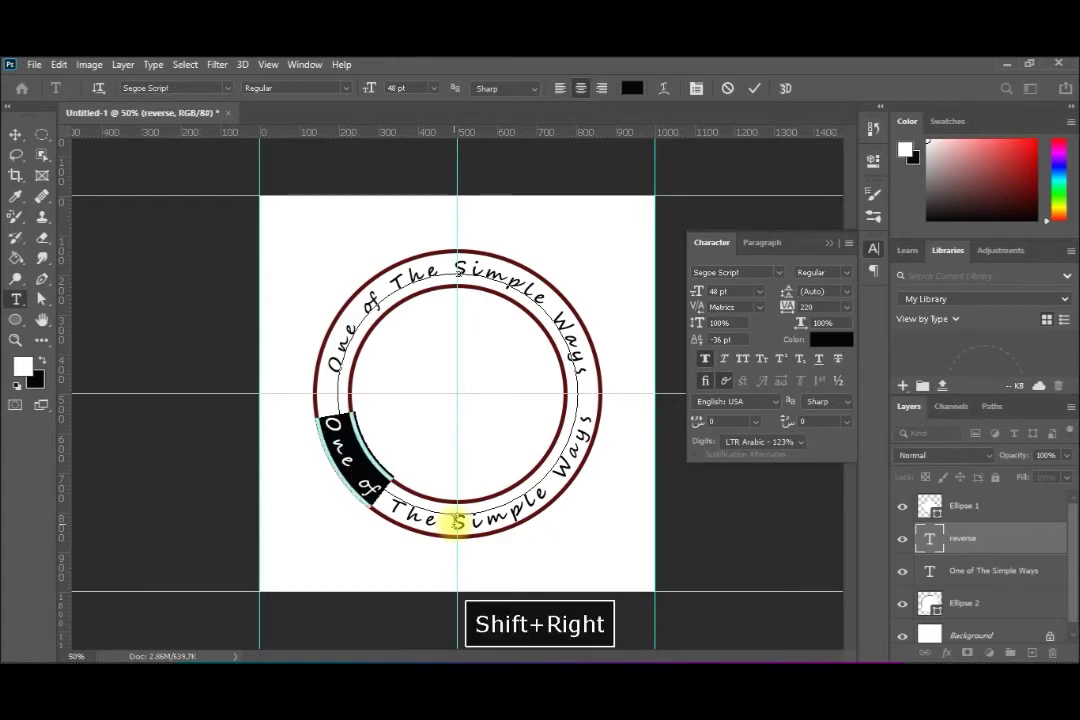
{"action": "key", "text": "shift+Left"}
{"action": "key", "text": "shift+Left"}
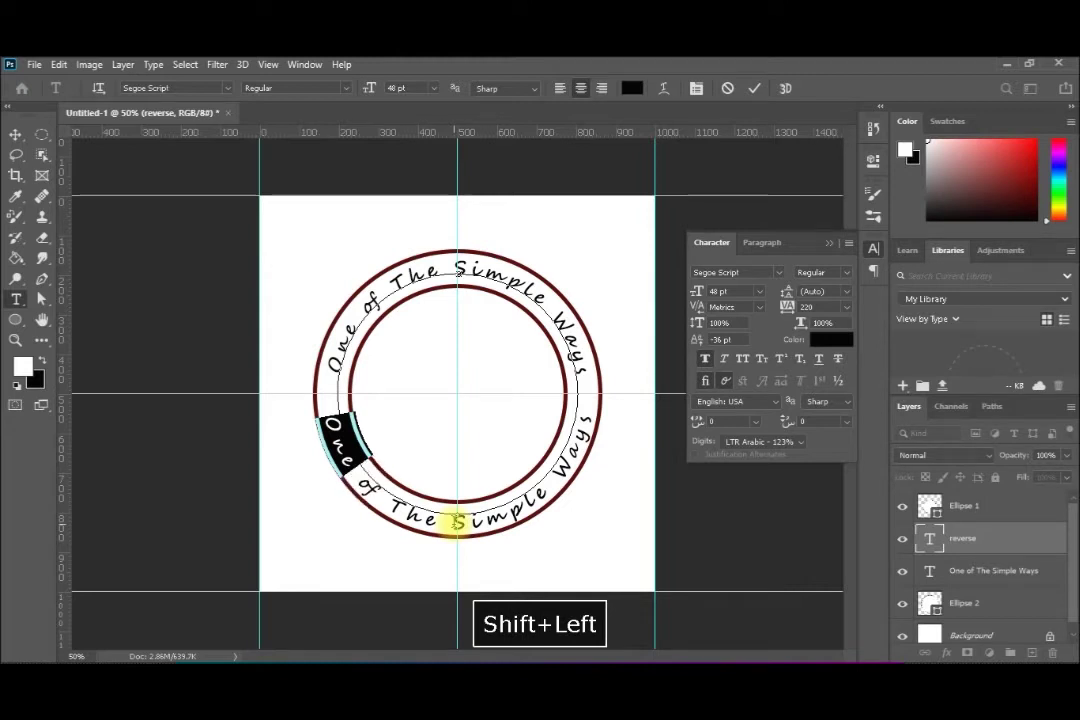
{"action": "left_click", "coordinate": [457, 521]}
{"action": "type", "text": "member"}
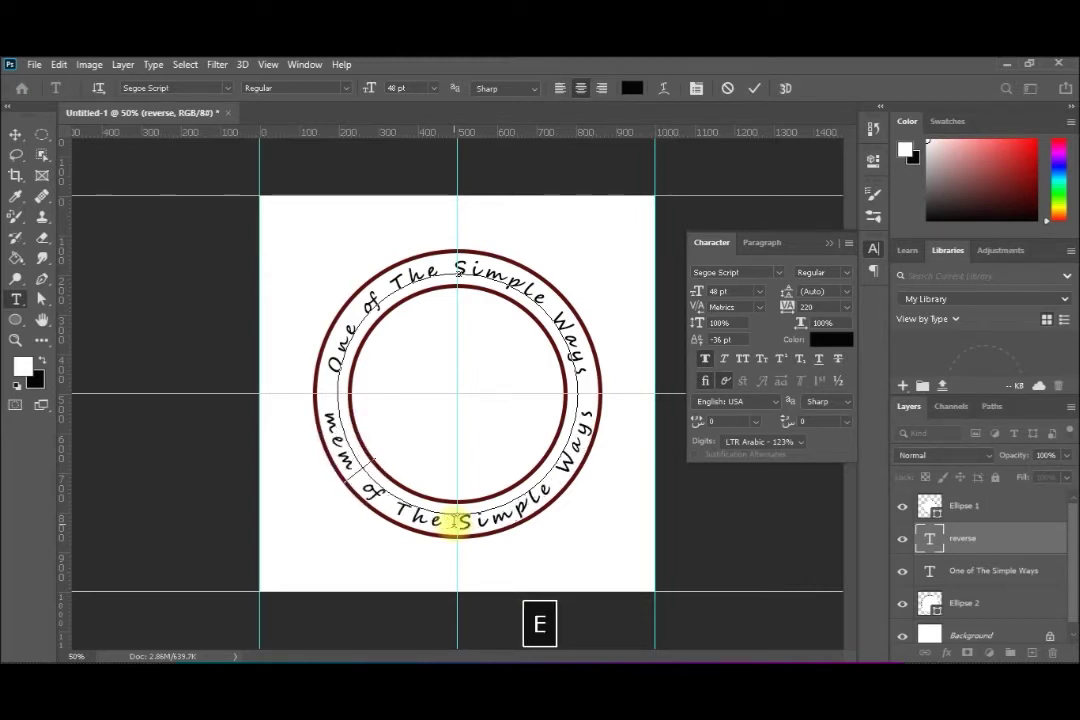
- Delete the word "The" from the lower-arc text so it reads "member of Simple Ways"
{"action": "key", "text": "Right"}
{"action": "key", "text": "Right"}
{"action": "key", "text": "Right"}
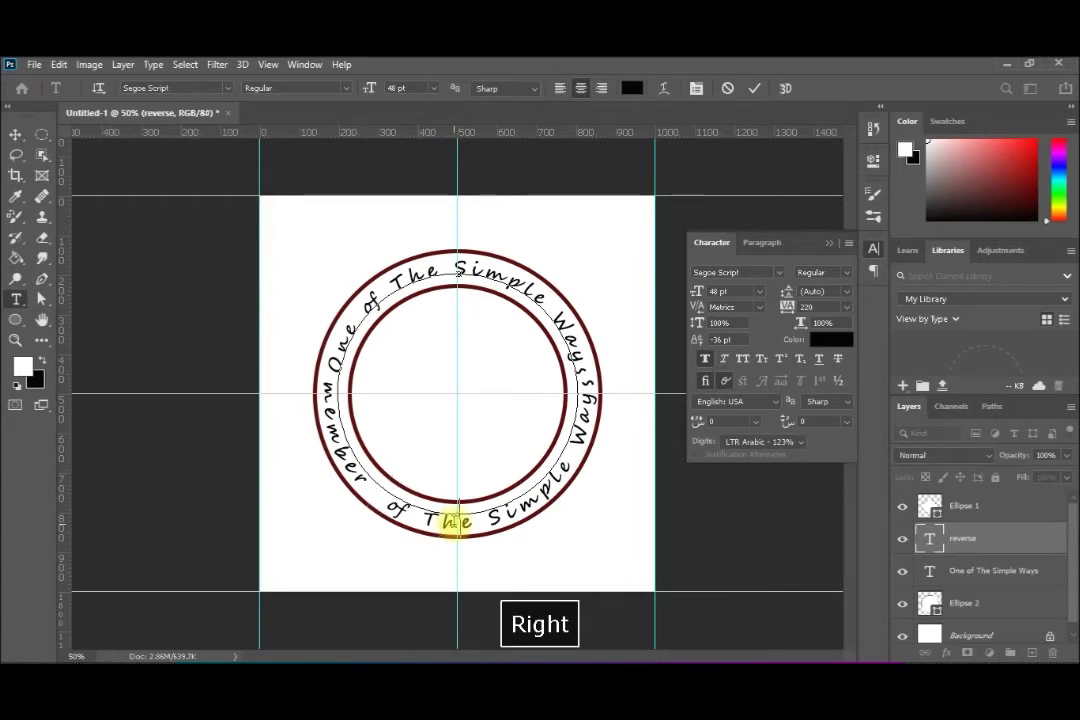
{"action": "key", "text": "Left"}
{"action": "key", "text": "BackSpace"}
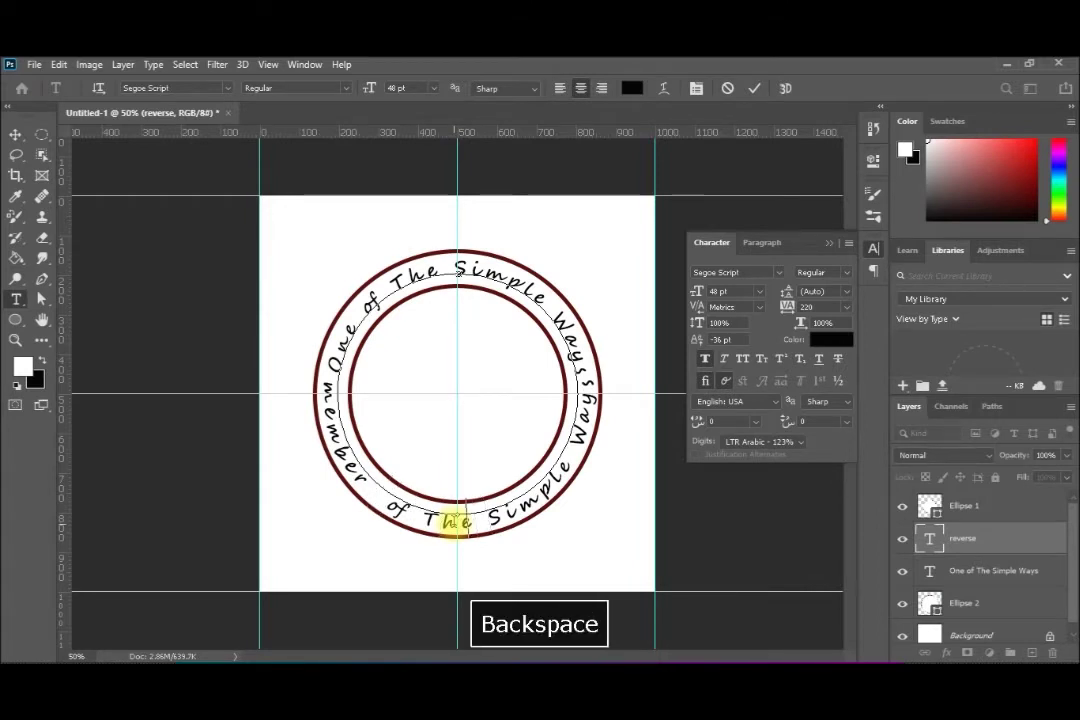
{"action": "key", "text": "BackSpace"}
{"action": "key", "text": "BackSpace"}
{"action": "key", "text": "BackSpace"}
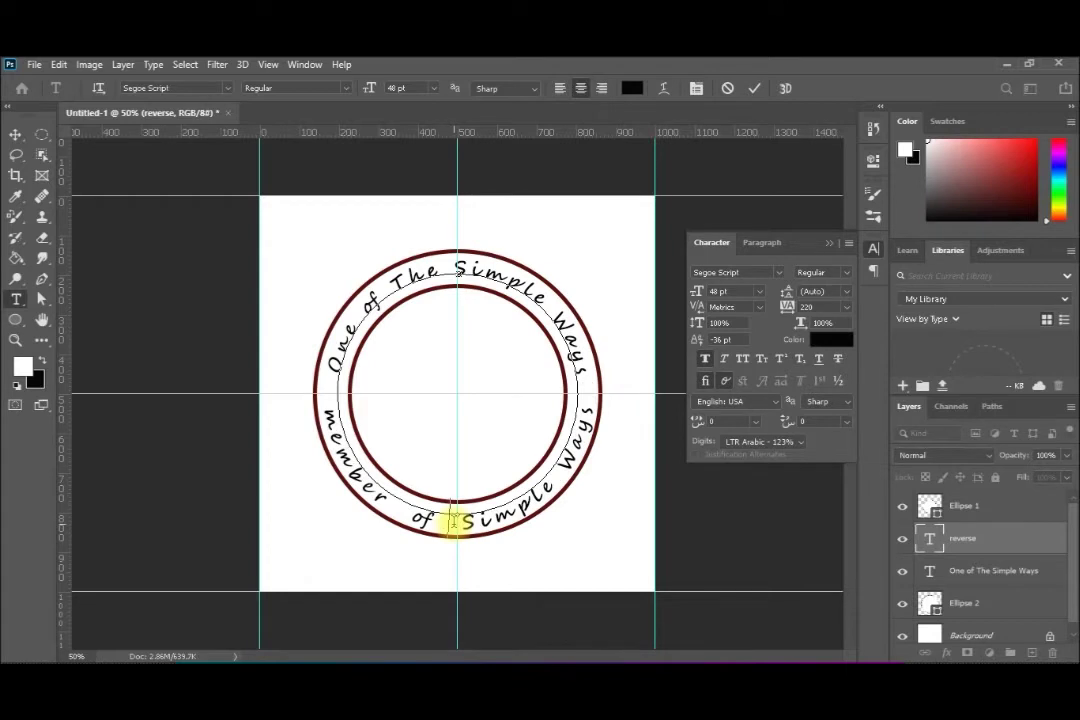
{"action": "key", "text": "BackSpace"}
- Tighten the tracking of the whole lower-arc text to 40, commit the edit and deselect the layer
{"action": "key", "text": "End"}
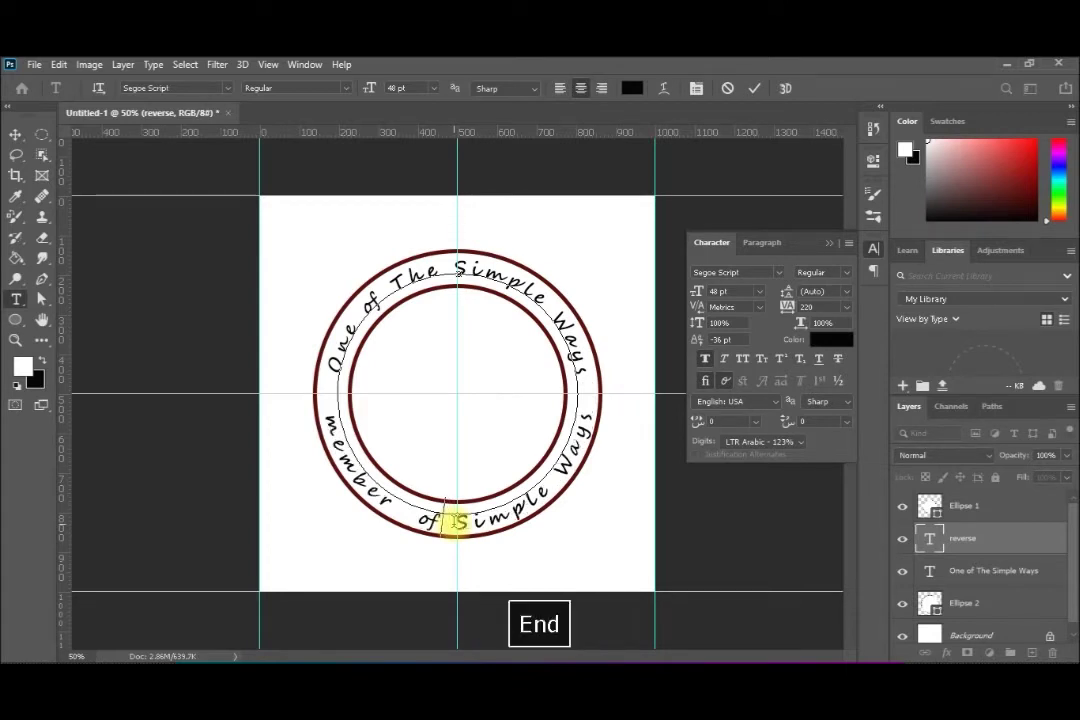
{"action": "key", "text": "shift+Home"}
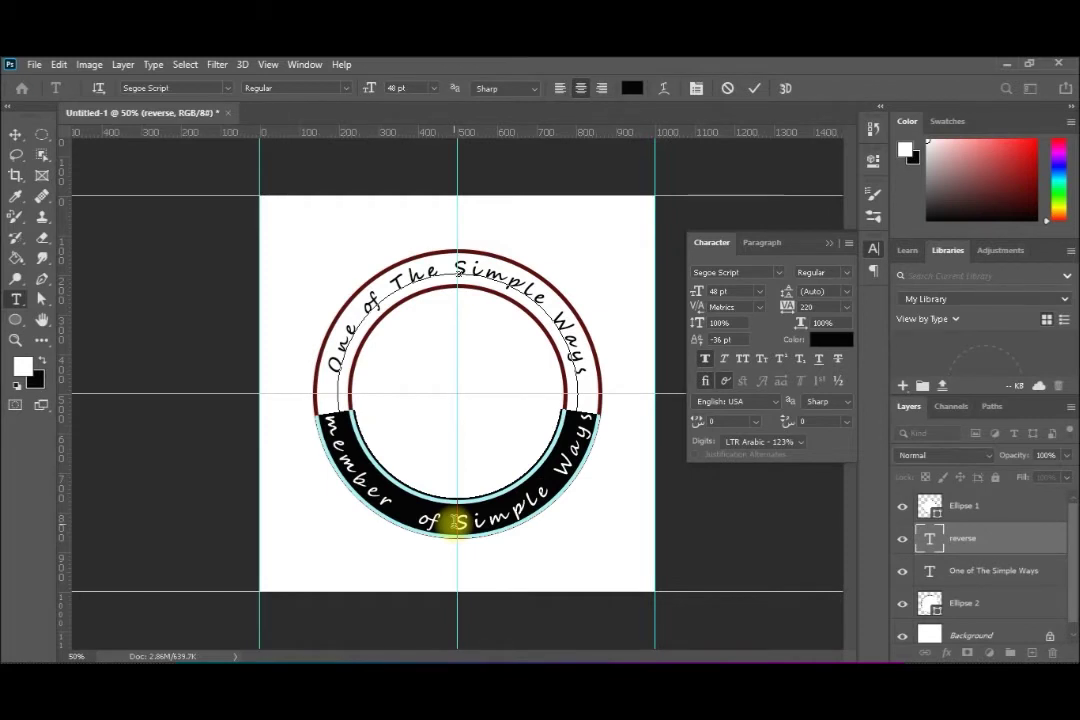
{"action": "key", "text": "alt+shift+Left"}
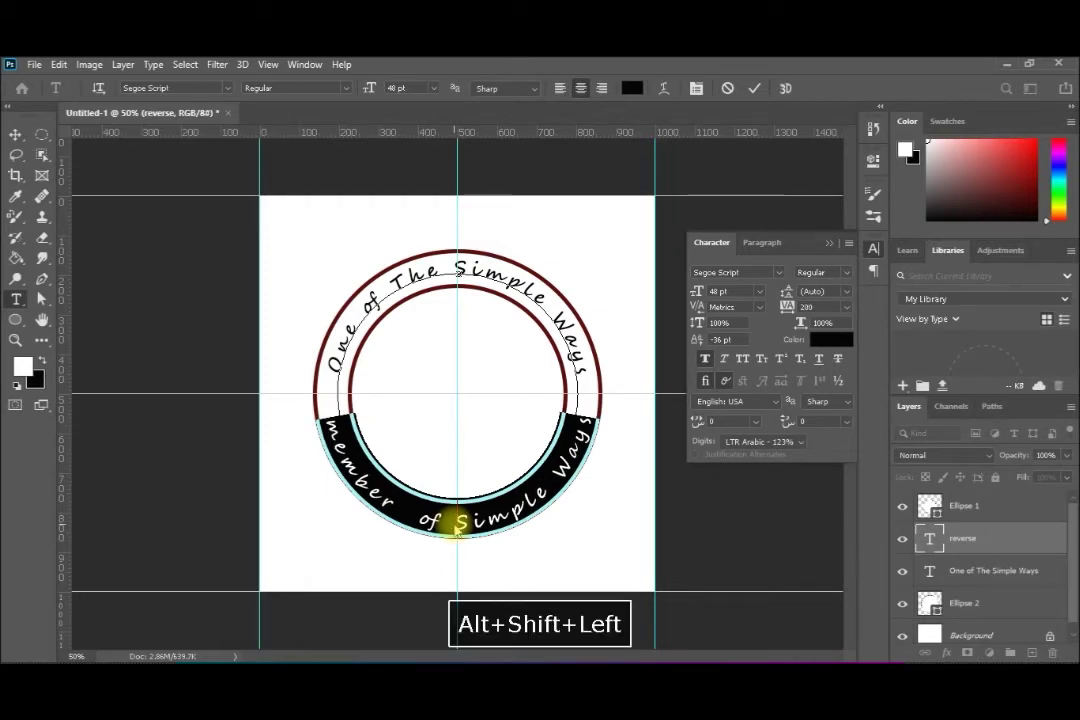
{"action": "key", "text": "alt+shift+Left"}
{"action": "key", "text": "alt+shift+Left"}
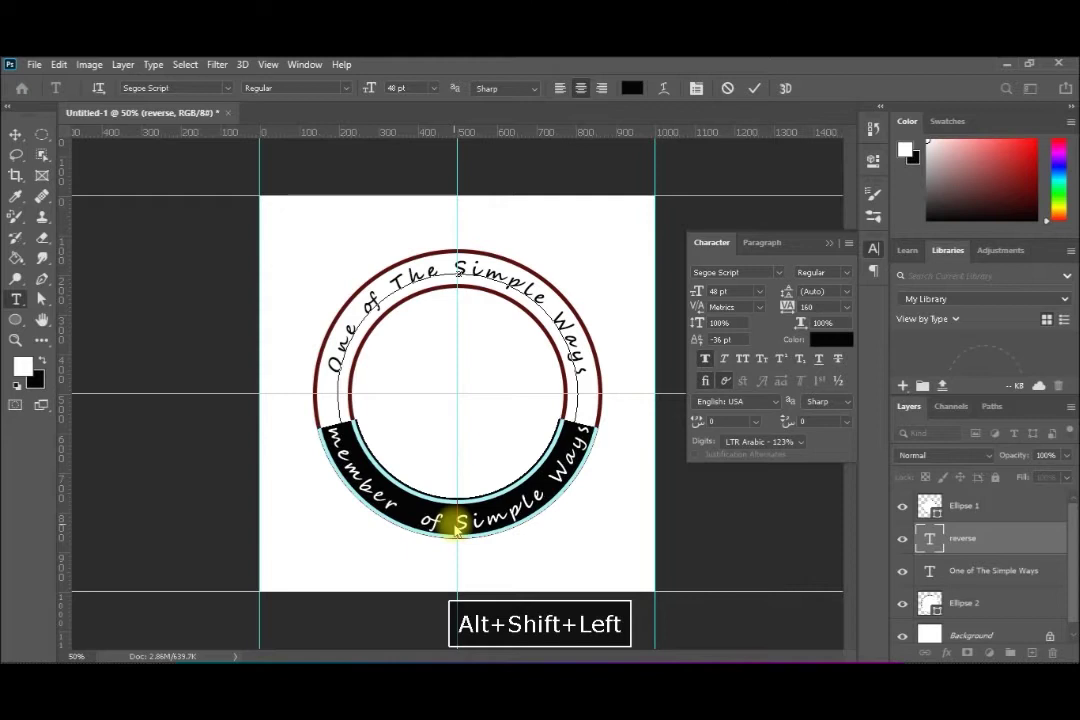
{"action": "key", "text": "alt+shift+Left"}
{"action": "key", "text": "alt+shift+Left"}
{"action": "key", "text": "alt+shift+Left"}
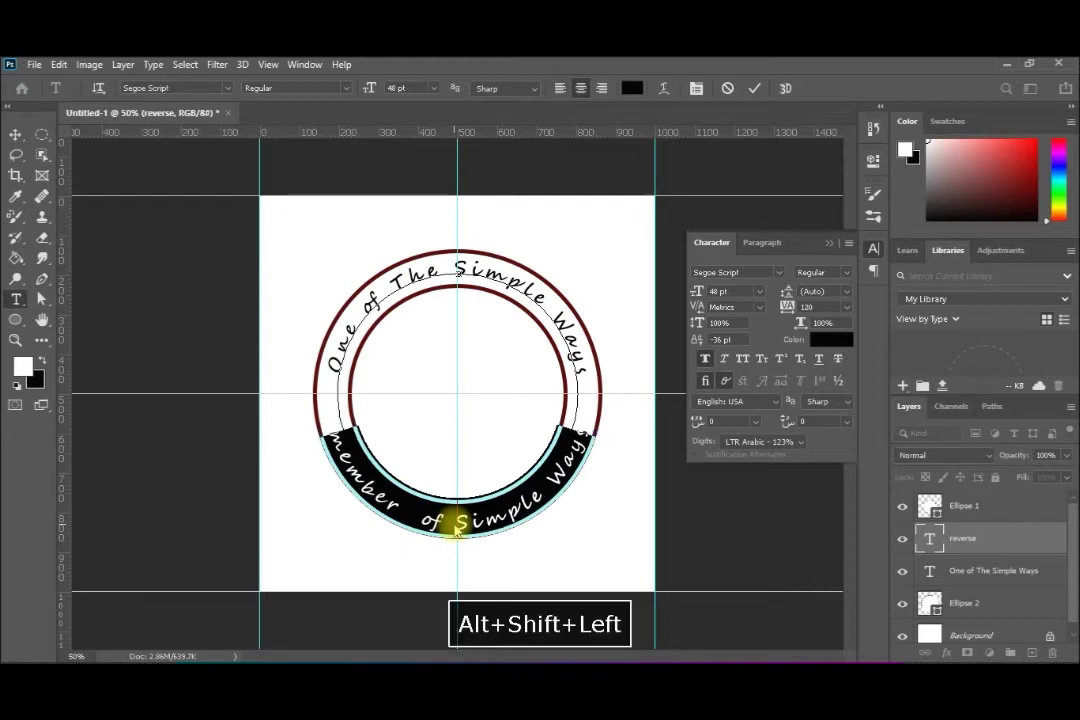
{"action": "key", "text": "alt+shift+Left"}
{"action": "key", "text": "alt+shift+Left"}
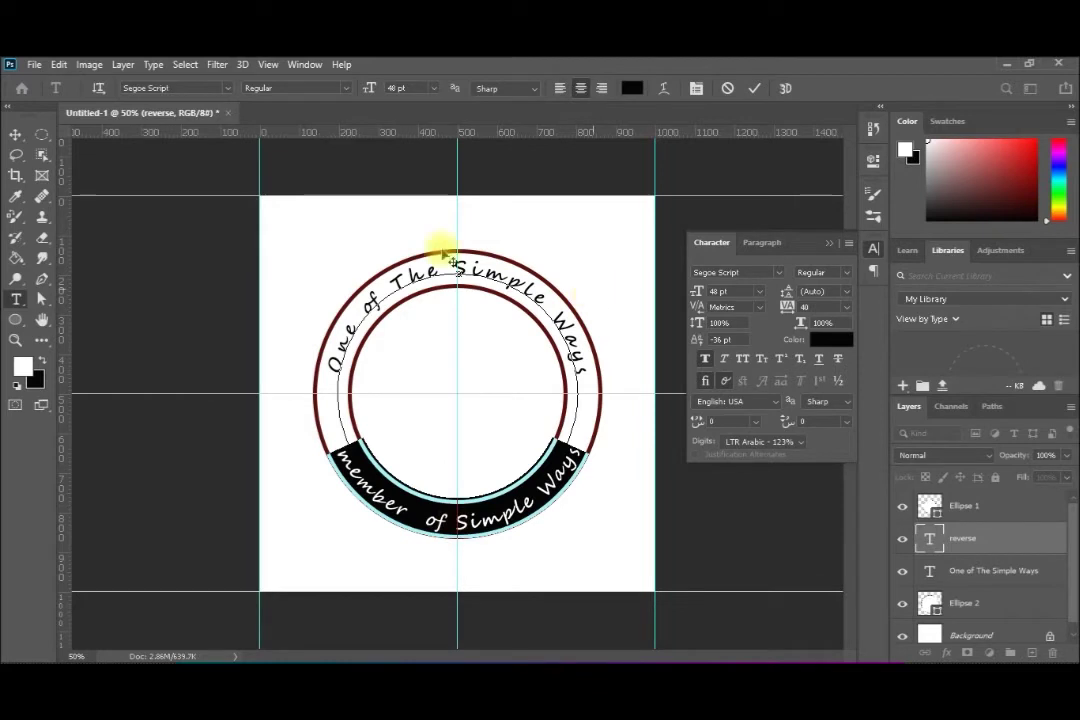
{"action": "left_click", "coordinate": [14, 134]}
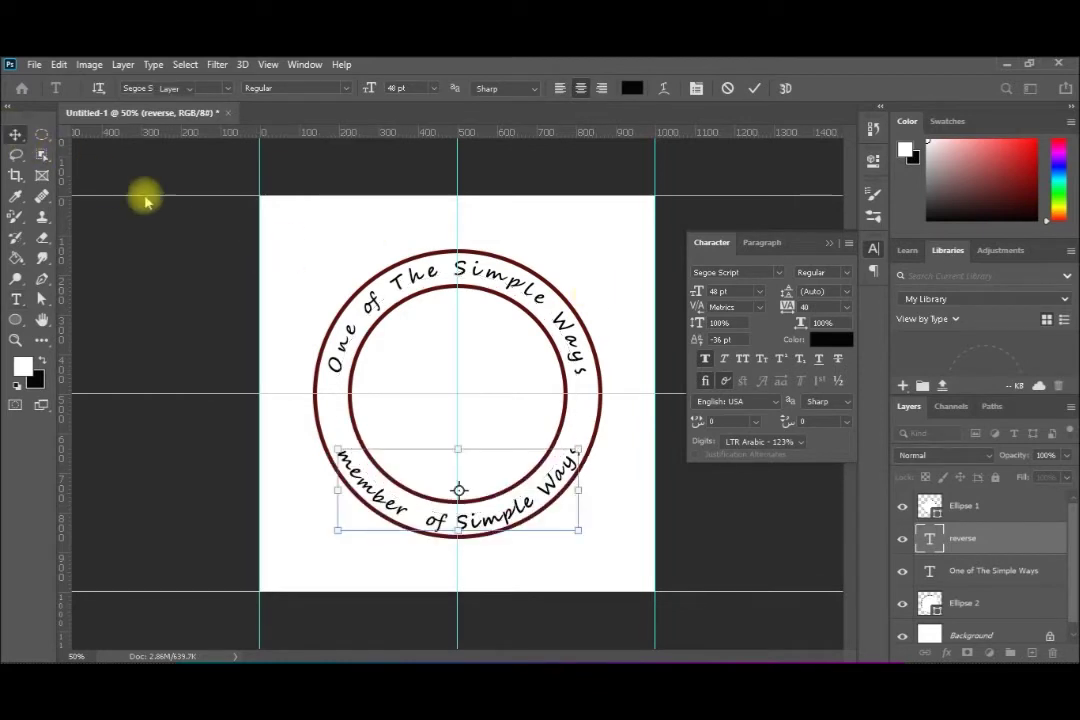
{"action": "left_click", "coordinate": [280, 240]}
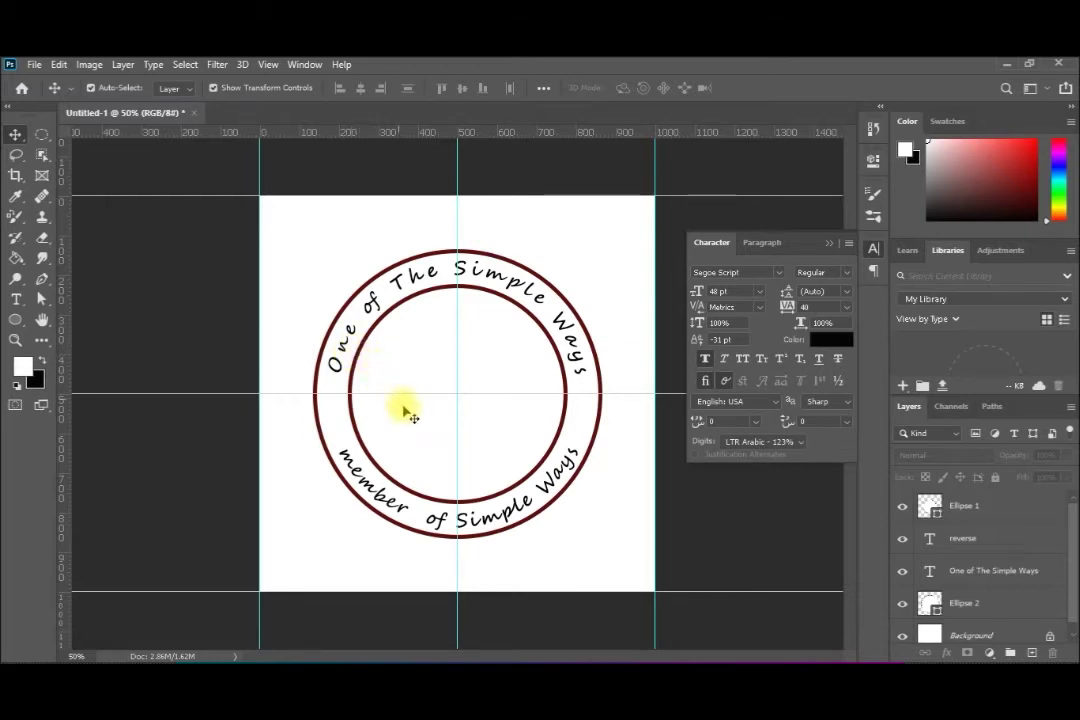
- Set the baseline shift of the whole "reverse" text to 50 pt and move its layer above Ellipse 1
{"action": "left_click", "coordinate": [457, 515]}
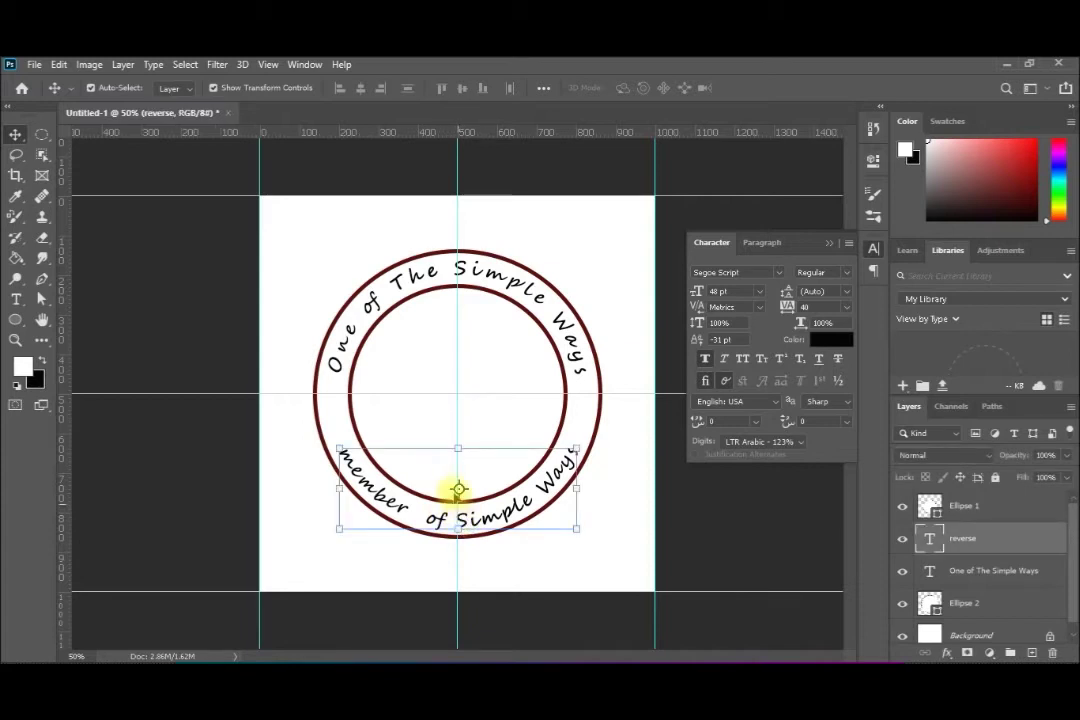
{"action": "left_click", "coordinate": [16, 299]}
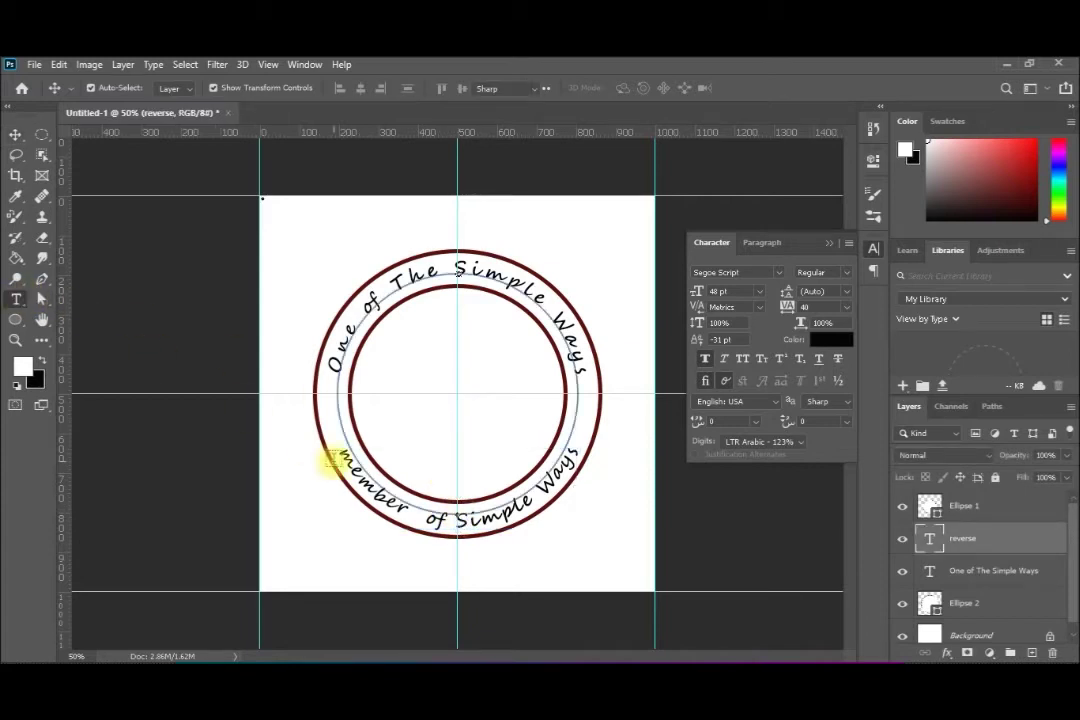
{"action": "left_click", "coordinate": [330, 462]}
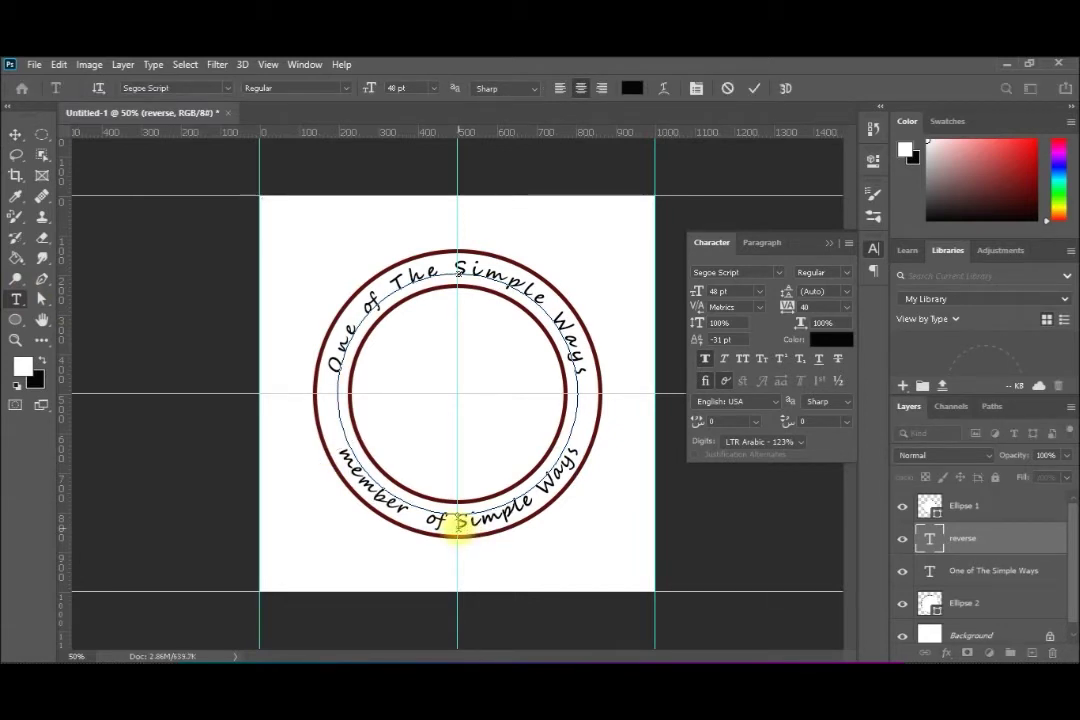
{"action": "key", "text": "shift+End"}
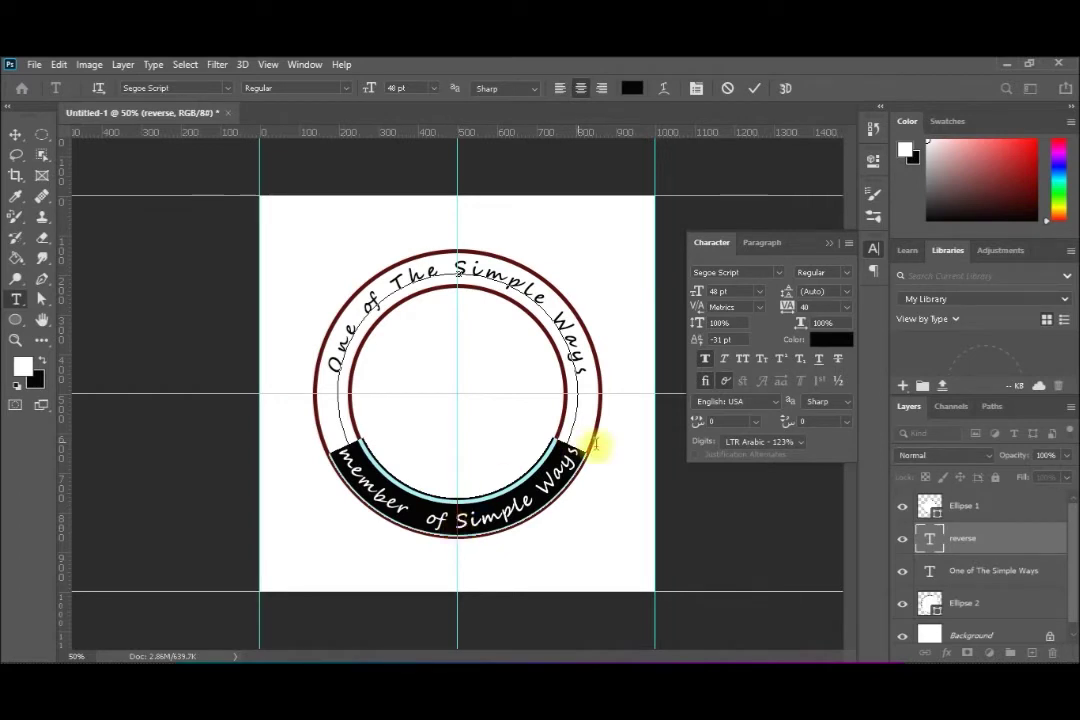
{"action": "left_click", "coordinate": [720, 340]}
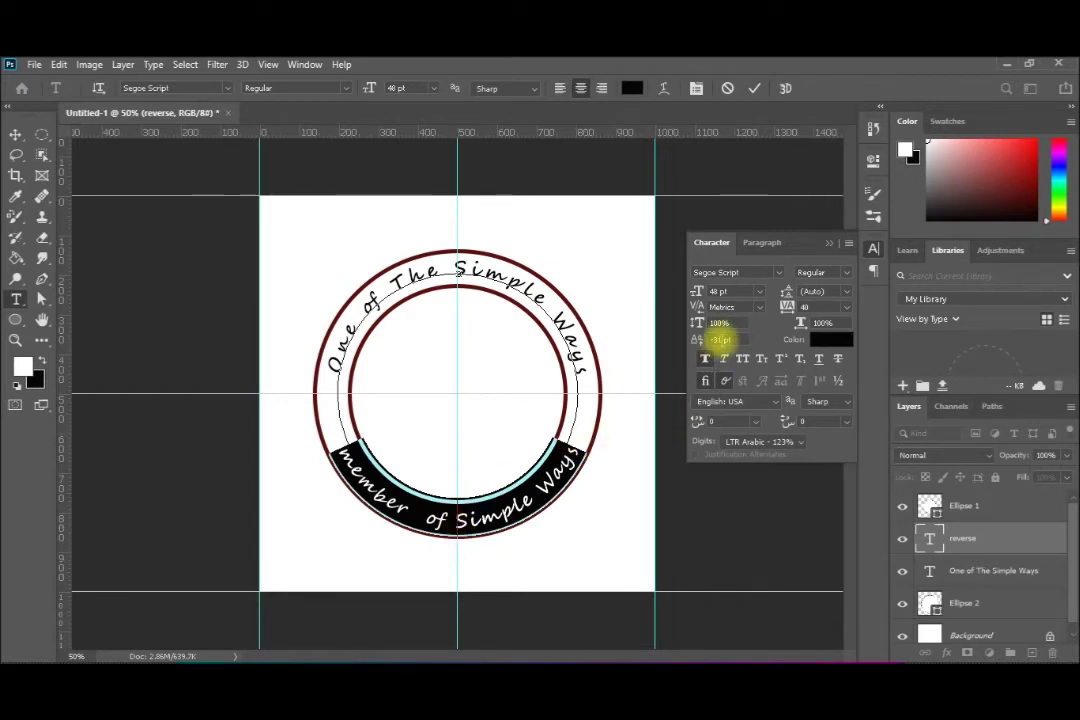
{"action": "left_click", "coordinate": [695, 338]}
{"action": "type", "text": "50"}
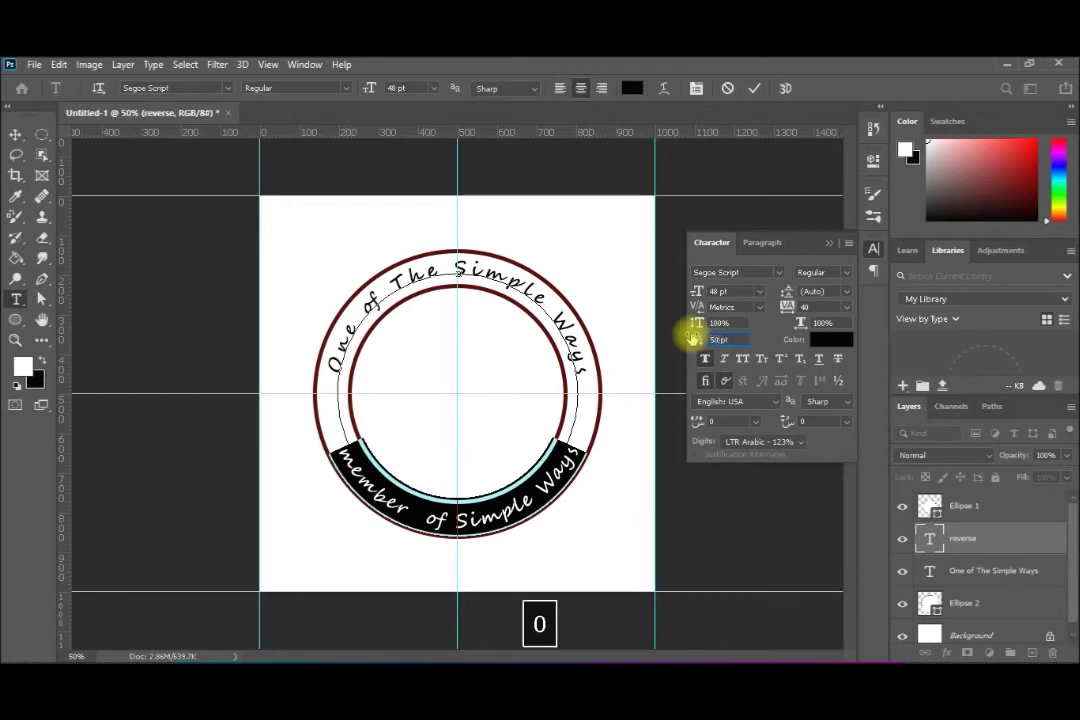
{"action": "key", "text": "Return"}
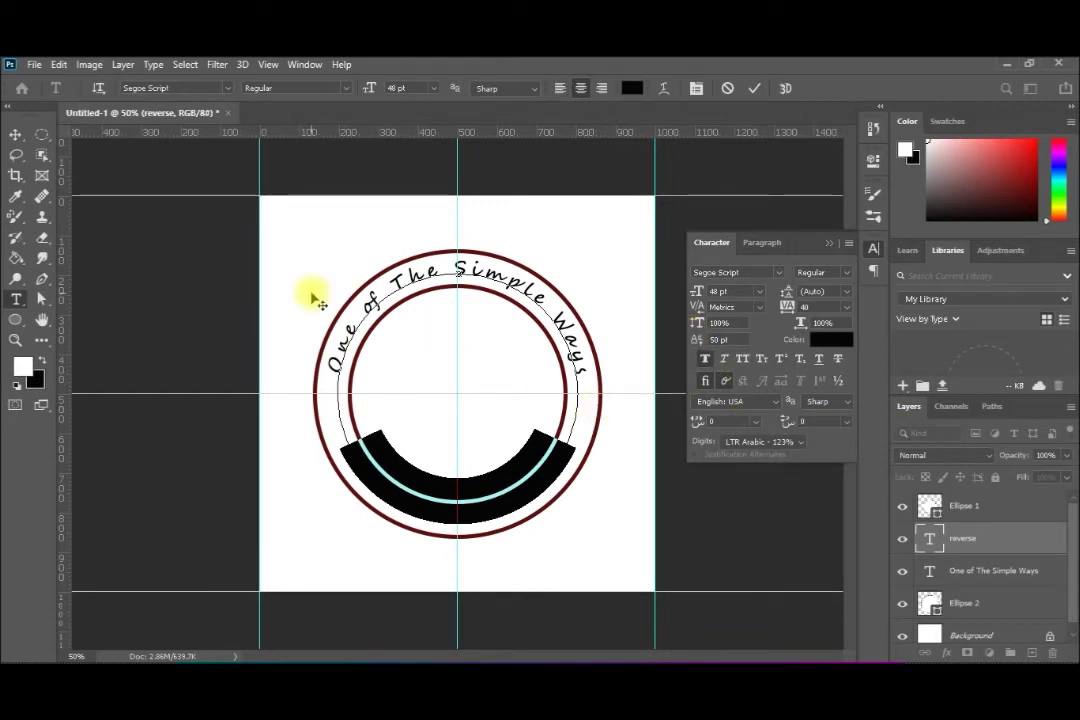
{"action": "left_click", "coordinate": [15, 135]}
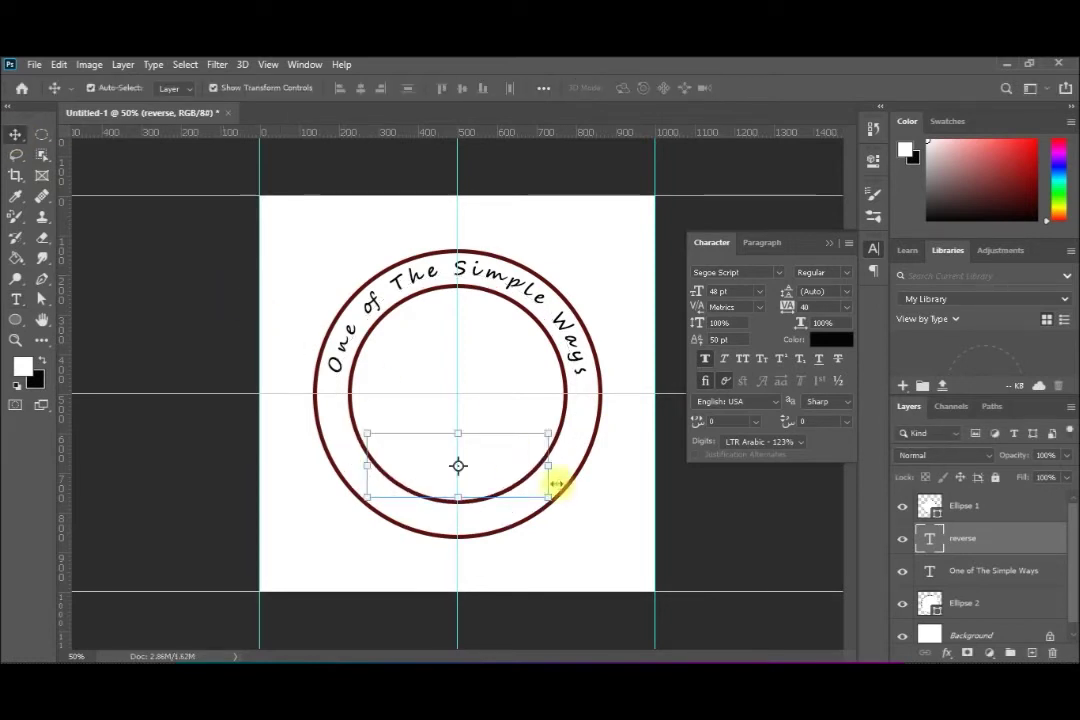
{"action": "left_click_drag", "start_coordinate": [972, 541], "coordinate": [962, 497]}
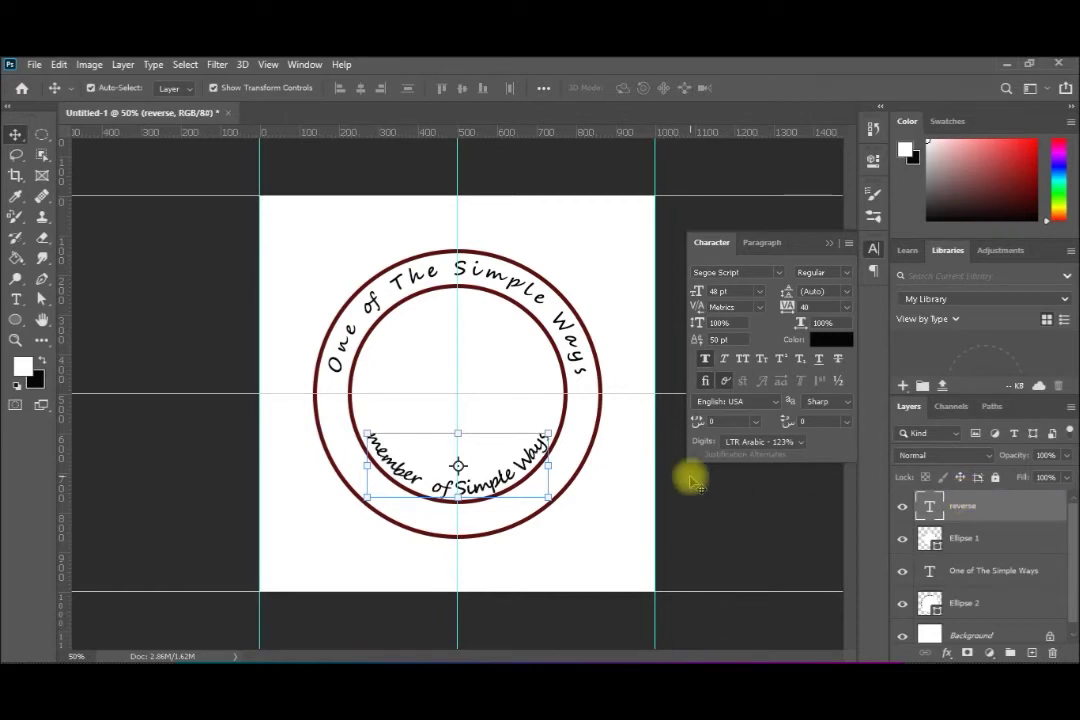
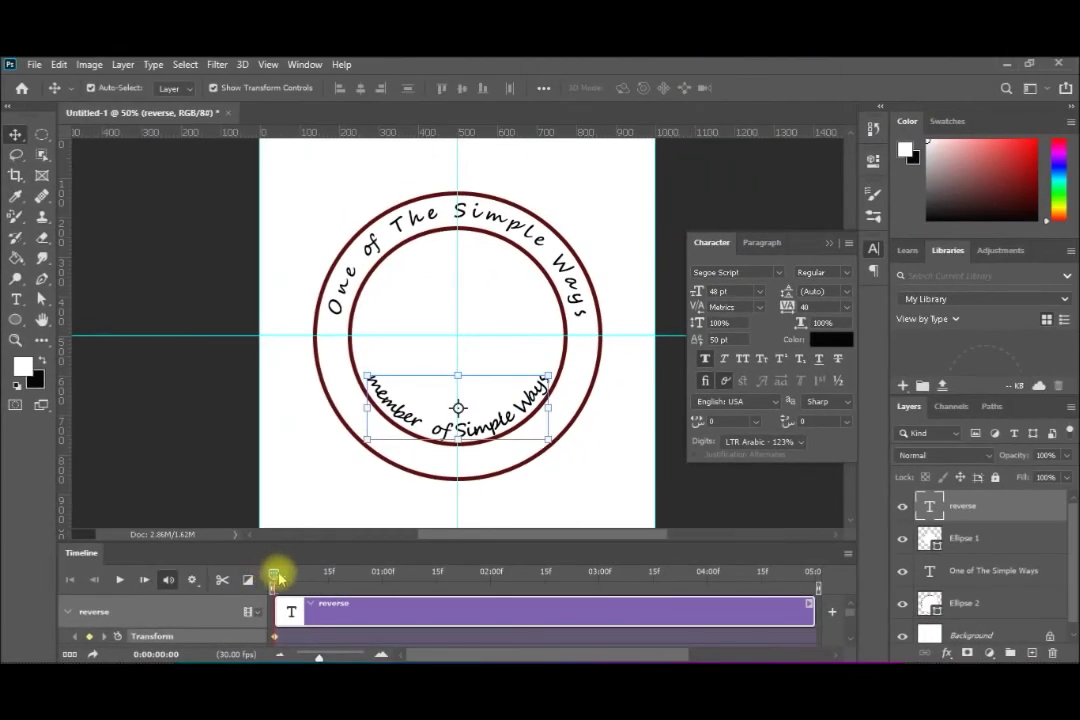
- Rotate the "reverse" text 90° around the circle centre at 0:00:00:16 on the timeline to add a Transform keyframe
{"action": "left_click_drag", "start_coordinate": [280, 578], "coordinate": [330, 573]}
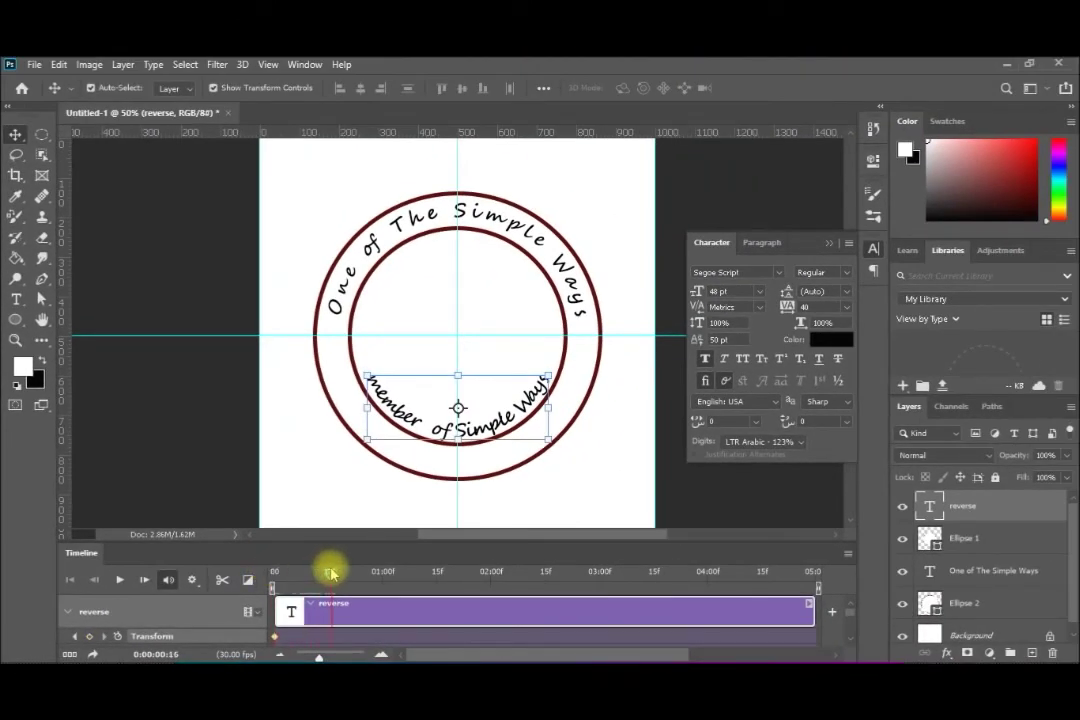
{"action": "key", "text": "ctrl+t"}
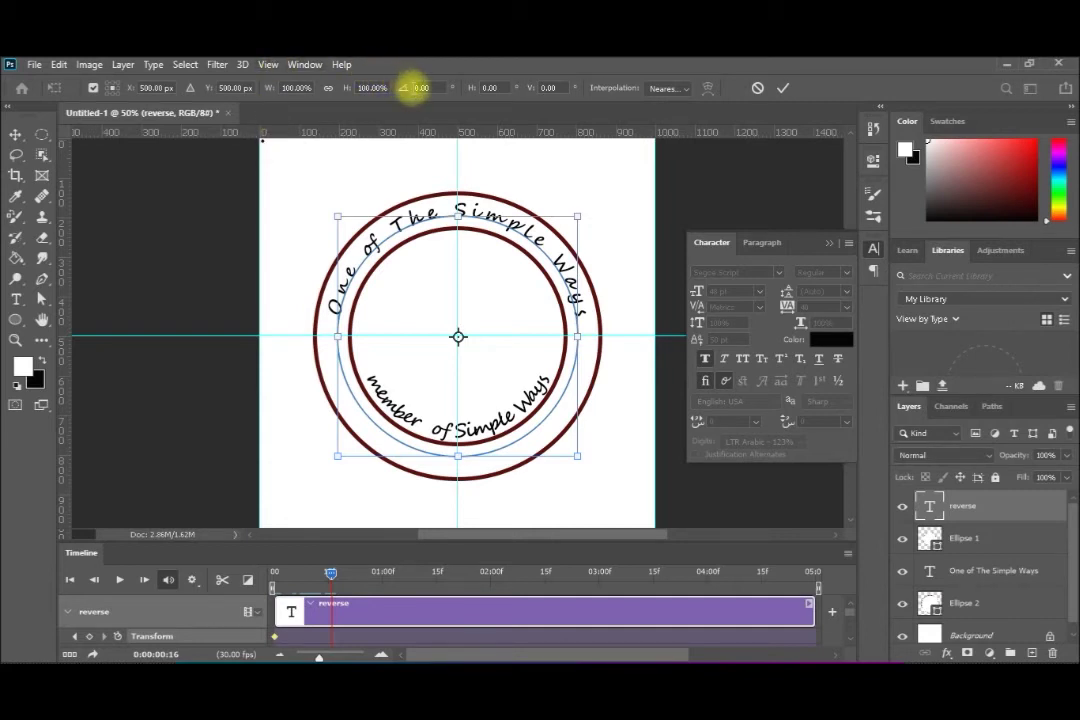
{"action": "type", "text": "90"}
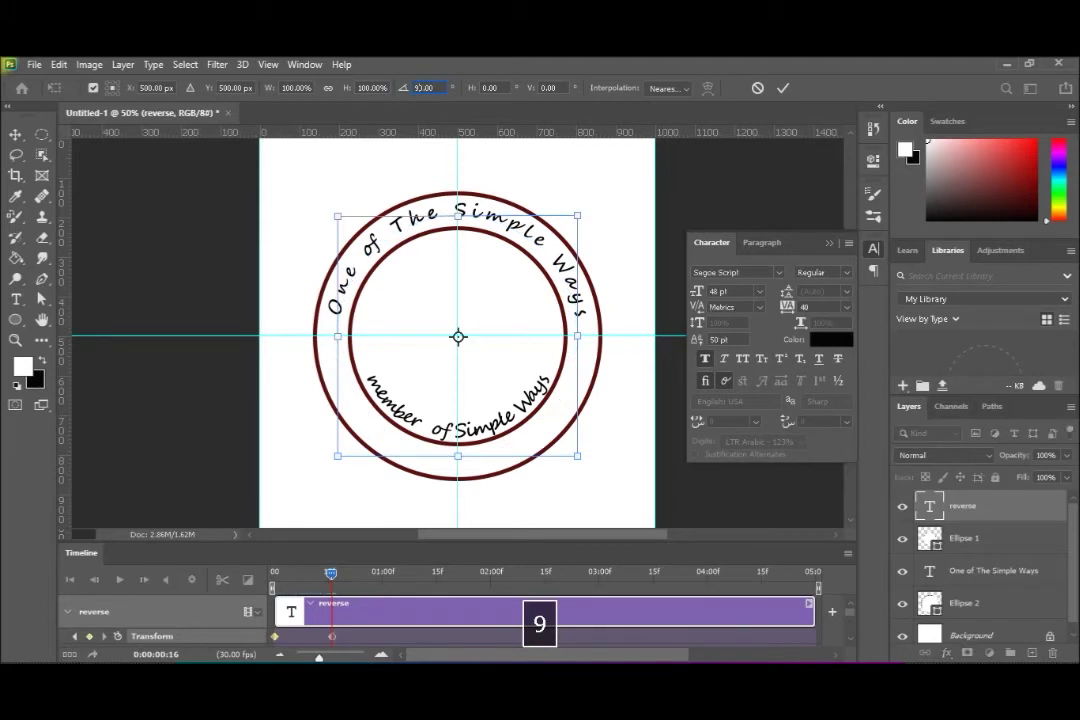
{"action": "key", "text": "Return"}
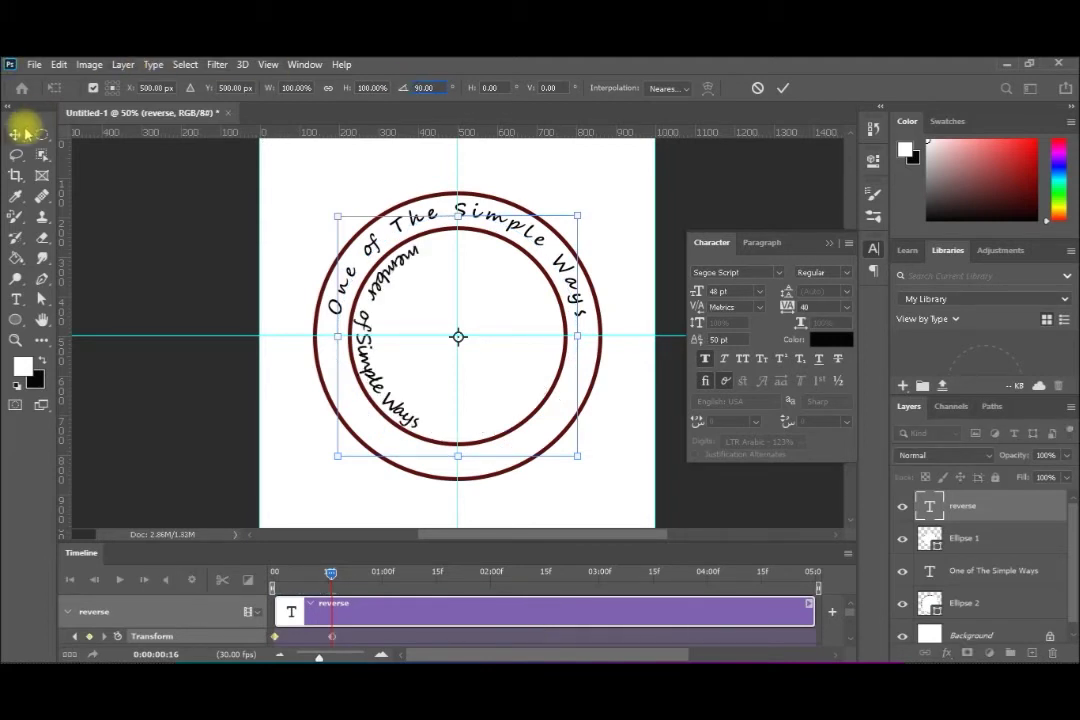
{"action": "left_click", "coordinate": [15, 135]}
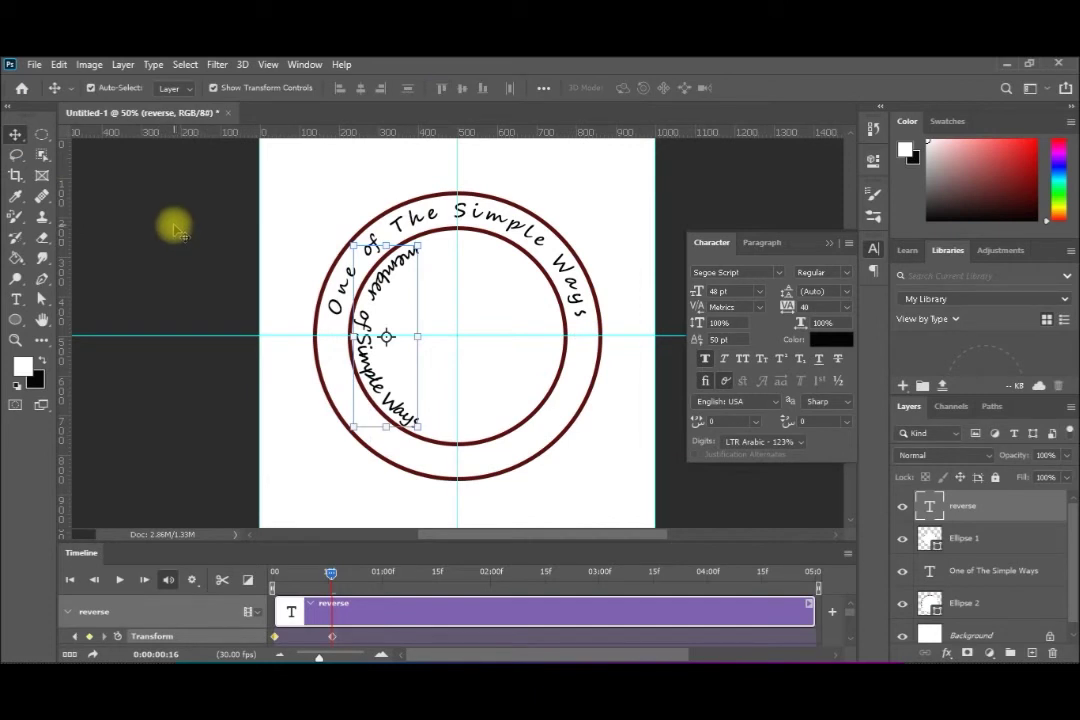
- Rotate the "reverse" text a further 90° at 0:00:01:01 on the timeline to add another Transform keyframe
{"action": "left_click_drag", "start_coordinate": [330, 573], "coordinate": [381, 573]}
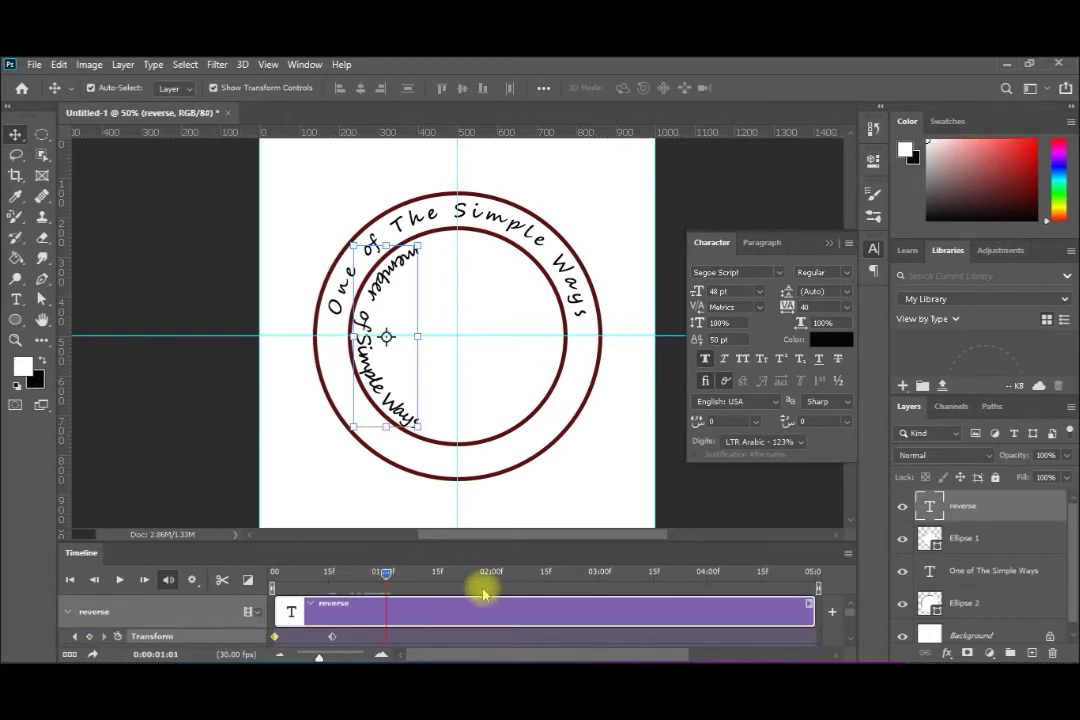
{"action": "key", "text": "ctrl+t"}
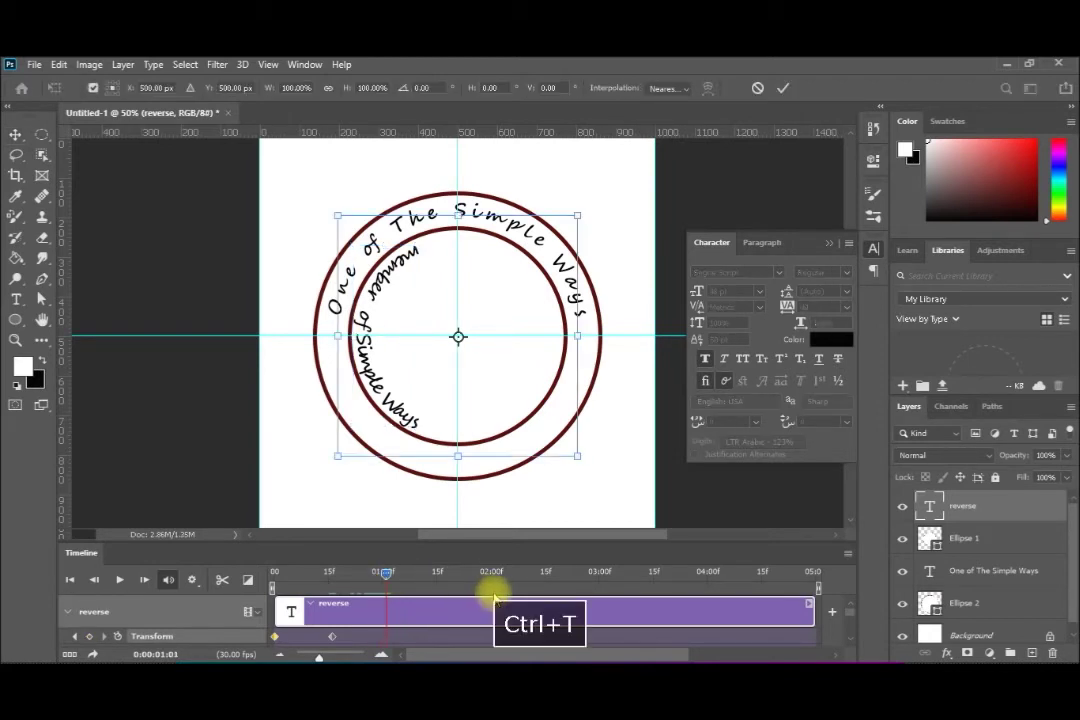
{"action": "left_click", "coordinate": [416, 86]}
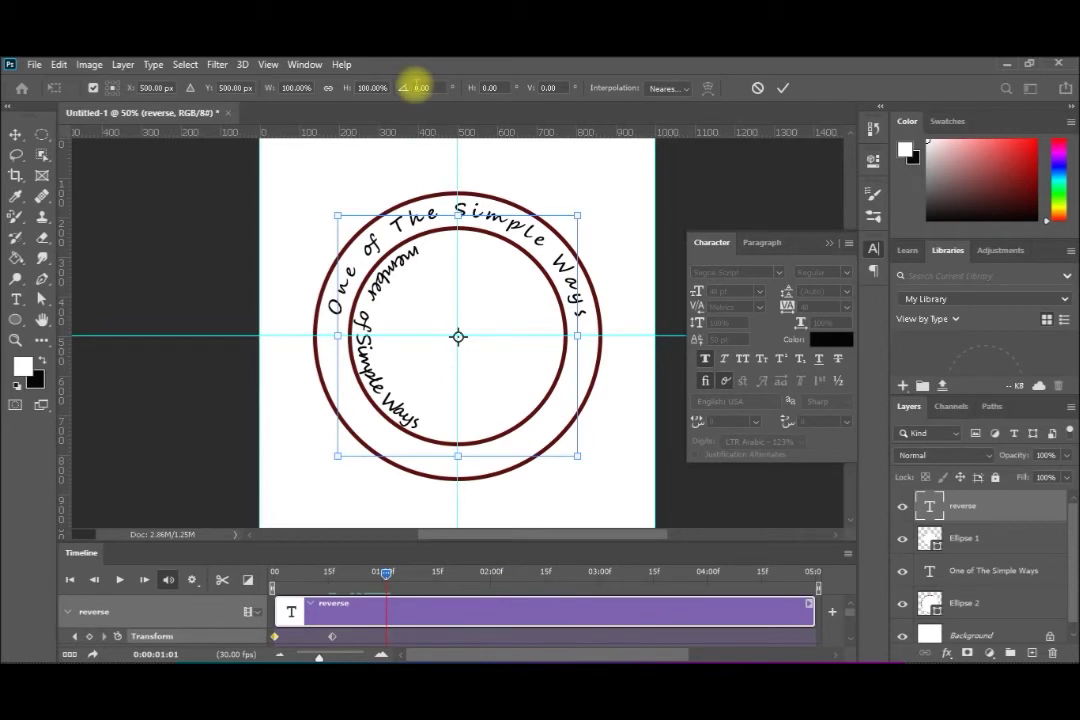
{"action": "type", "text": "90"}
{"action": "key", "text": "Return"}
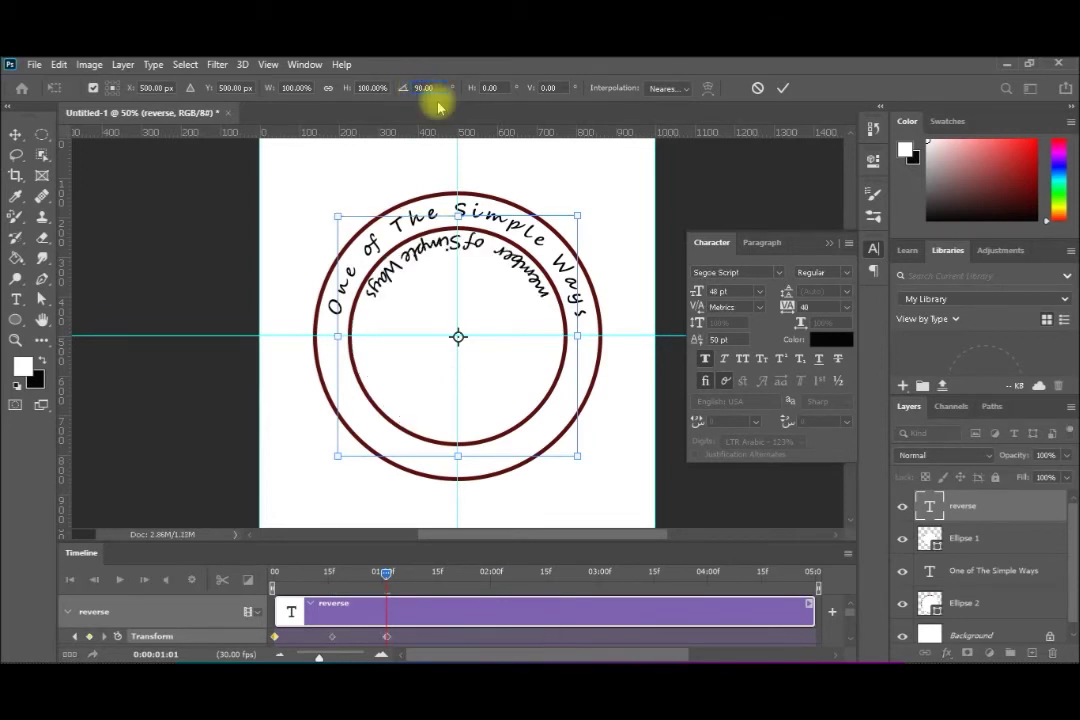
- Rotate the "reverse" text a further 90° around the circle centre at 0:00:01:16 to add a Transform keyframe
{"action": "left_click", "coordinate": [18, 134]}
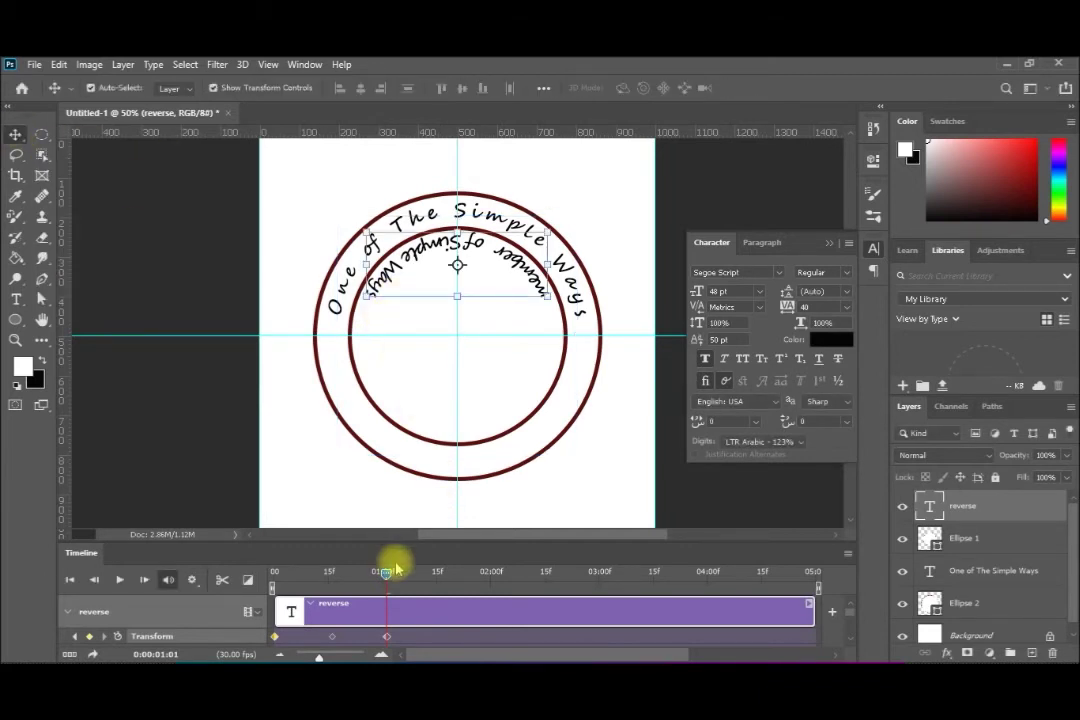
{"action": "left_click_drag", "start_coordinate": [387, 576], "coordinate": [440, 582]}
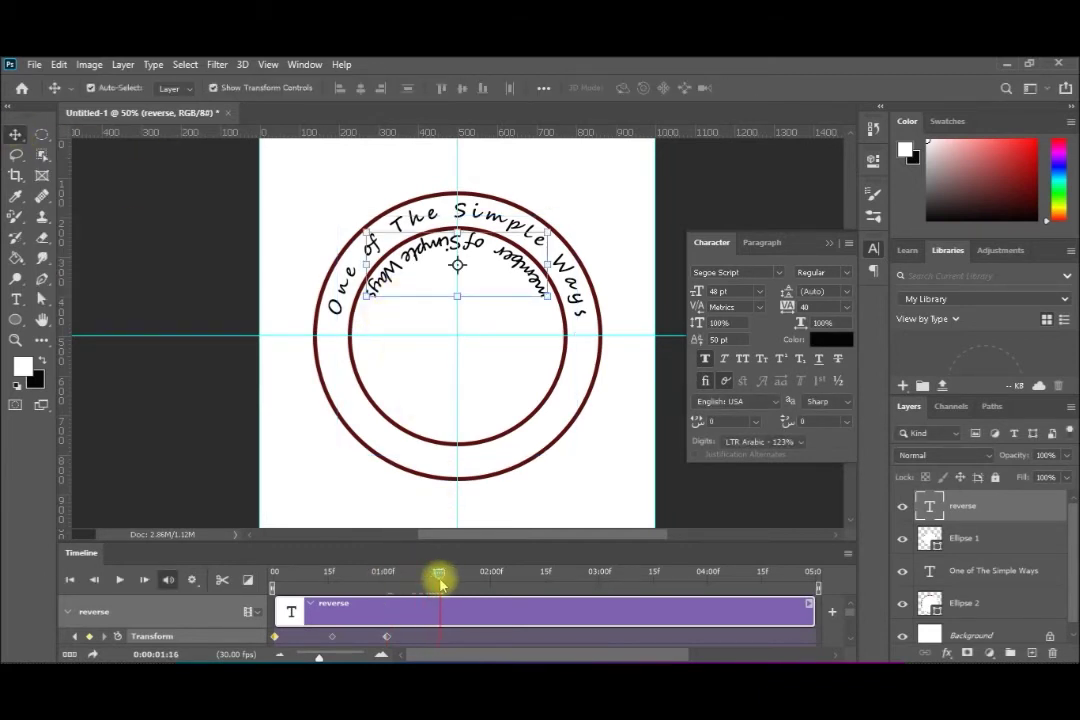
{"action": "key", "text": "ctrl"}
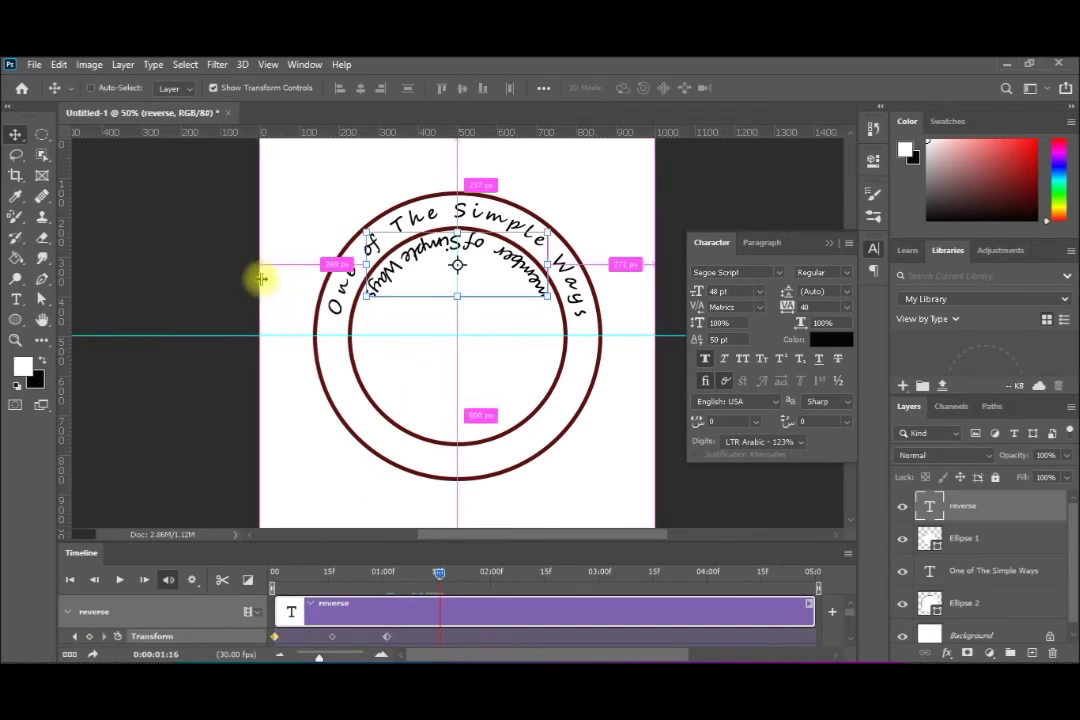
{"action": "key", "text": "ctrl+t"}
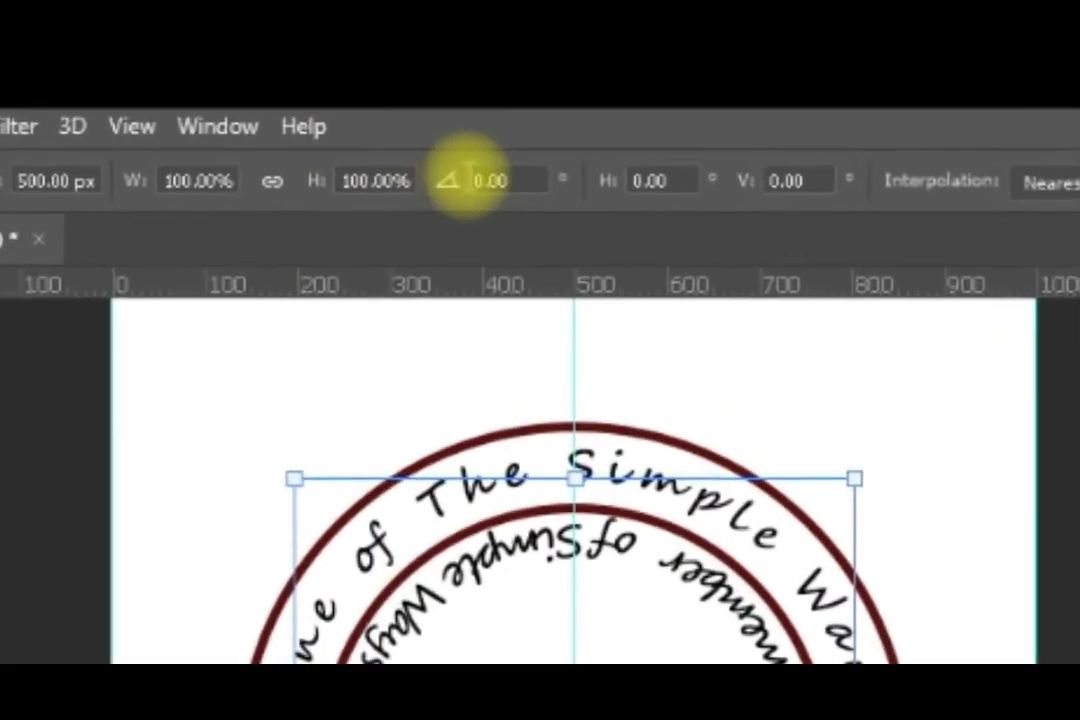
{"action": "left_click", "coordinate": [472, 180]}
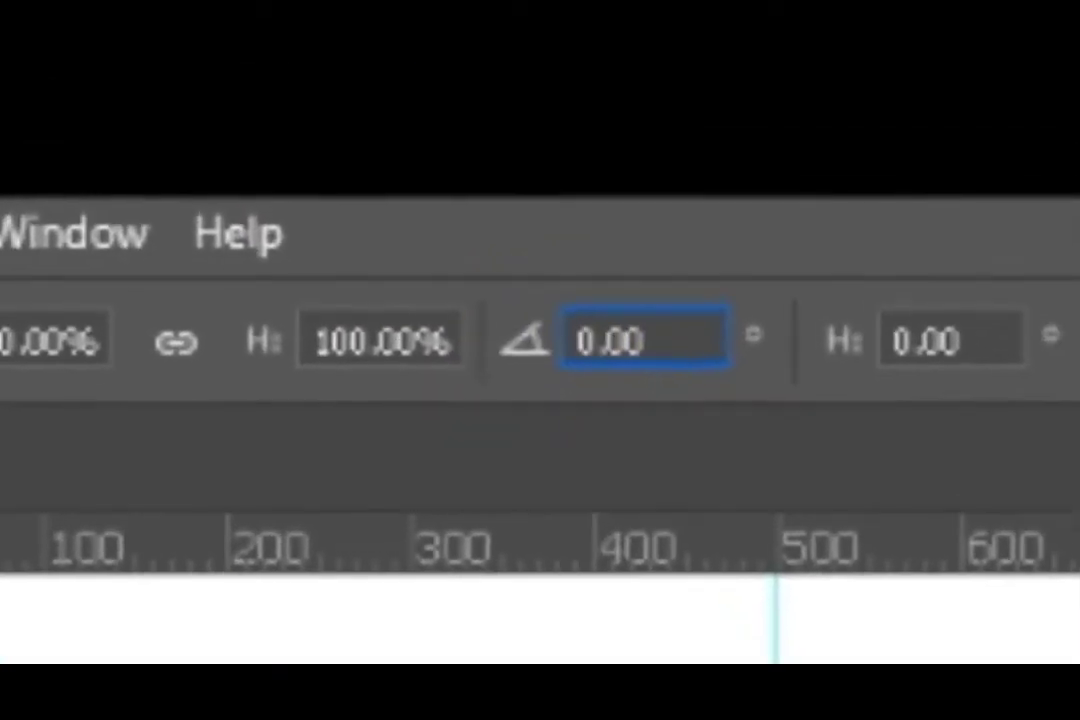
{"action": "type", "text": "90.00"}
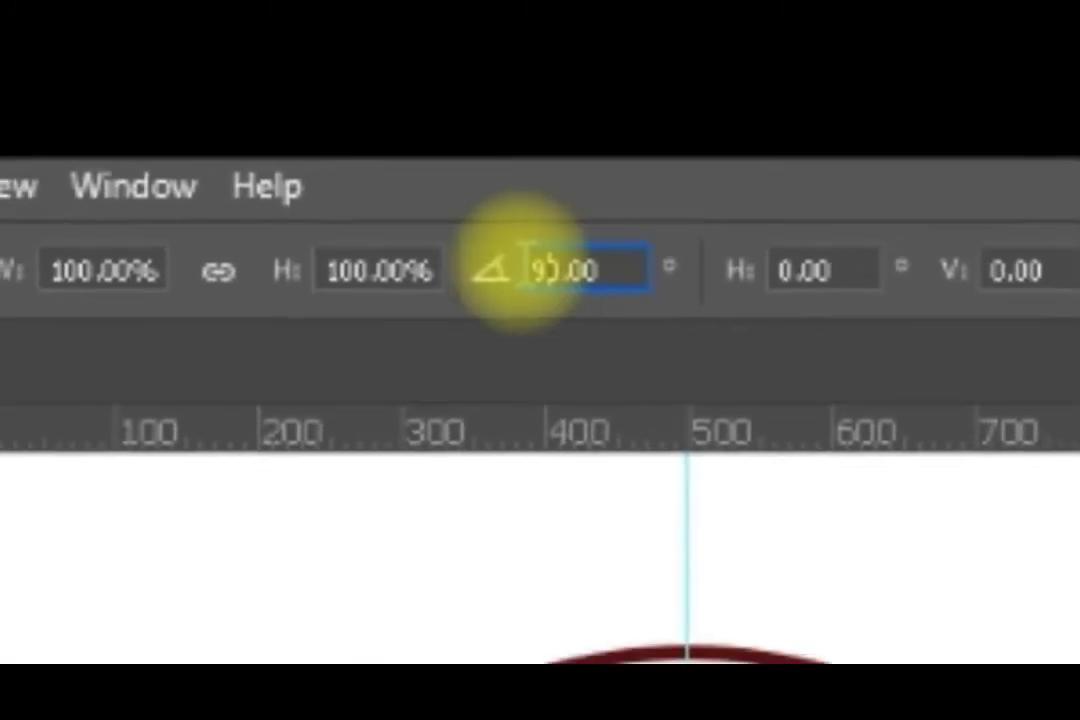
{"action": "key", "text": "Return"}
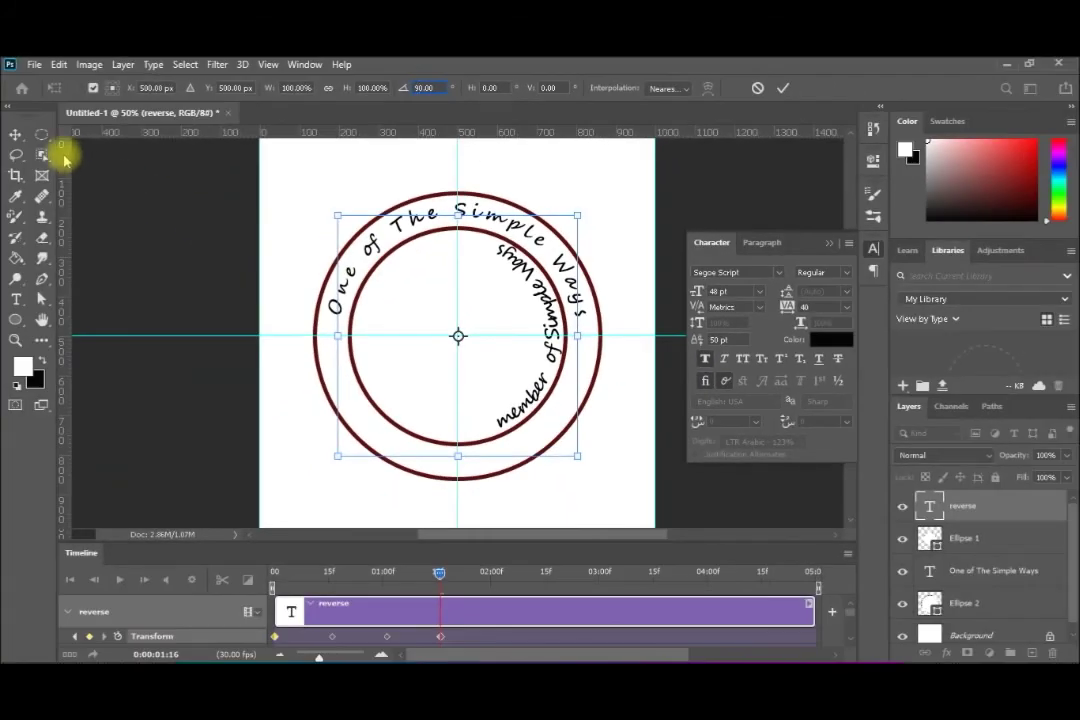
{"action": "key", "text": "Return"}
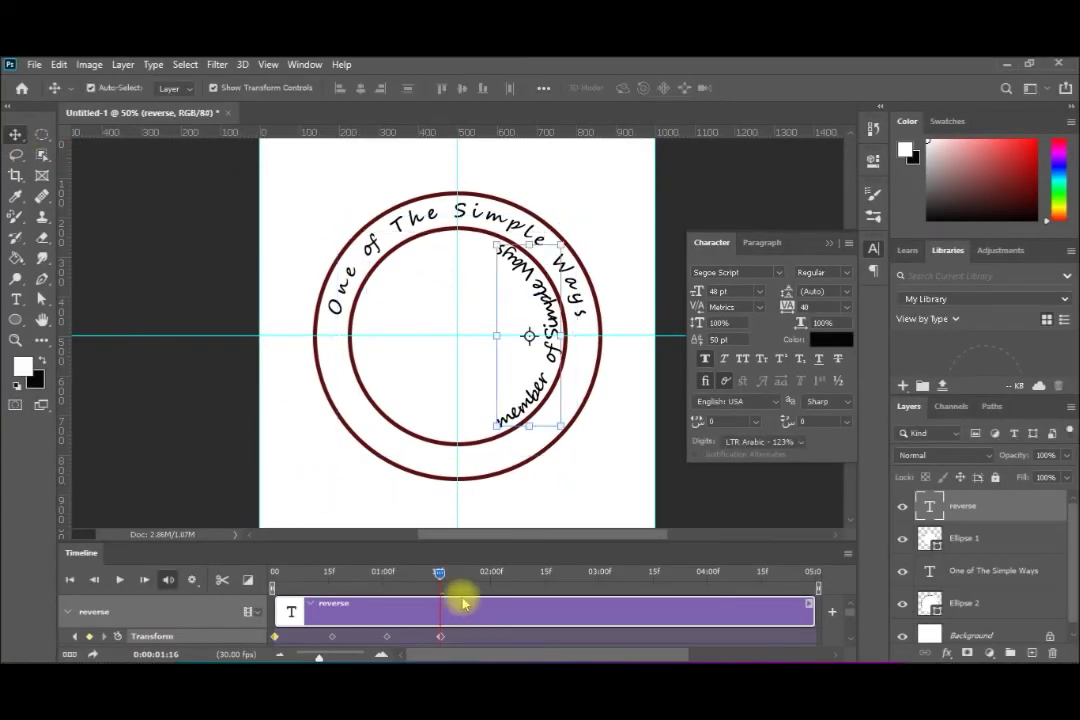
- Rotate the "reverse" text another 90° around the circle centre at 0:00:02:00 to add the closing Transform keyframe
{"action": "left_click_drag", "start_coordinate": [440, 576], "coordinate": [494, 573]}
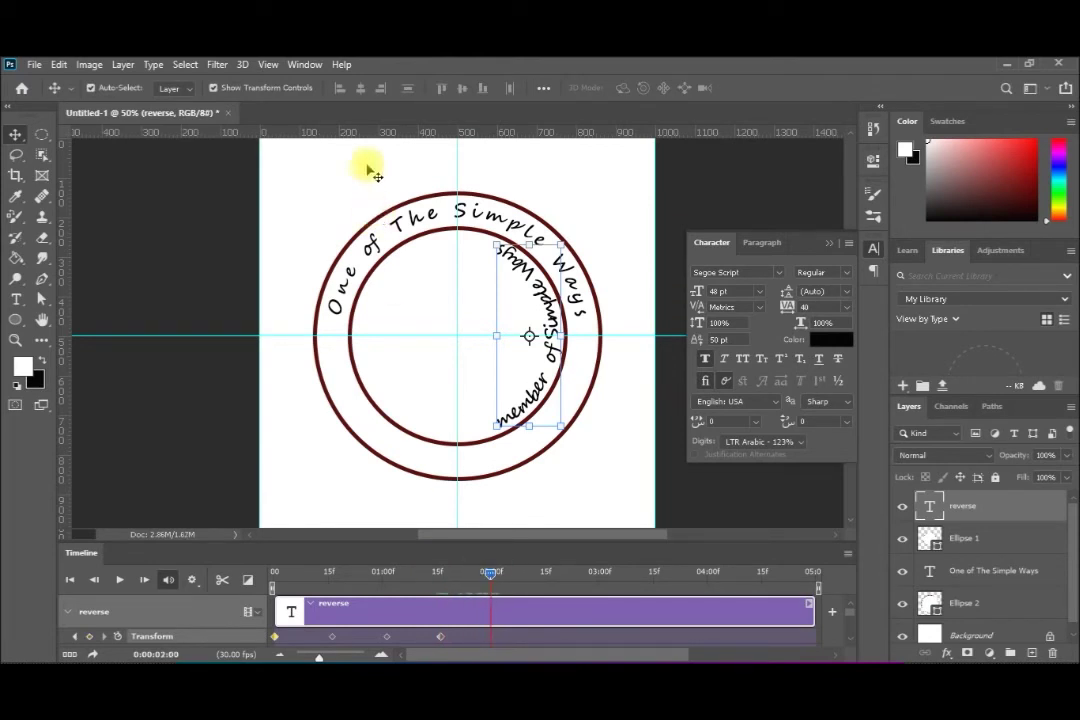
{"action": "key", "text": "ctrl+t"}
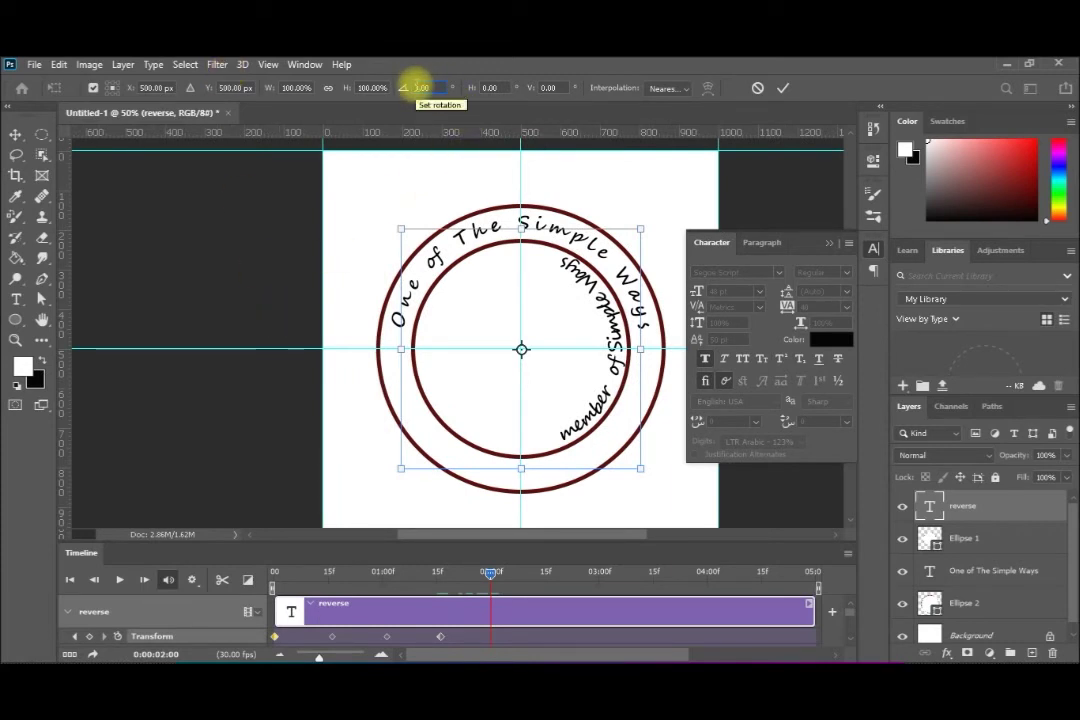
{"action": "type", "text": "90"}
{"action": "key", "text": "Return"}
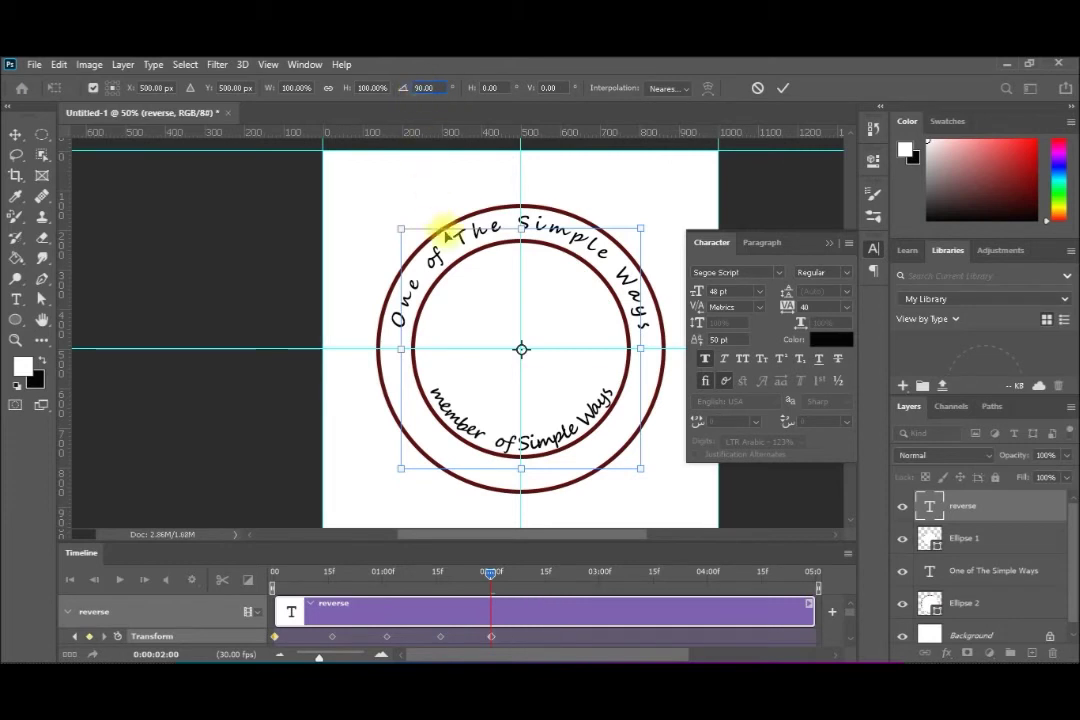
{"action": "left_click", "coordinate": [16, 135]}
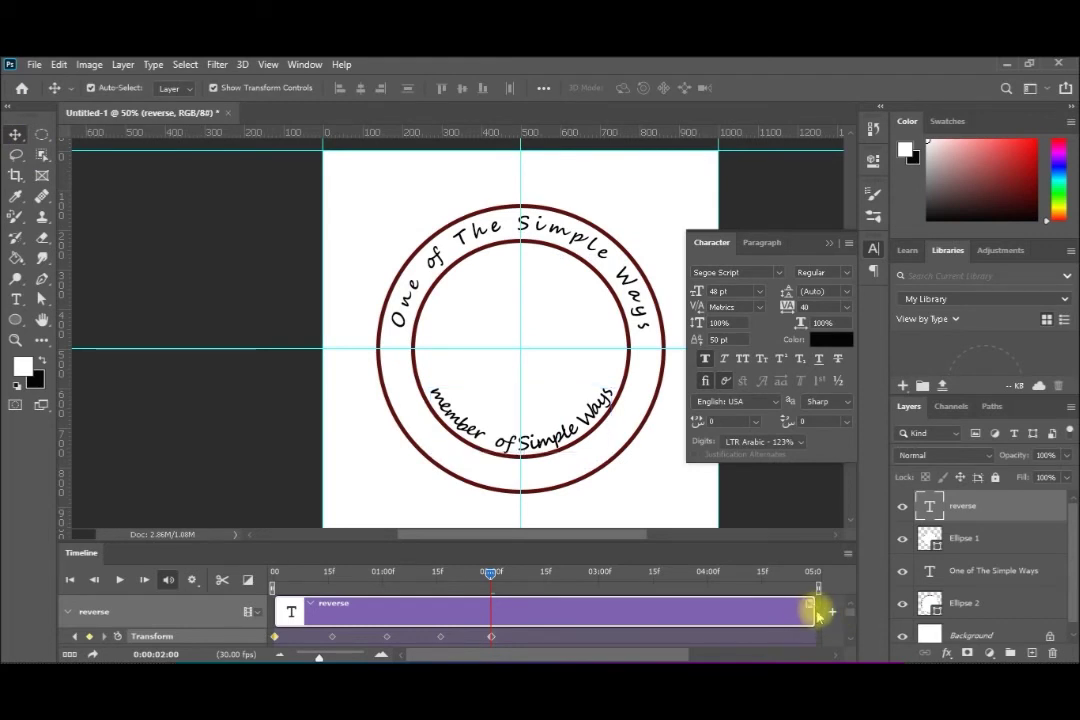
- Trim the ends of the "reverse" and Ellipse 1 timeline clips to just past the 0:00:02:00 keyframe
{"action": "left_click", "coordinate": [530, 620]}
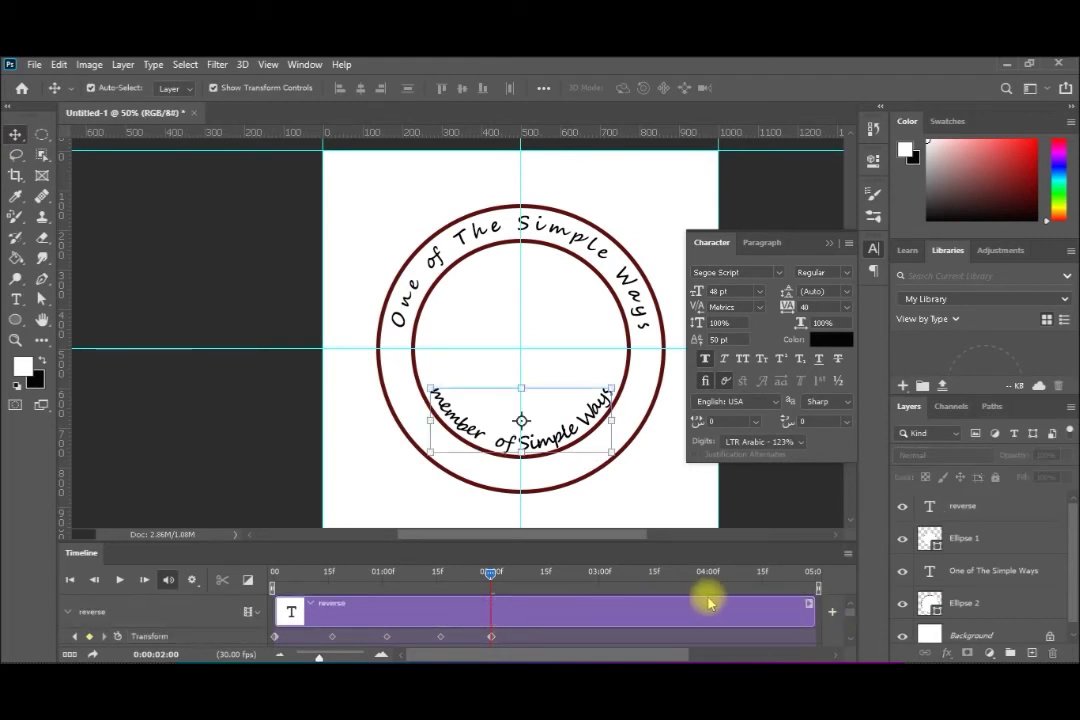
{"action": "left_click", "coordinate": [809, 611]}
{"action": "left_click_drag", "start_coordinate": [810, 612], "coordinate": [490, 615]}
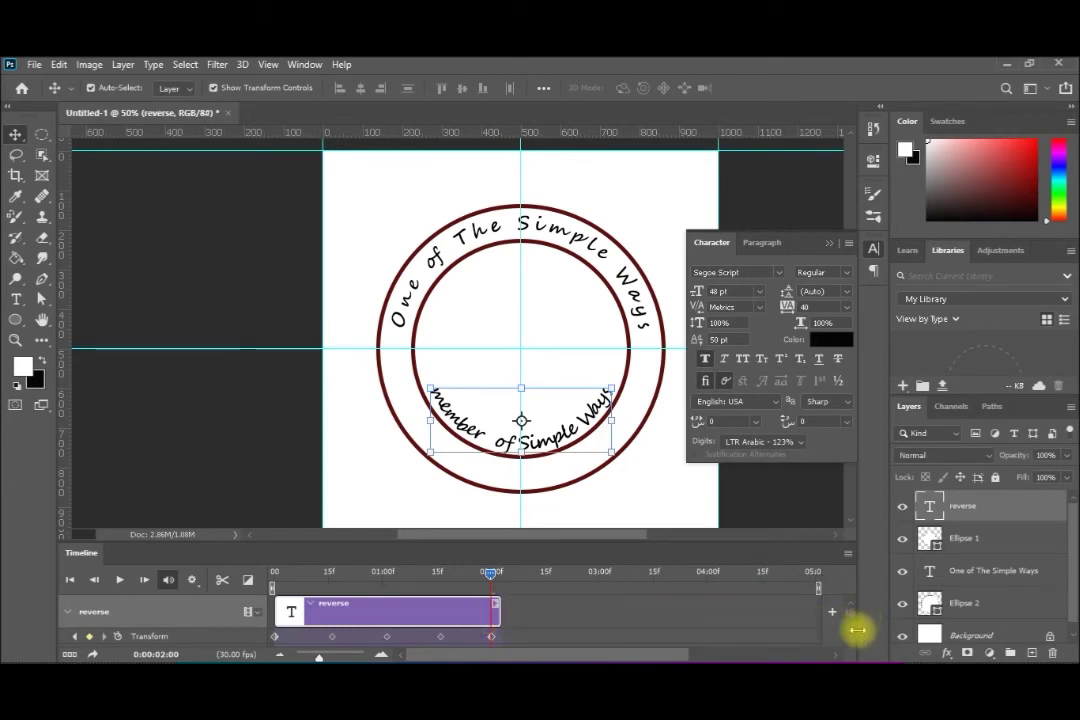
{"action": "scroll", "coordinate": [855, 643], "scroll_direction": "down", "scroll_amount": 2}
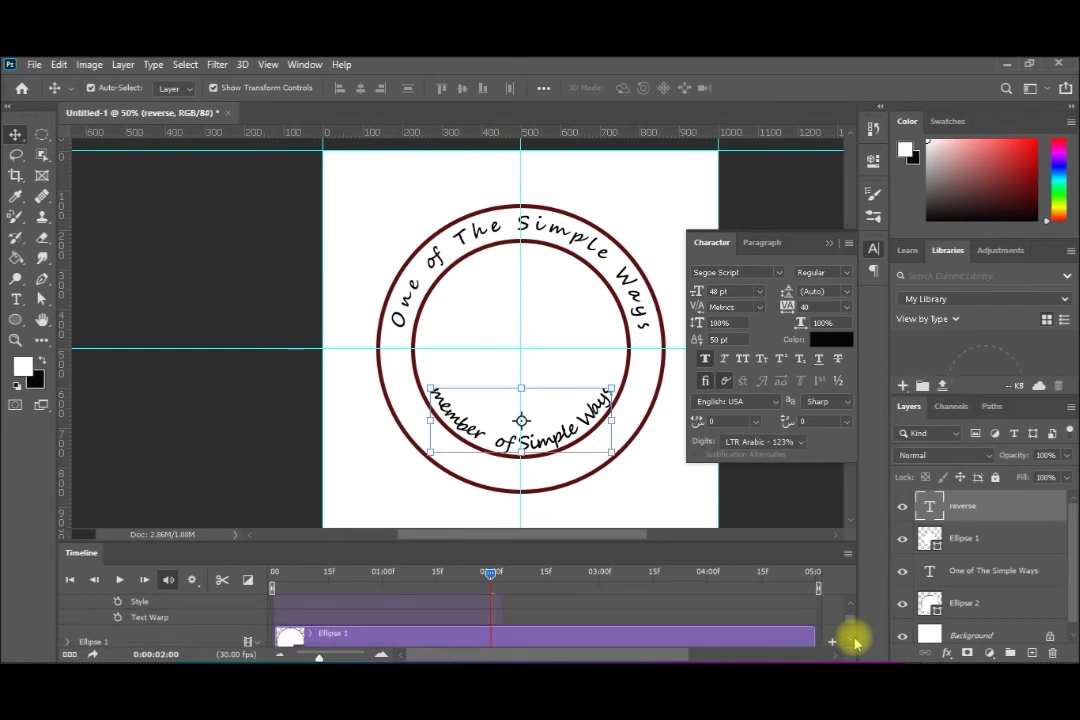
{"action": "left_click_drag", "start_coordinate": [815, 633], "coordinate": [500, 628]}
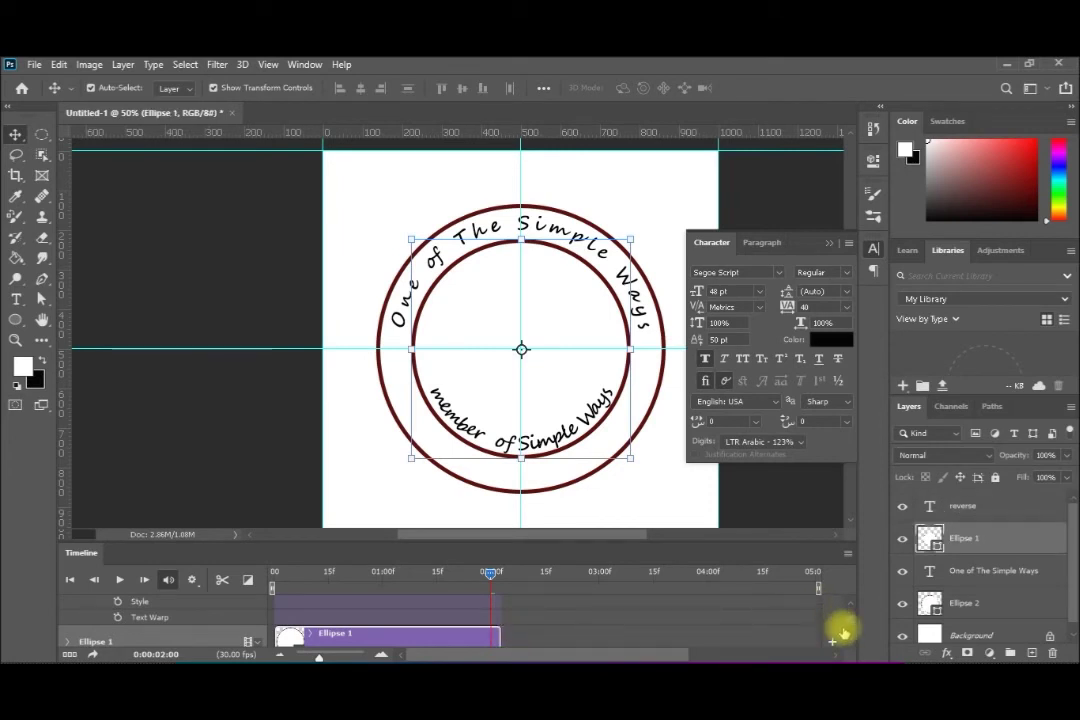
- Trim the "One of The Simple Ways" and Ellipse 2 timeline clips so they end at about 02:03
{"action": "scroll", "coordinate": [850, 641], "scroll_direction": "down", "scroll_amount": 2}
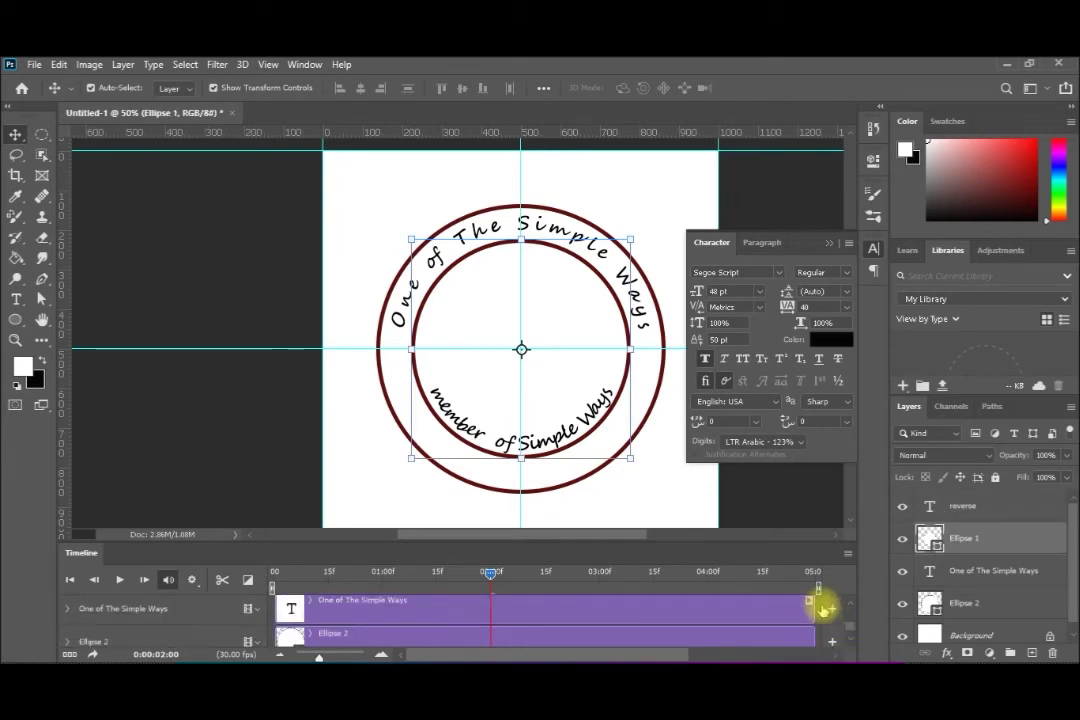
{"action": "left_click_drag", "start_coordinate": [812, 605], "coordinate": [504, 610]}
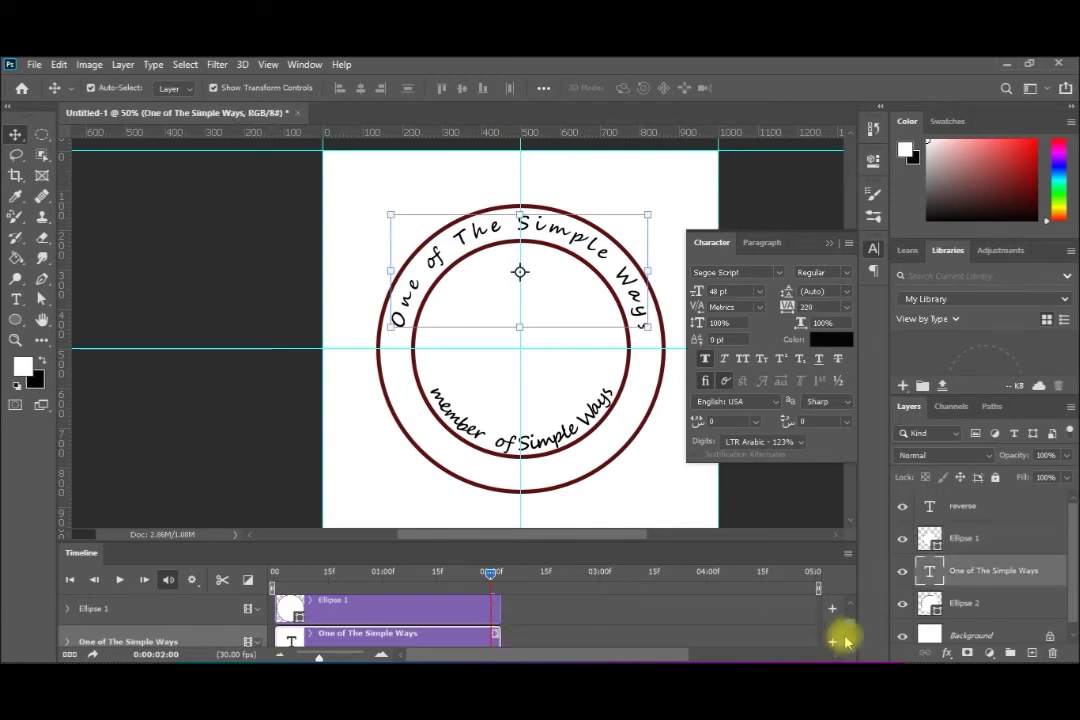
{"action": "scroll", "coordinate": [850, 645], "scroll_direction": "down", "scroll_amount": 2}
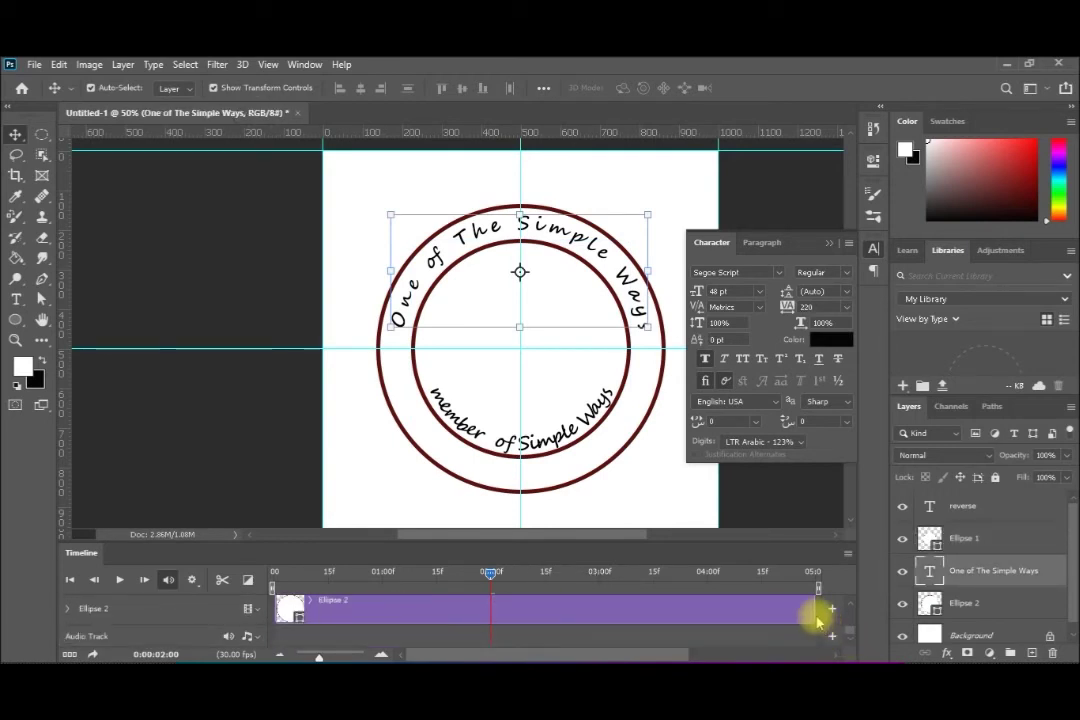
{"action": "left_click_drag", "start_coordinate": [813, 612], "coordinate": [509, 627]}
{"action": "scroll", "coordinate": [508, 643], "scroll_direction": "down", "scroll_amount": 2}
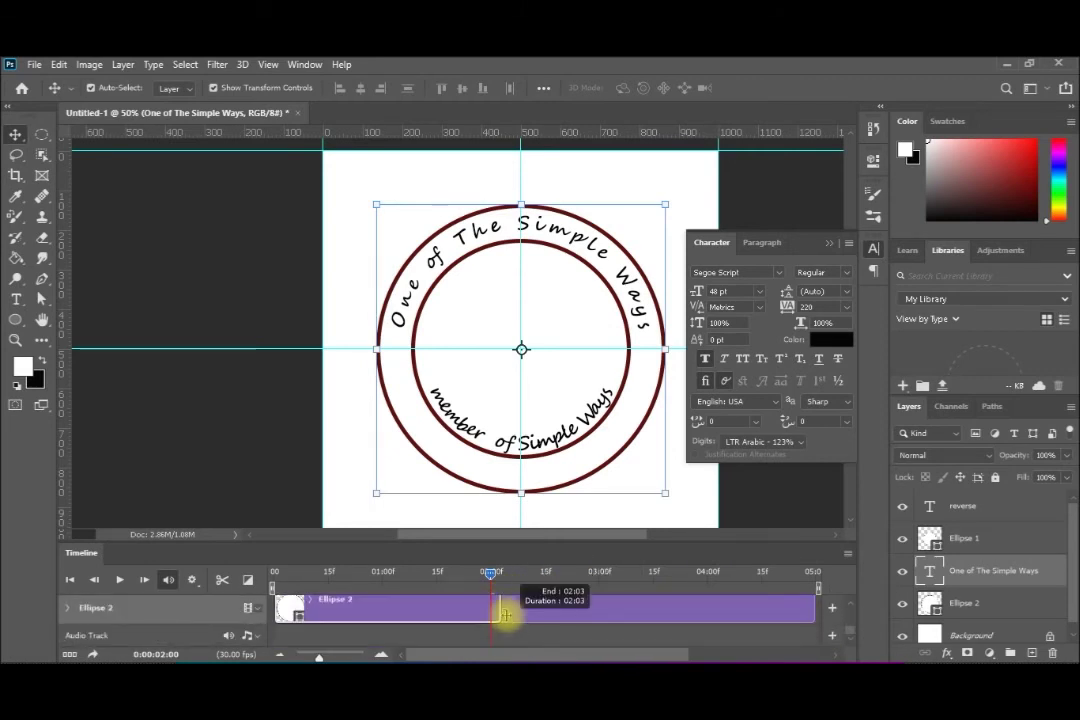
{"action": "left_click_drag", "start_coordinate": [506, 614], "coordinate": [501, 614]}
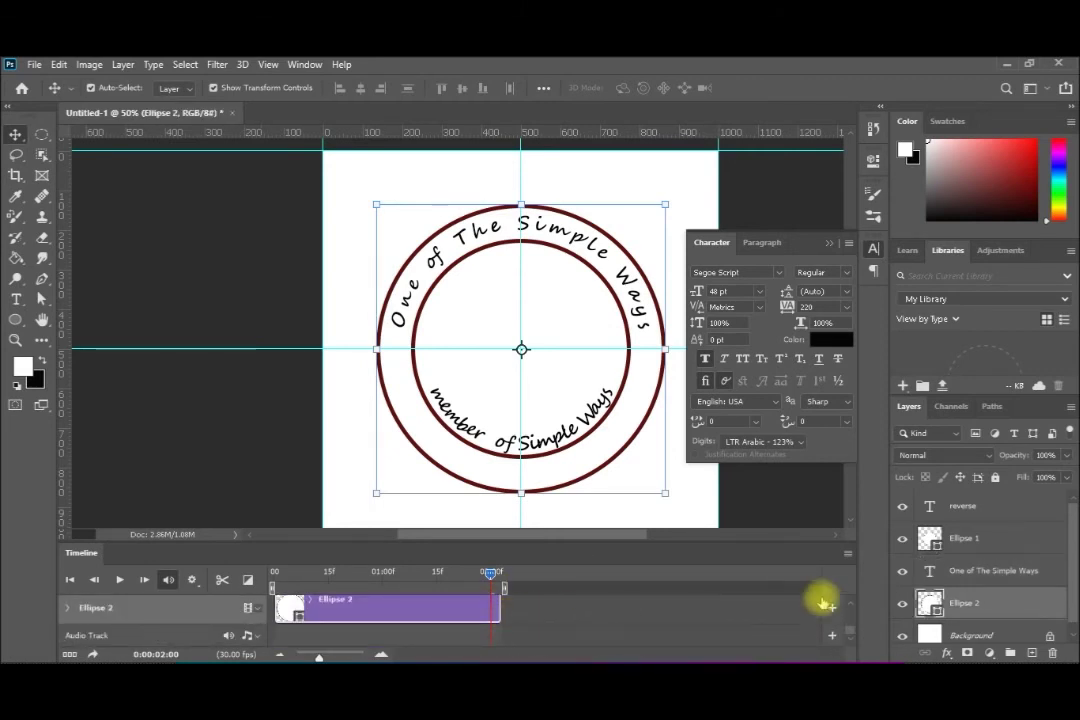
- Play the timeline animation to check the inner text's rotation, and stop the playback
{"action": "scroll", "coordinate": [849, 607], "scroll_direction": "up", "scroll_amount": 2}
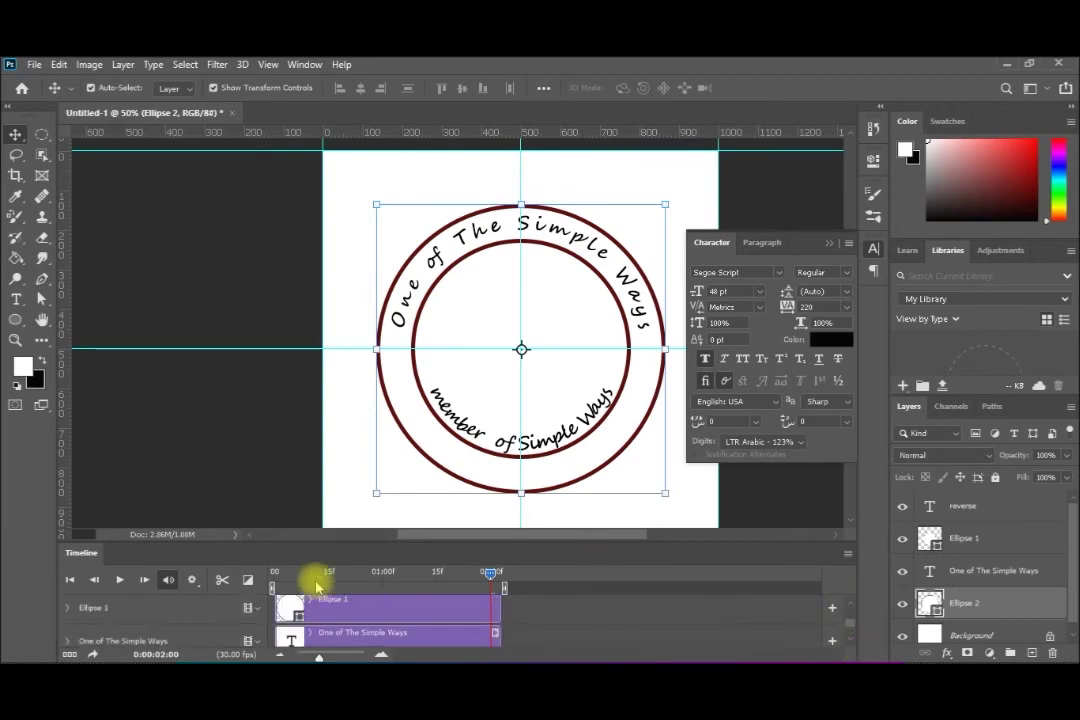
{"action": "left_click", "coordinate": [118, 581]}
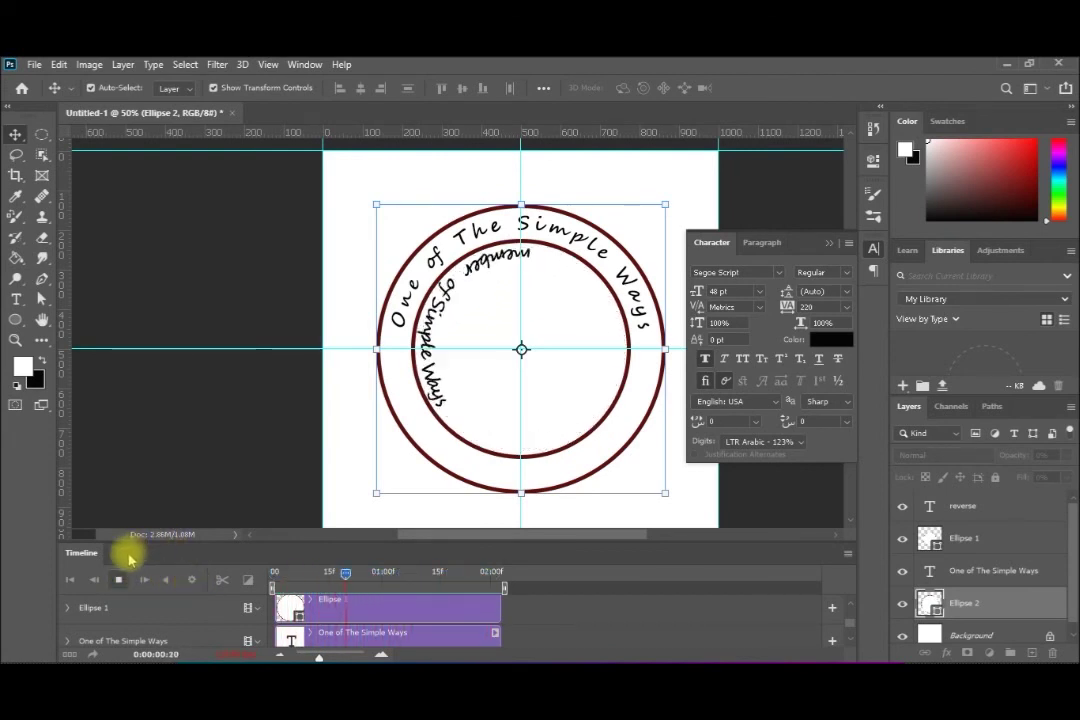
{"action": "left_click", "coordinate": [118, 579]}
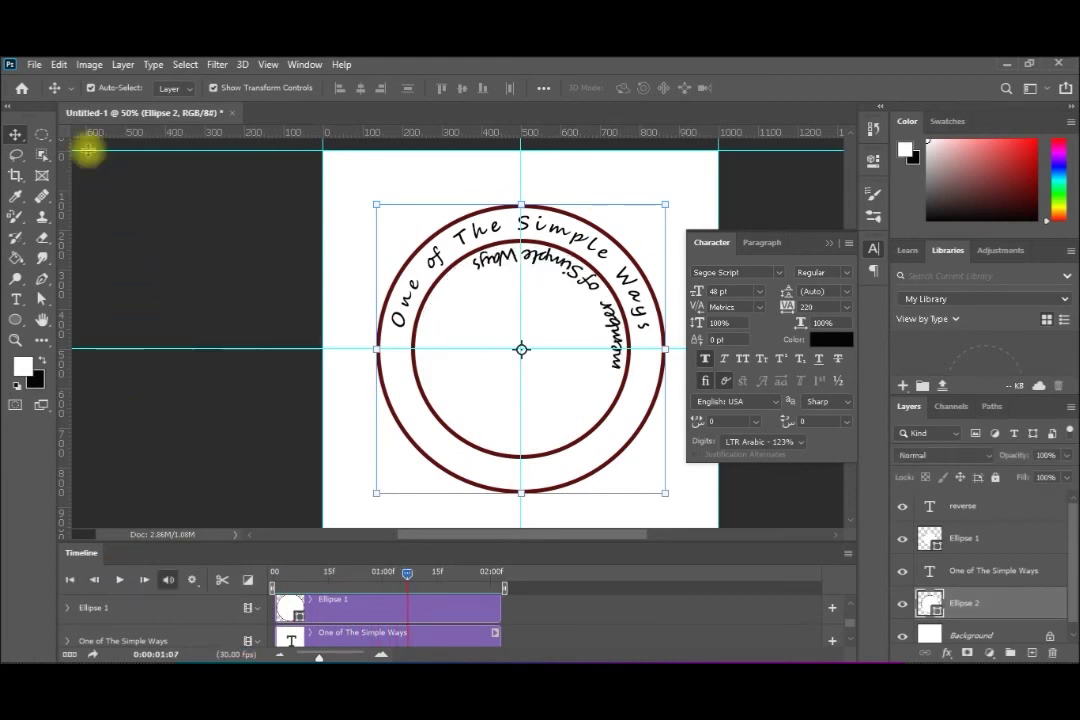
- Start a Save for Web (Legacy) export as GIF and scale the image size to 50 percent
{"action": "left_click", "coordinate": [35, 65]}
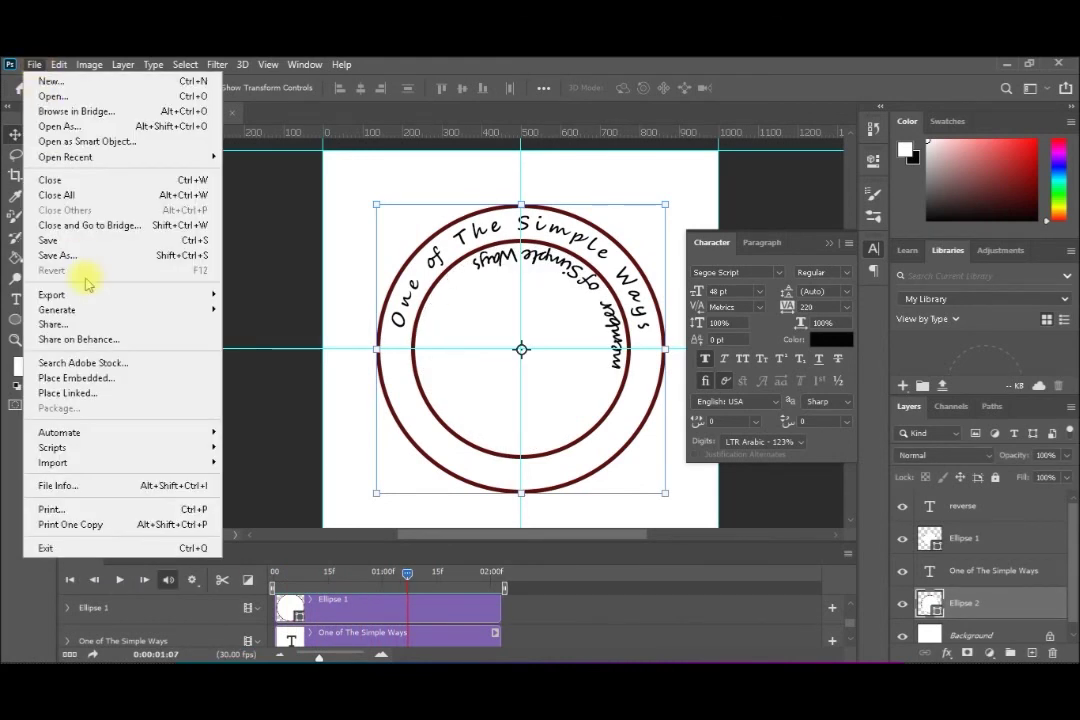
{"action": "mouse_move", "coordinate": [167, 298]}
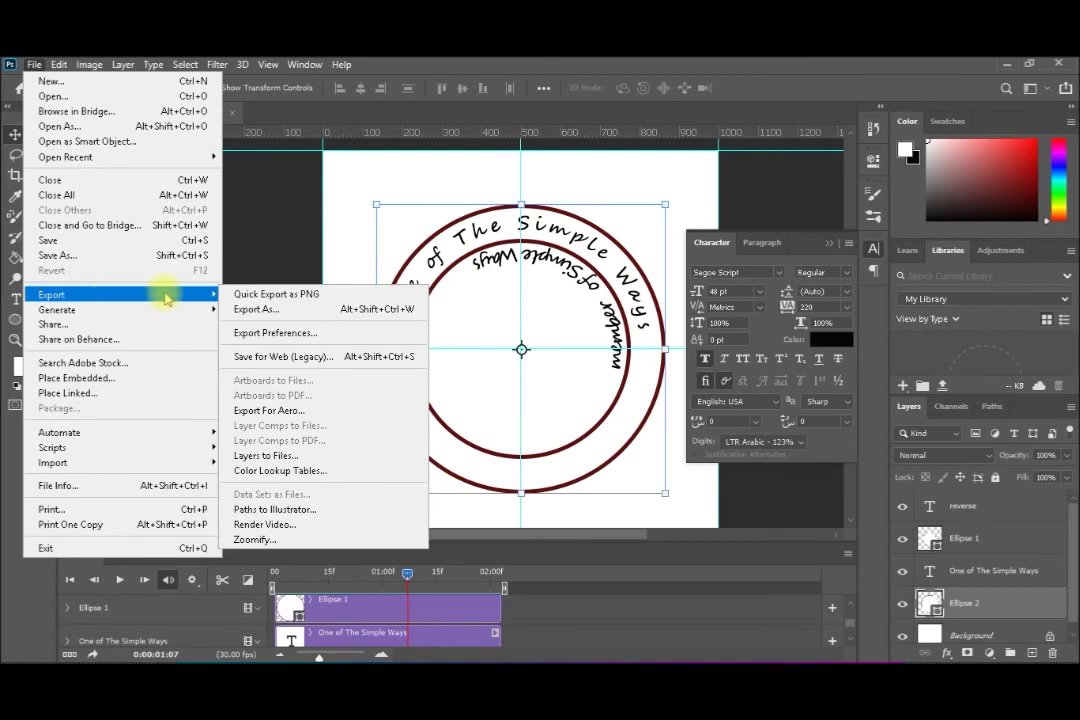
{"action": "left_click", "coordinate": [300, 357]}
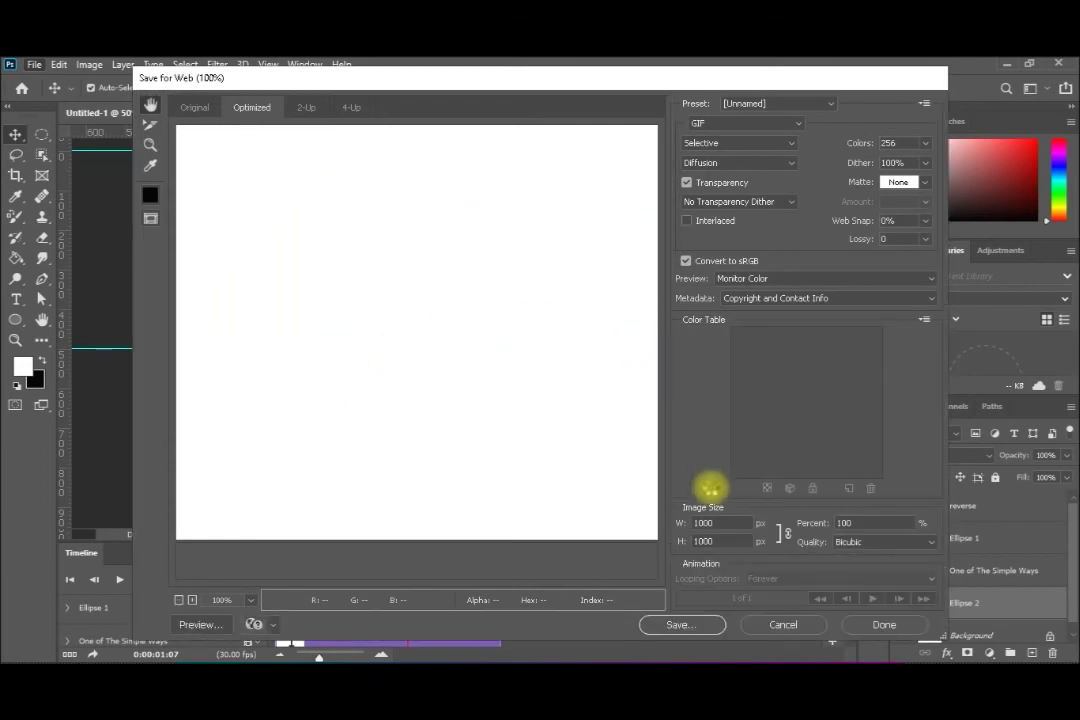
{"action": "key", "text": "BackSpace"}
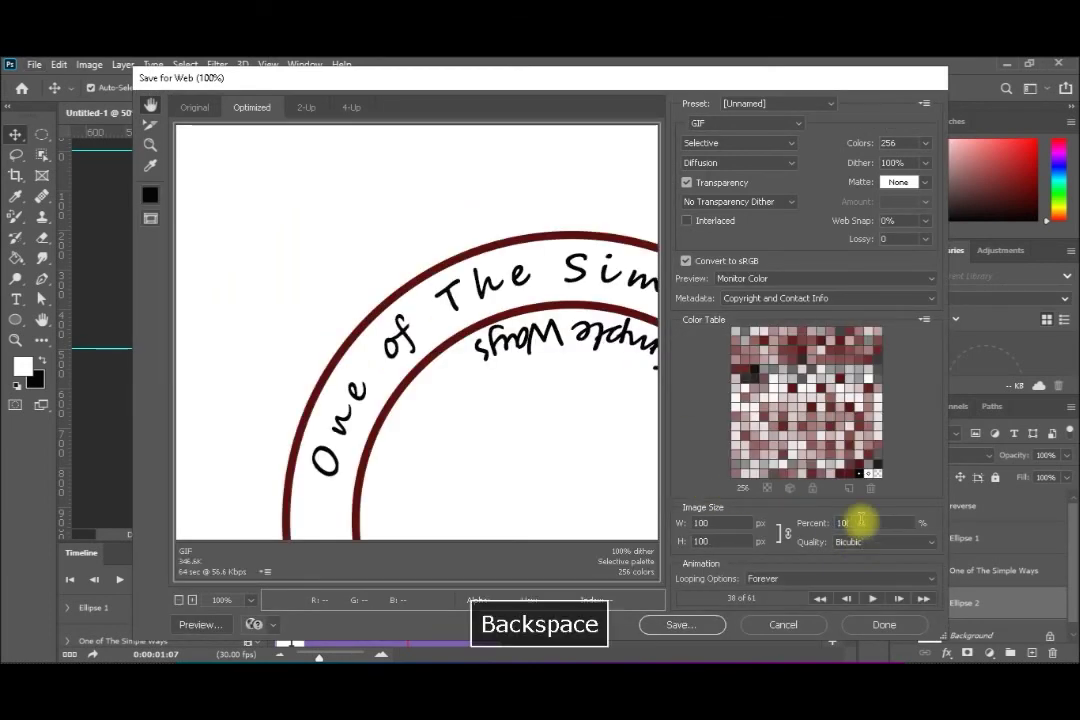
{"action": "type", "text": "50"}
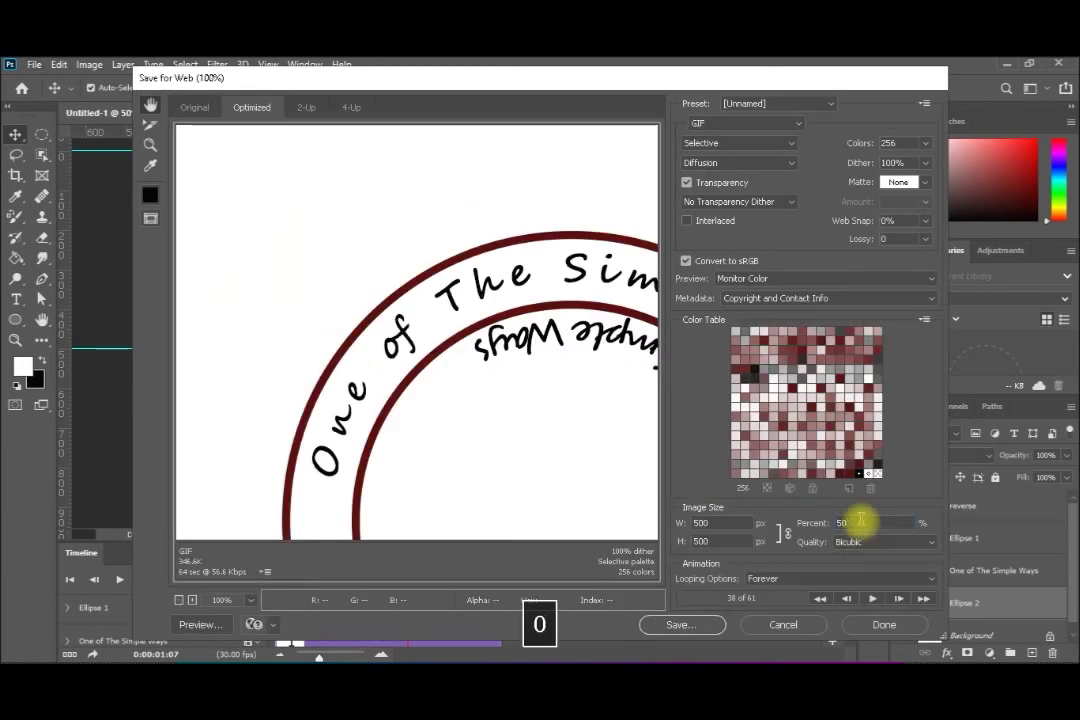
- Replace the "Untitled" part of the file name and save the GIF as Images Only in the twitter folder
{"action": "left_click", "coordinate": [679, 625]}
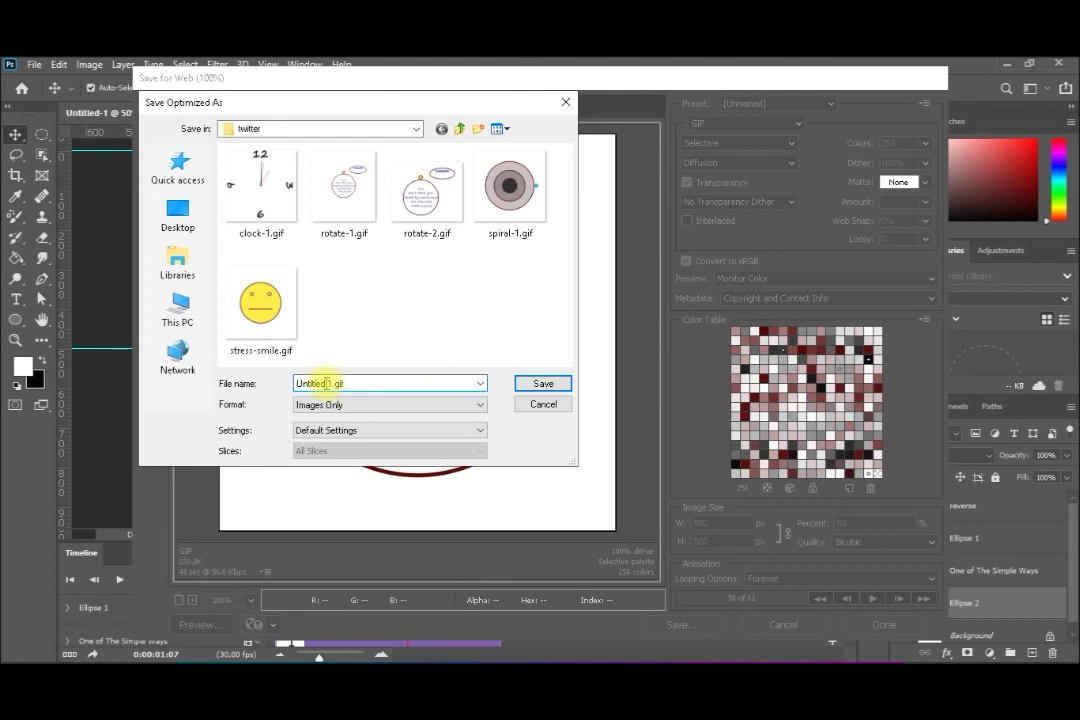
{"action": "key", "text": "BackSpace"}
{"action": "key", "text": "BackSpace"}
{"action": "key", "text": "BackSpace"}
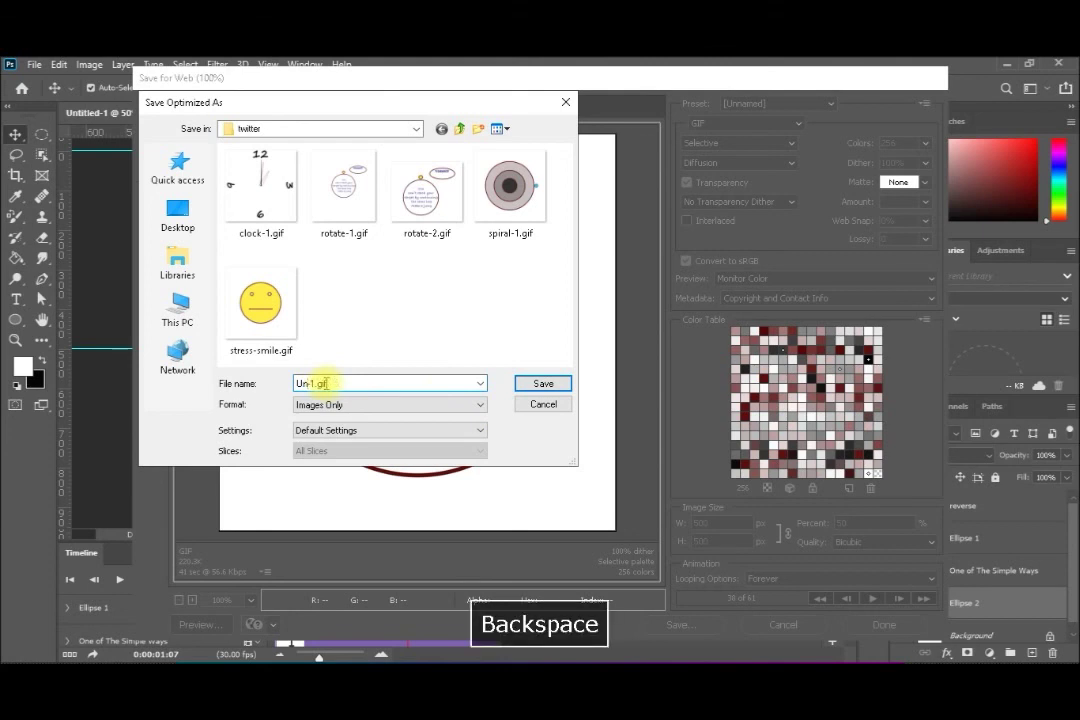
{"action": "key", "text": "Return"}
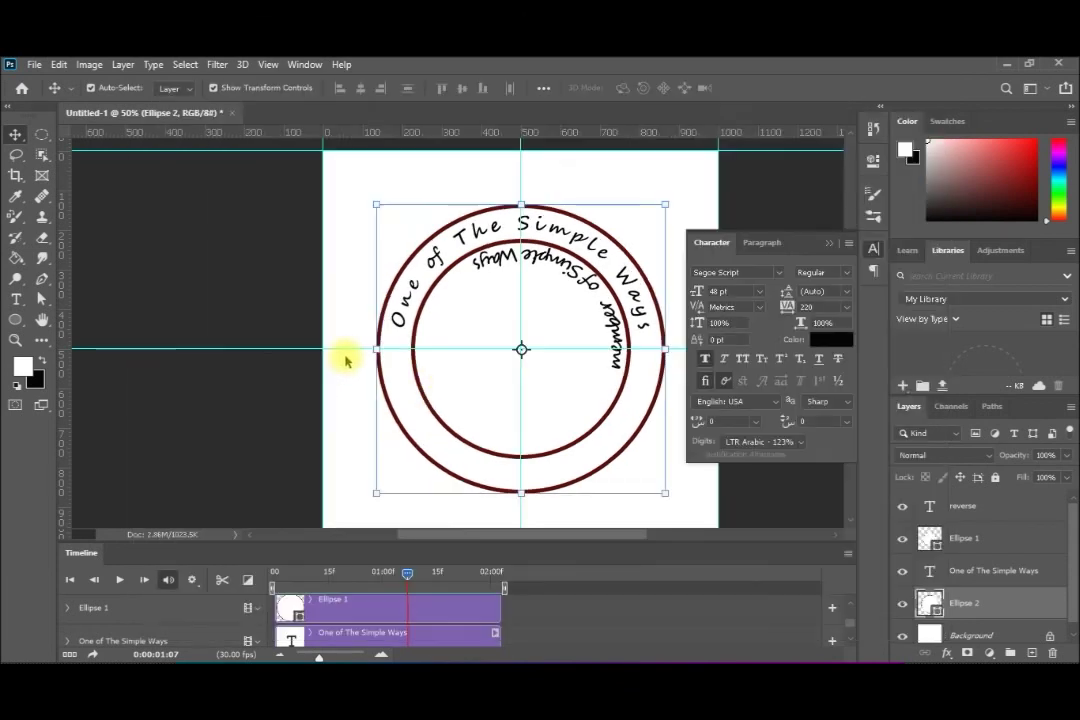
{"action": "key", "text": "e"}
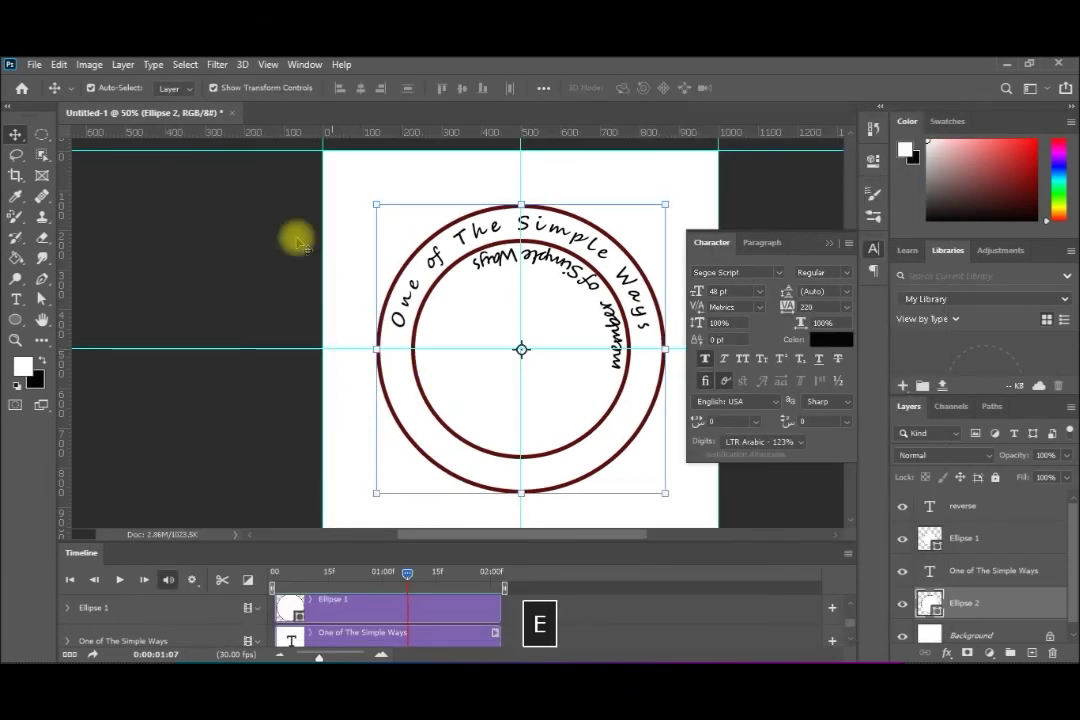